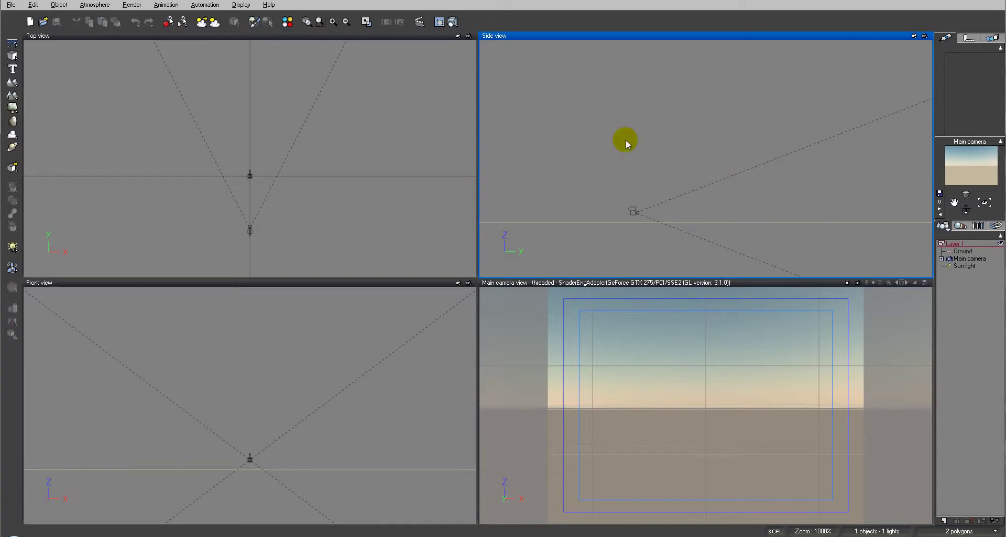
# Add a cube, then lower and reshape it in the side view into a long, thin slab resting on the ground.
pyautogui.rightClick(366, 119)
pyautogui.click(332, 137)
pyautogui.moveTo(330, 130); pyautogui.dragTo(321, 168, button='right')
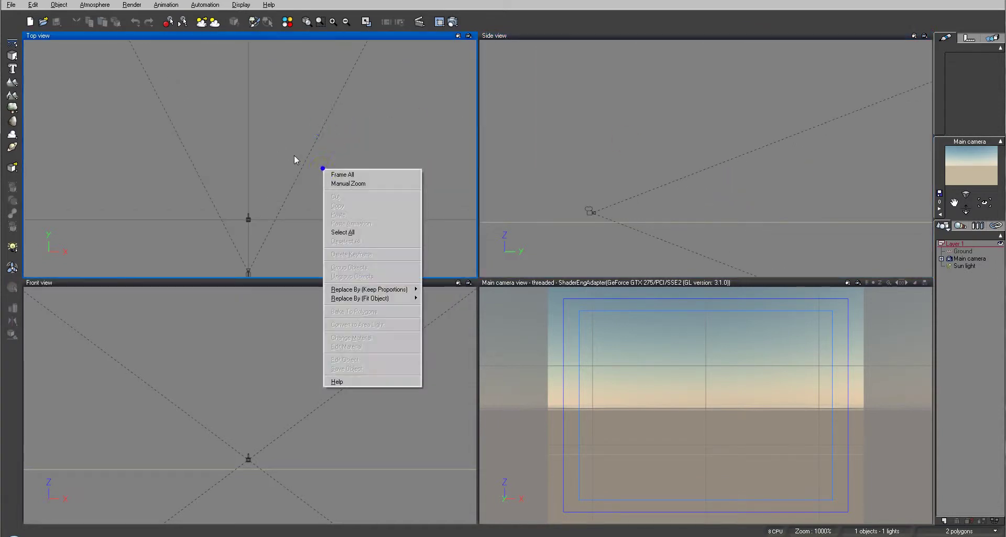
pyautogui.click(13, 56)
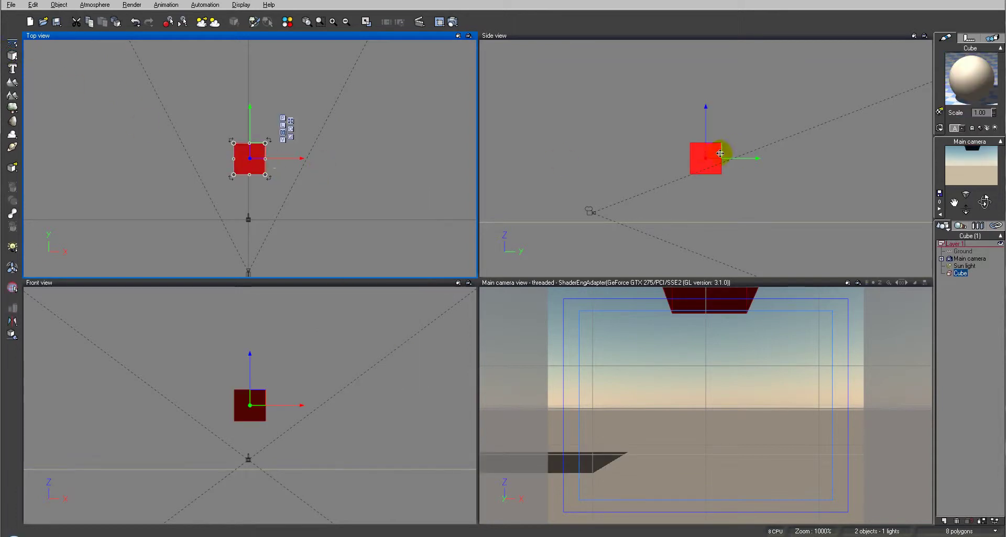
pyautogui.moveTo(723, 155); pyautogui.dragTo(807, 209)
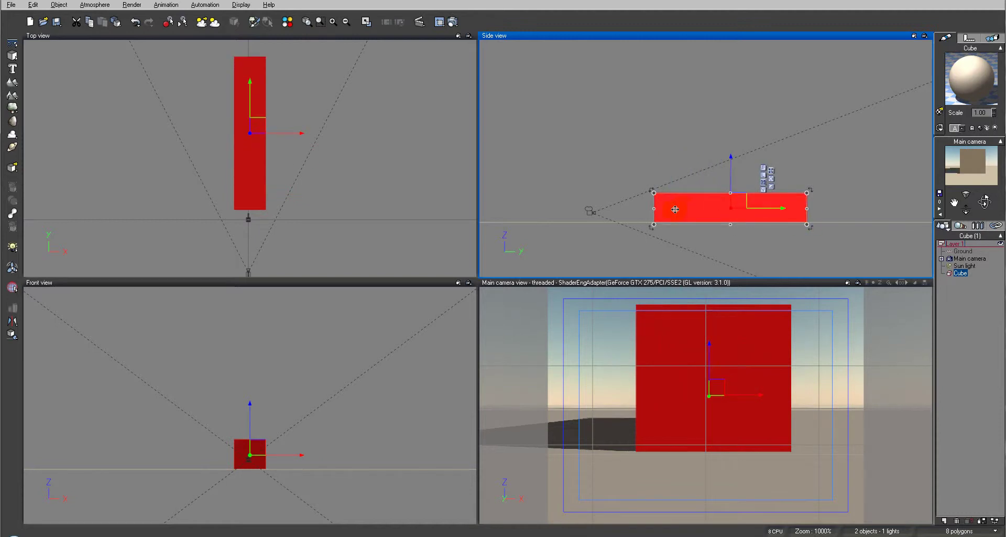
pyautogui.moveTo(656, 209); pyautogui.dragTo(624, 209)
pyautogui.moveTo(714, 193)
pyautogui.mouseDown()
pyautogui.moveTo(715, 215)
pyautogui.moveTo(714, 195)
pyautogui.mouseUp()
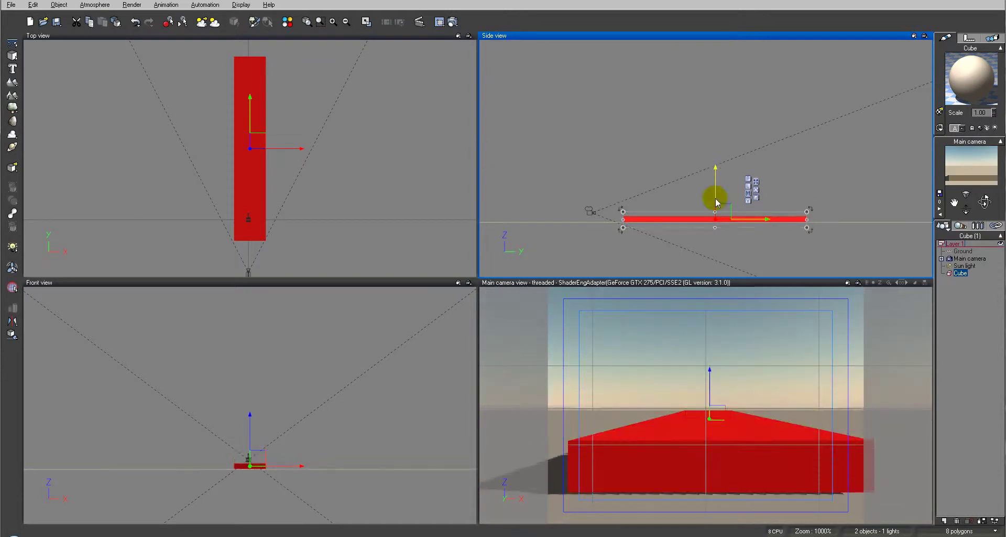
# Widen the slab along X and lengthen it slightly into a roughly square plate centred on the camera axis.
pyautogui.click(228, 151)
pyautogui.moveTo(239, 149); pyautogui.dragTo(158, 147)
pyautogui.moveTo(263, 151); pyautogui.dragTo(334, 151)
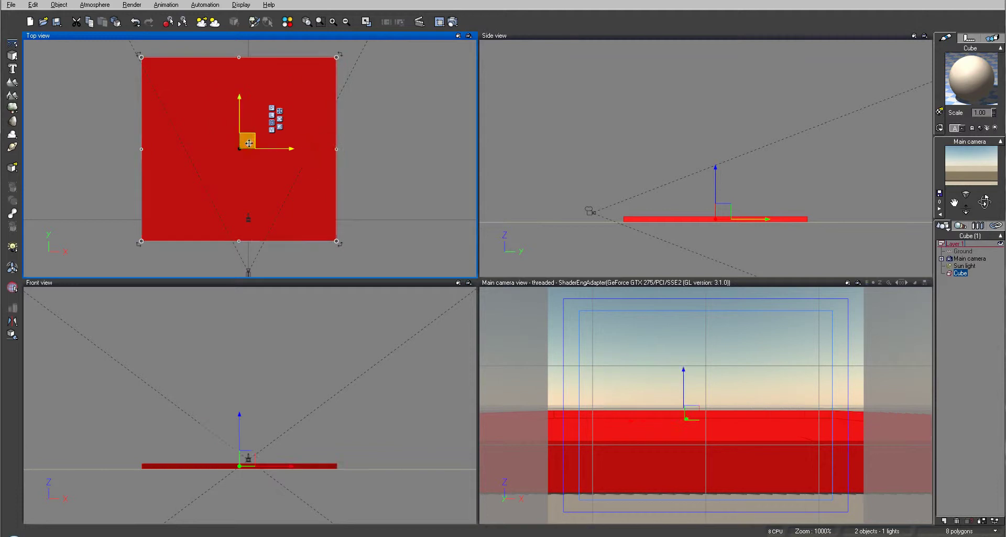
pyautogui.moveTo(250, 149); pyautogui.dragTo(244, 151)
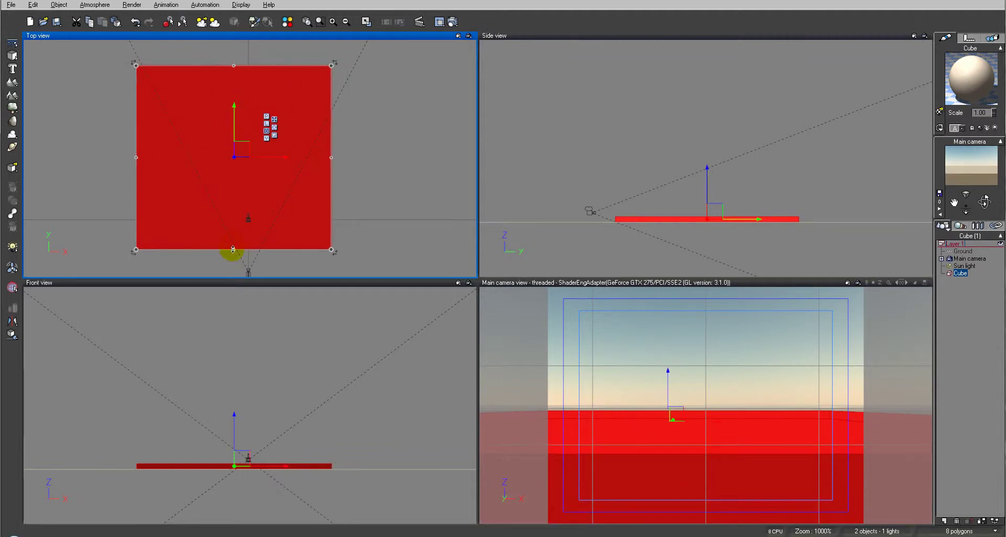
pyautogui.moveTo(233, 249); pyautogui.dragTo(233, 265)
pyautogui.moveTo(240, 155); pyautogui.dragTo(254, 145)
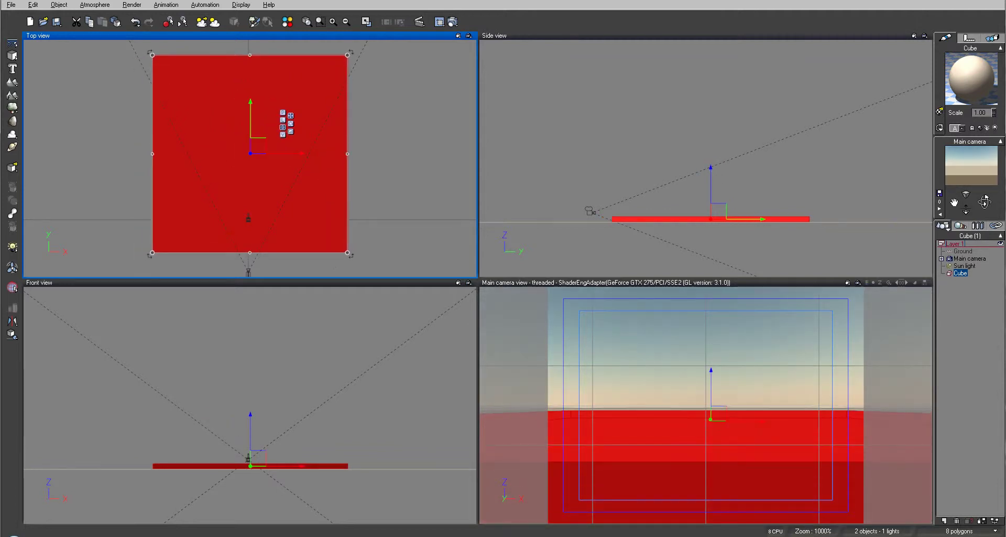
# Raise the main camera to a height of about 9 m, move it back and tilt it down toward the slab.
pyautogui.click(970, 258)
pyautogui.moveTo(710, 150); pyautogui.dragTo(710, 118)
pyautogui.moveTo(987, 197); pyautogui.dragTo(490, 359)
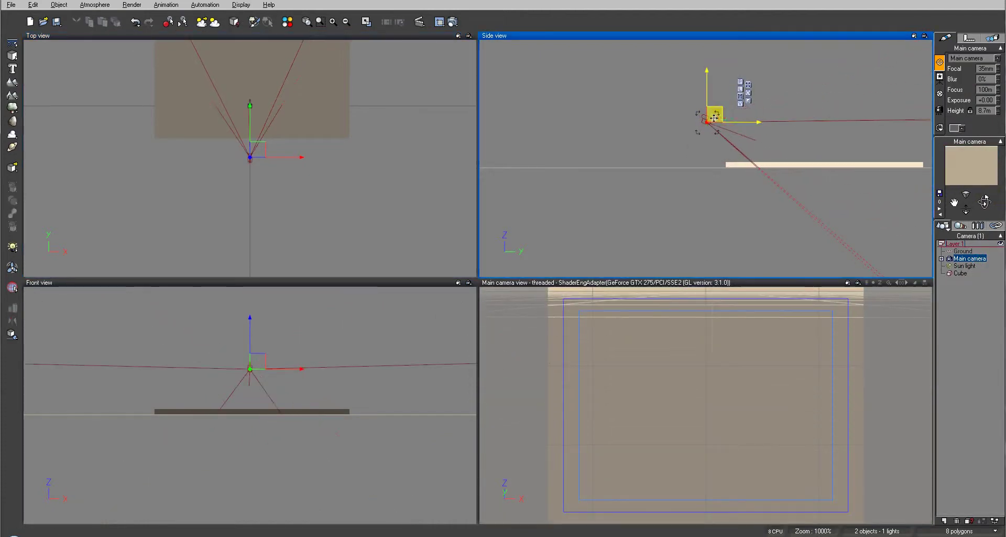
pyautogui.moveTo(718, 118); pyautogui.dragTo(704, 113)
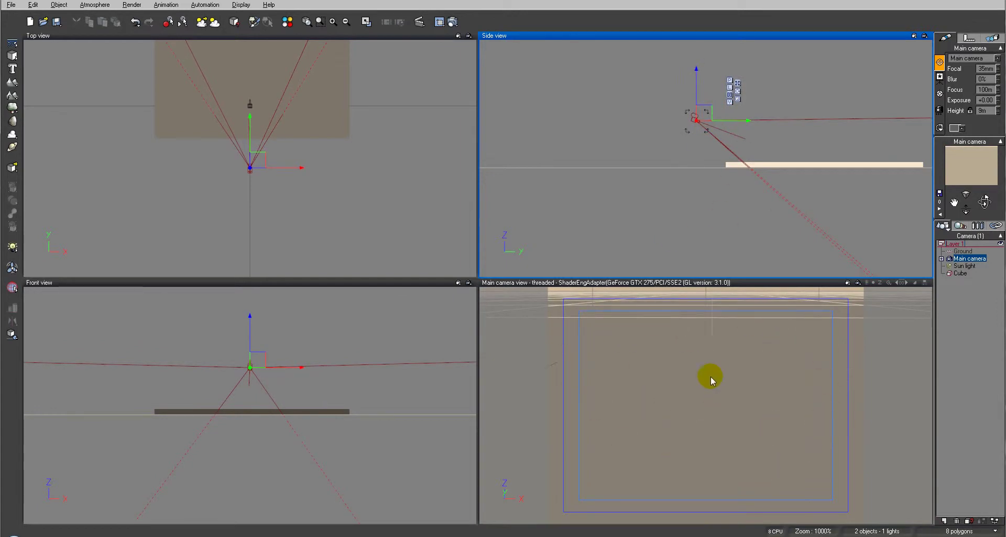
# Open the cube's material for editing and apply the Rainbow color map to its color production.
pyautogui.click(960, 273)
pyautogui.doubleClick(972, 67)
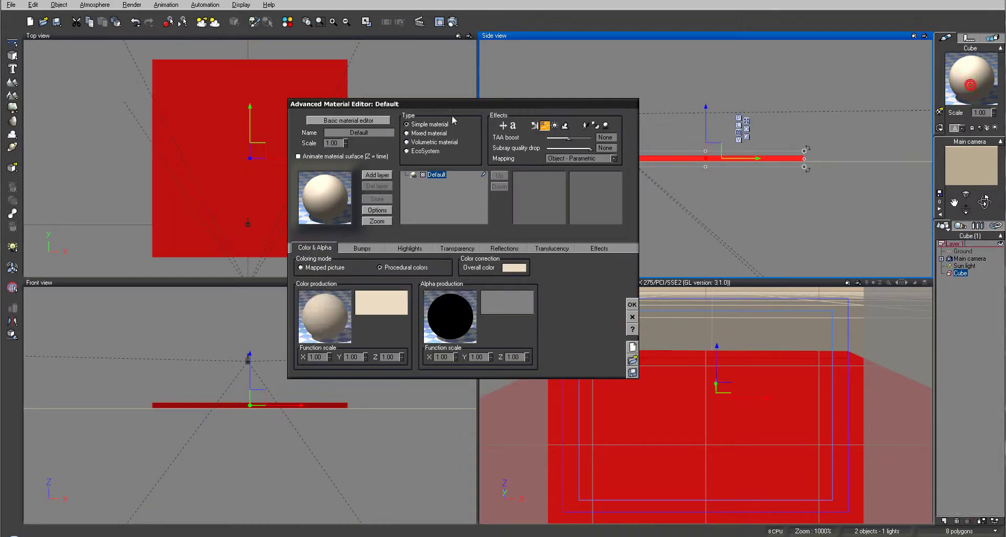
pyautogui.moveTo(413, 108); pyautogui.dragTo(414, 88)
pyautogui.click(374, 301)
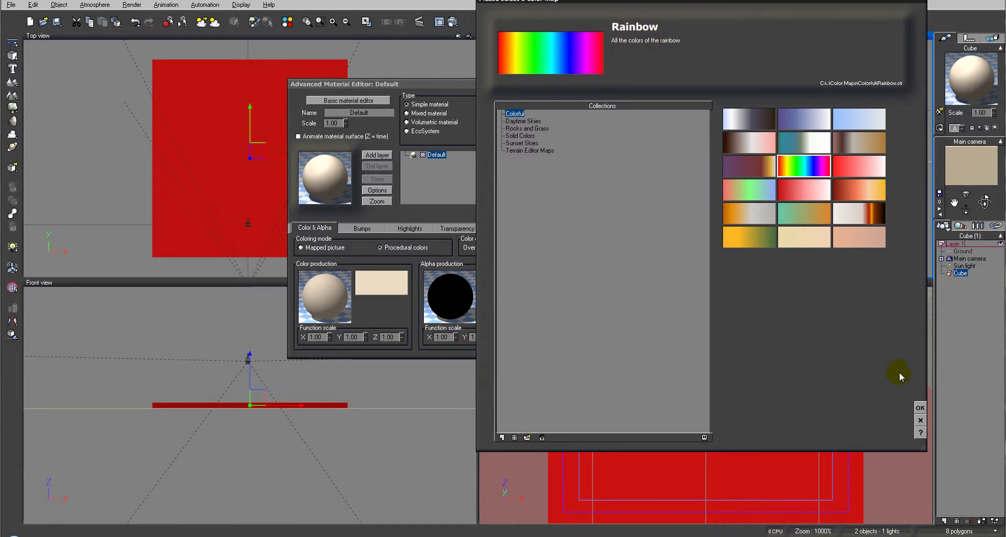
pyautogui.click(921, 407)
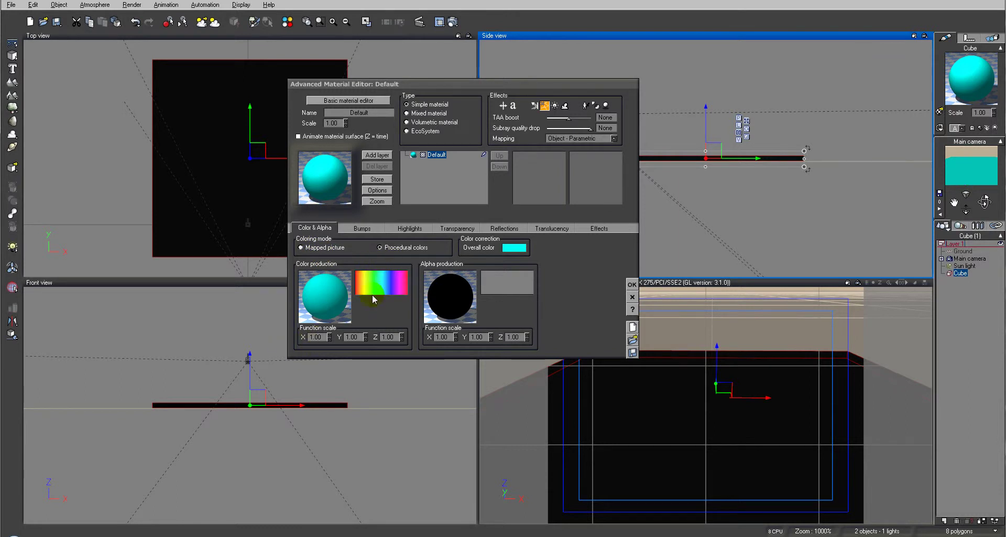
# Edit the color production function, spread out its nodes and delete the Constant Number node above the Filter.
pyautogui.rightClick(321, 296)
pyautogui.click(336, 305)
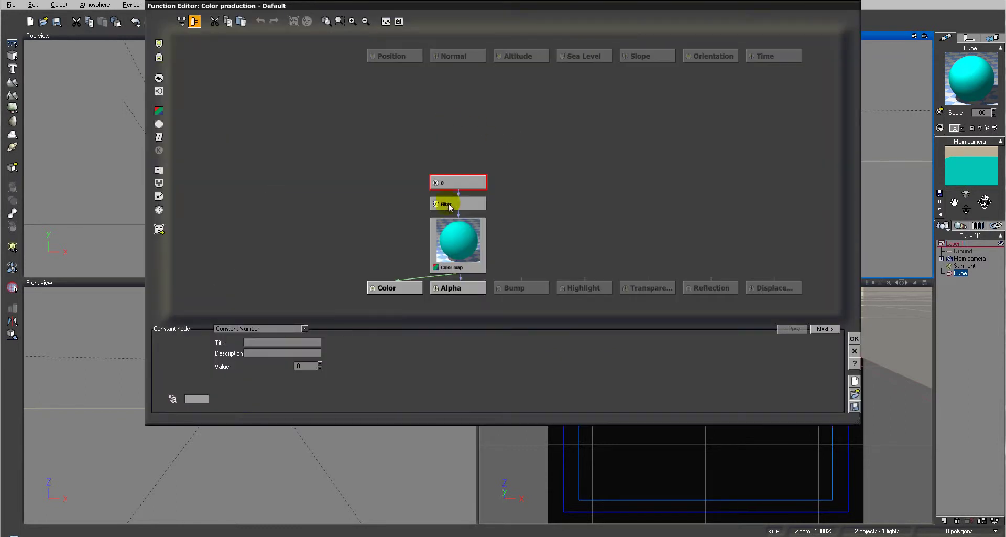
pyautogui.click(444, 227)
pyautogui.click(459, 182)
pyautogui.click(459, 160)
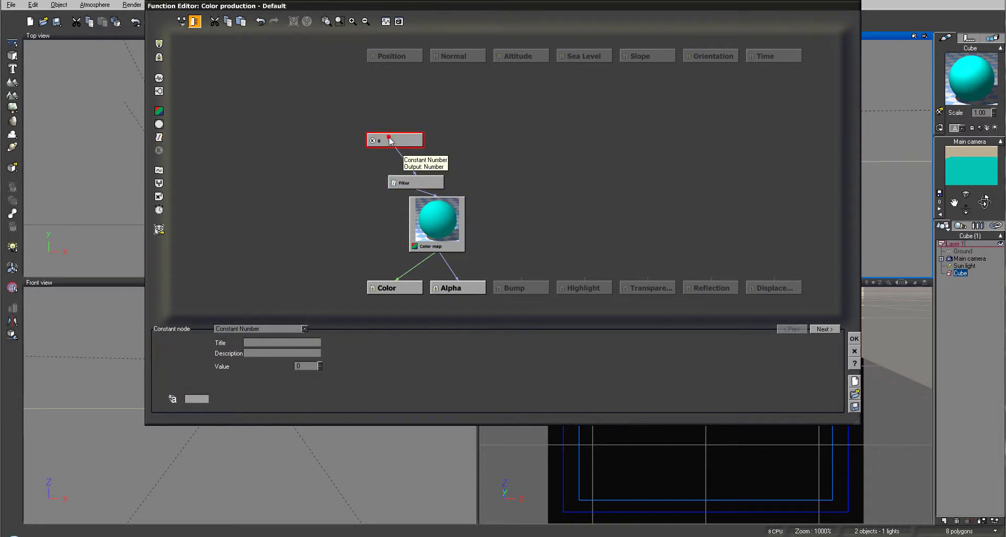
pyautogui.press('Delete')
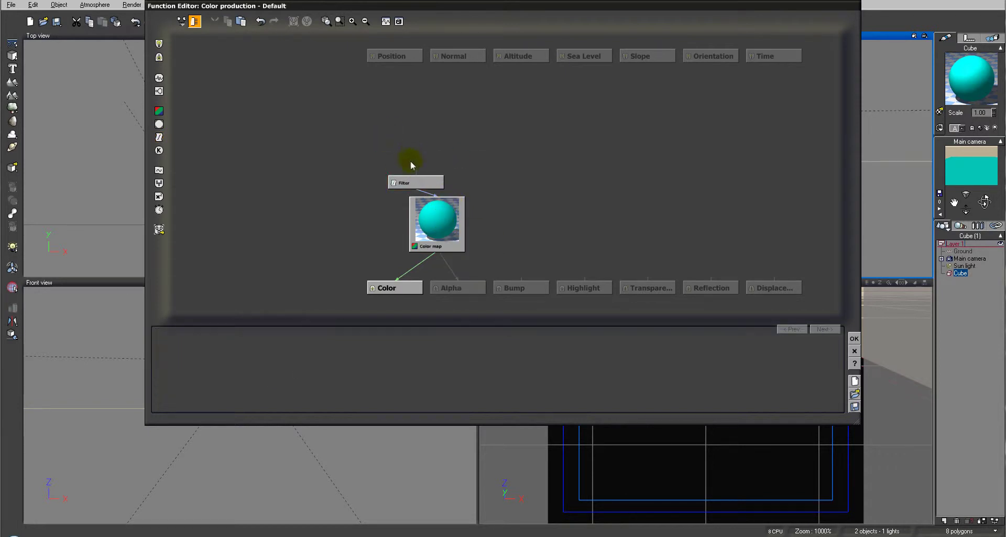
# Add two Perlin Value noise nodes and arrange them side by side above the Filter node.
pyautogui.click(159, 77)
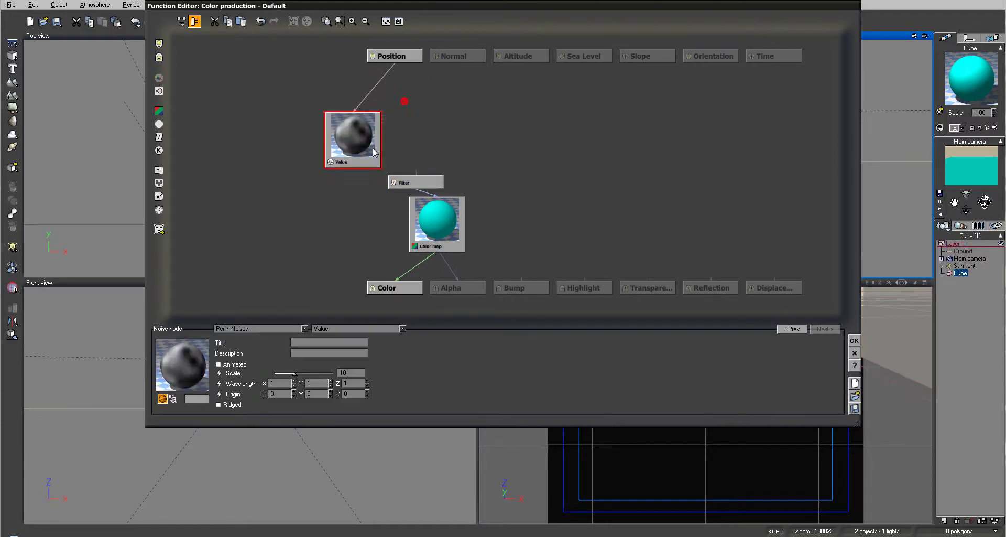
pyautogui.click(294, 112)
pyautogui.click(162, 78)
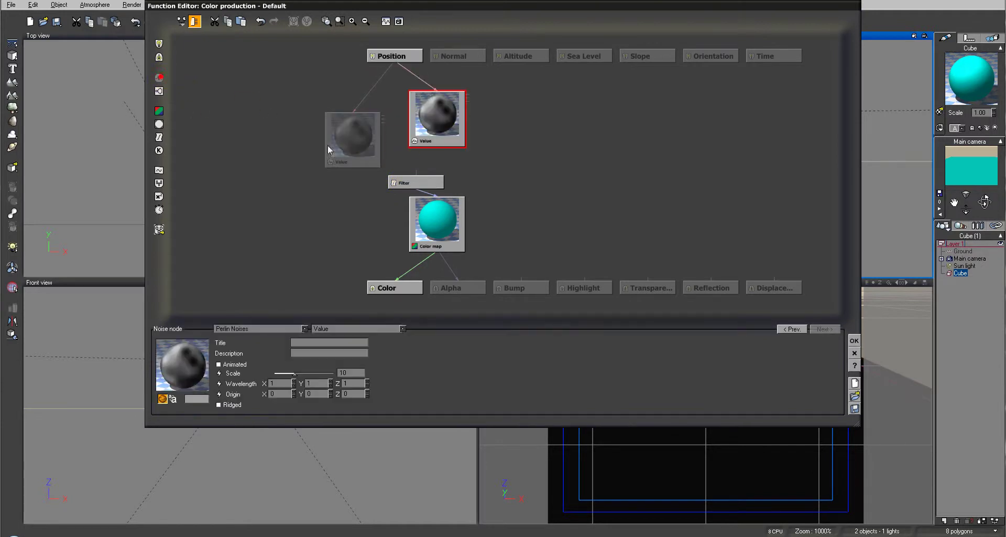
pyautogui.click(341, 147)
pyautogui.click(440, 125)
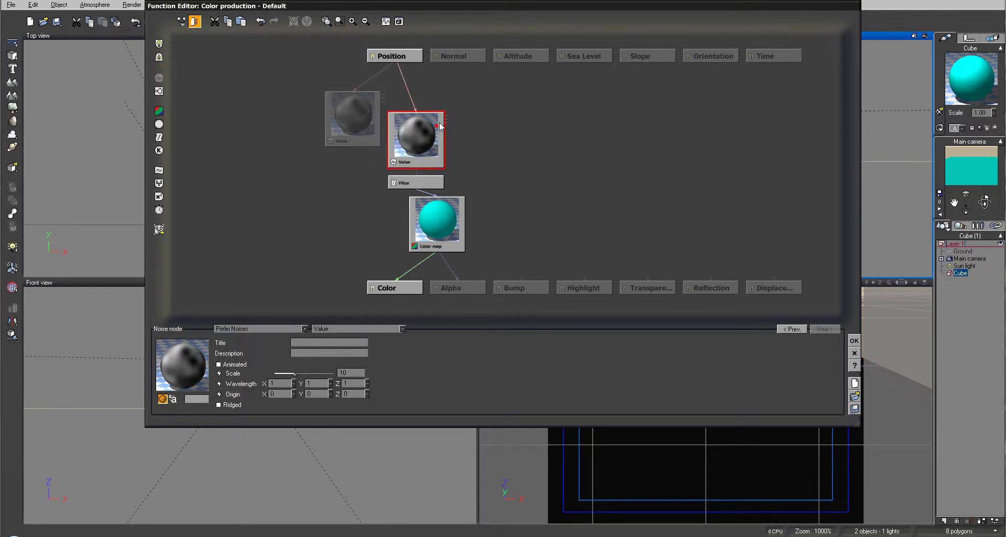
pyautogui.click(343, 124)
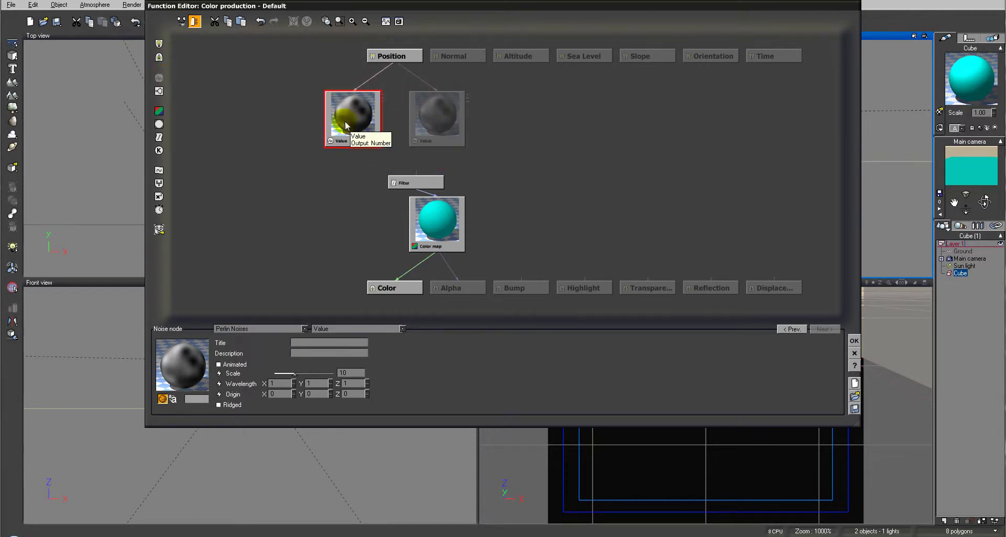
pyautogui.click(419, 132)
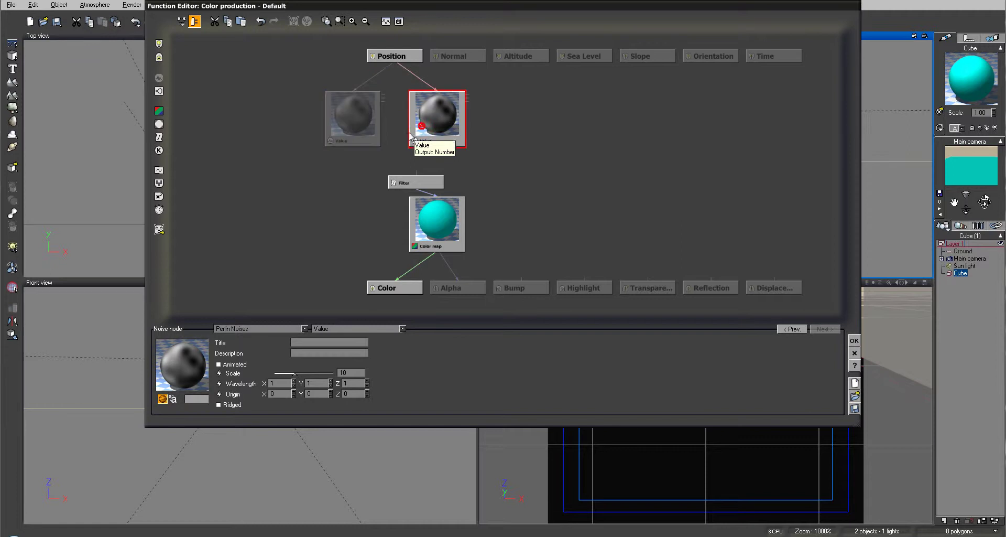
pyautogui.click(345, 132)
pyautogui.click(418, 120)
pyautogui.click(344, 118)
pyautogui.click(440, 121)
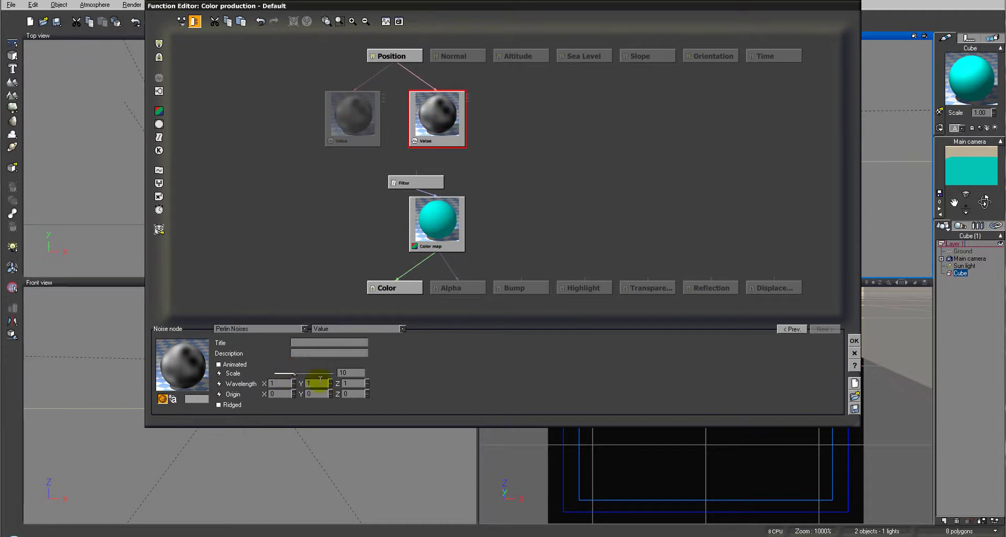
# Replace the Filter node with a Blender combiner feeding the color map, and connect the first Value noise to it.
pyautogui.click(416, 183)
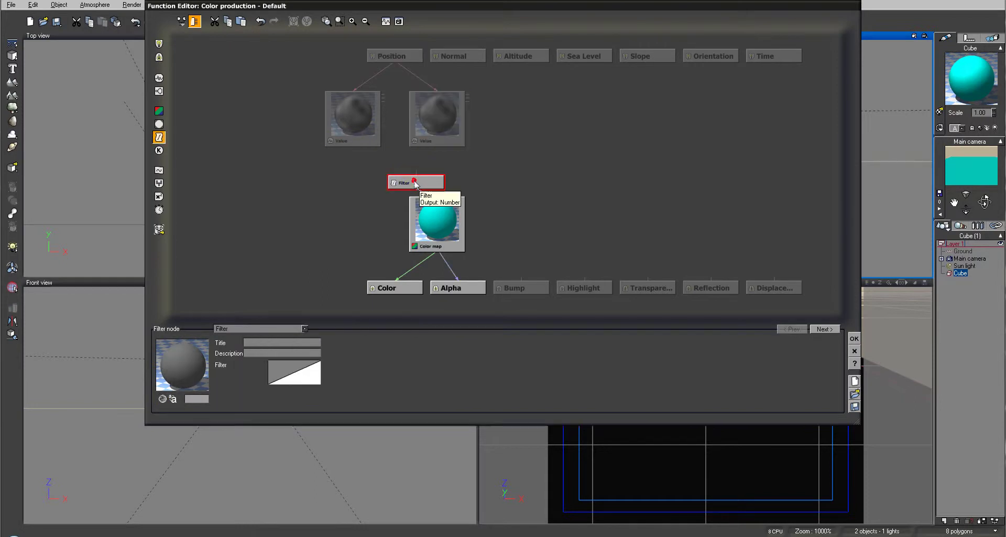
pyautogui.press('Delete')
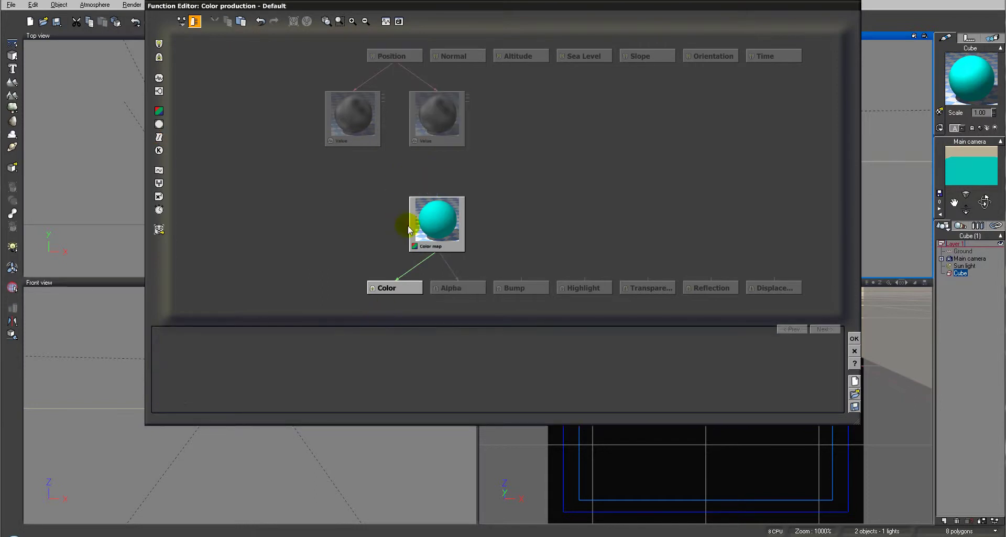
pyautogui.click(158, 183)
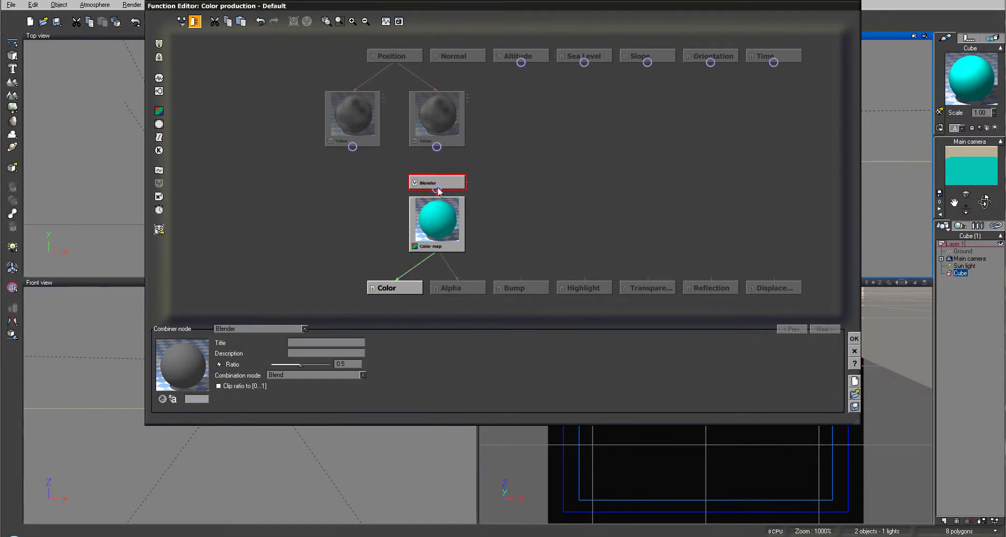
pyautogui.moveTo(443, 186); pyautogui.dragTo(352, 144)
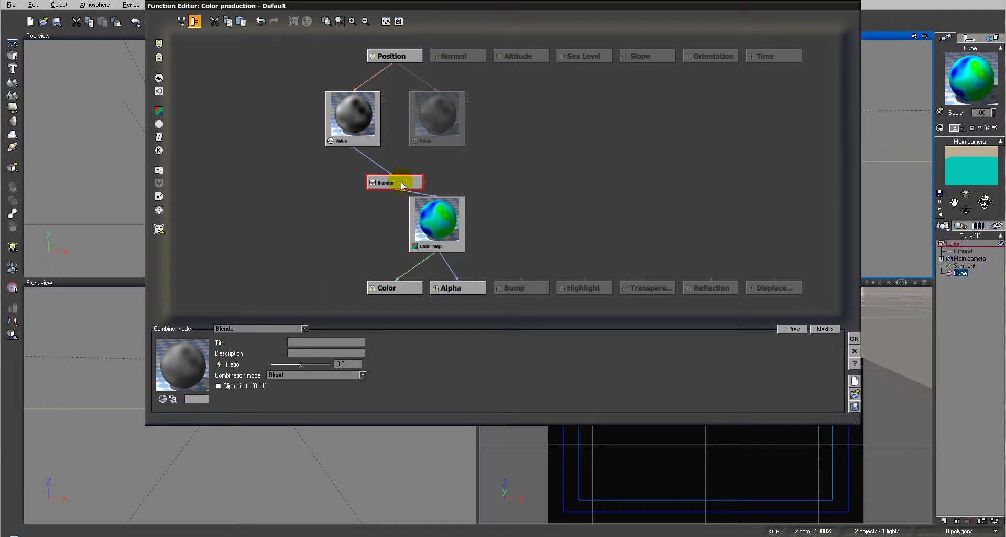
pyautogui.click(338, 122)
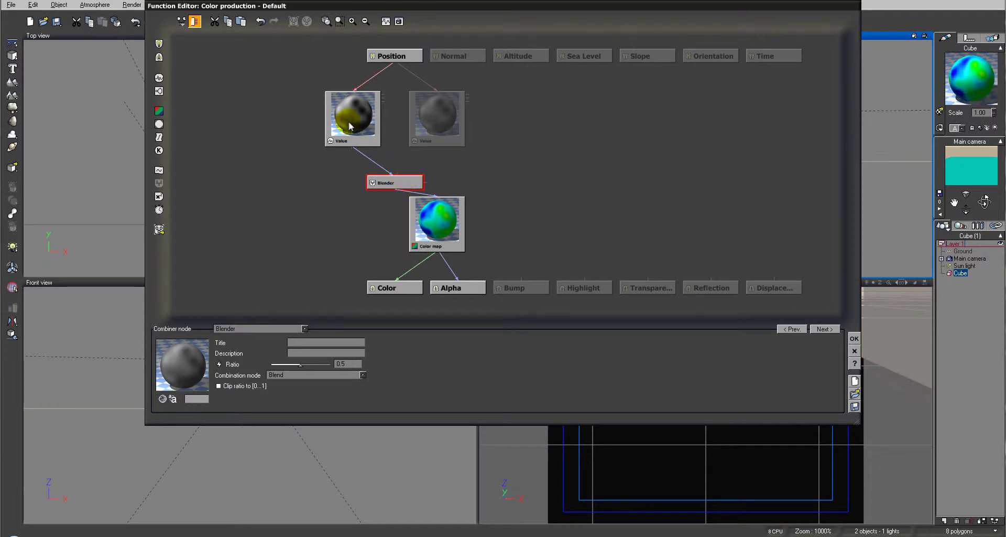
# Connect the Time input to the Scale parameter of the first Value noise and accept the function.
pyautogui.click(448, 226)
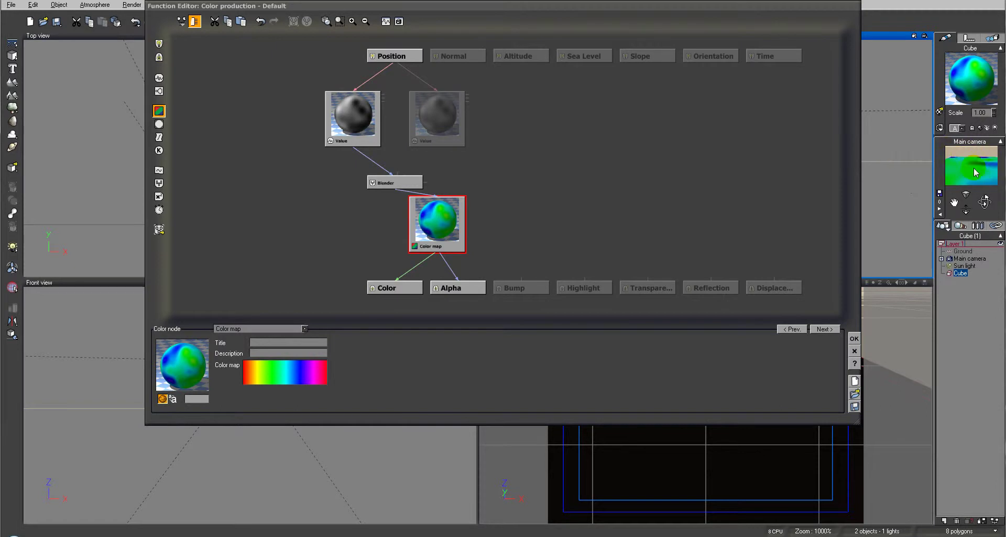
pyautogui.click(386, 97)
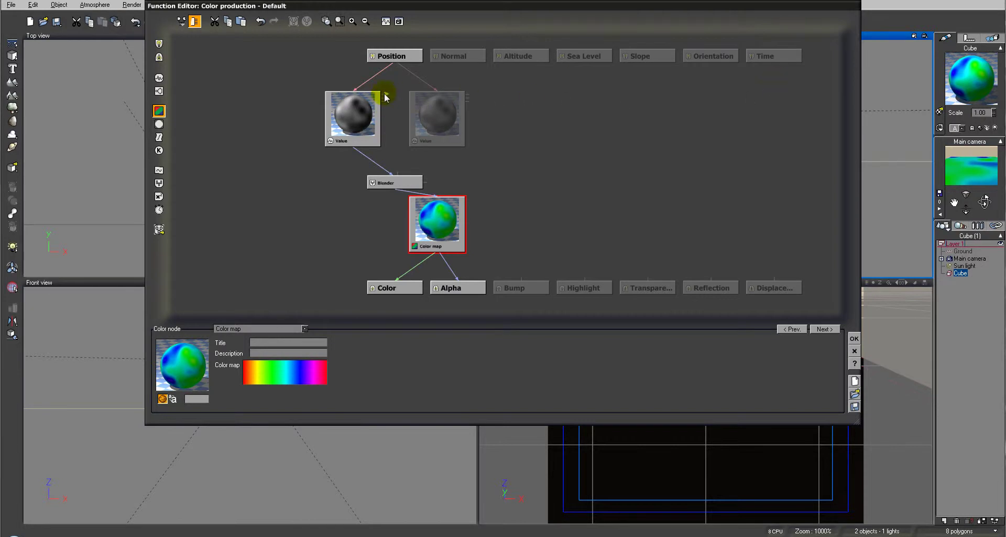
pyautogui.click(355, 100)
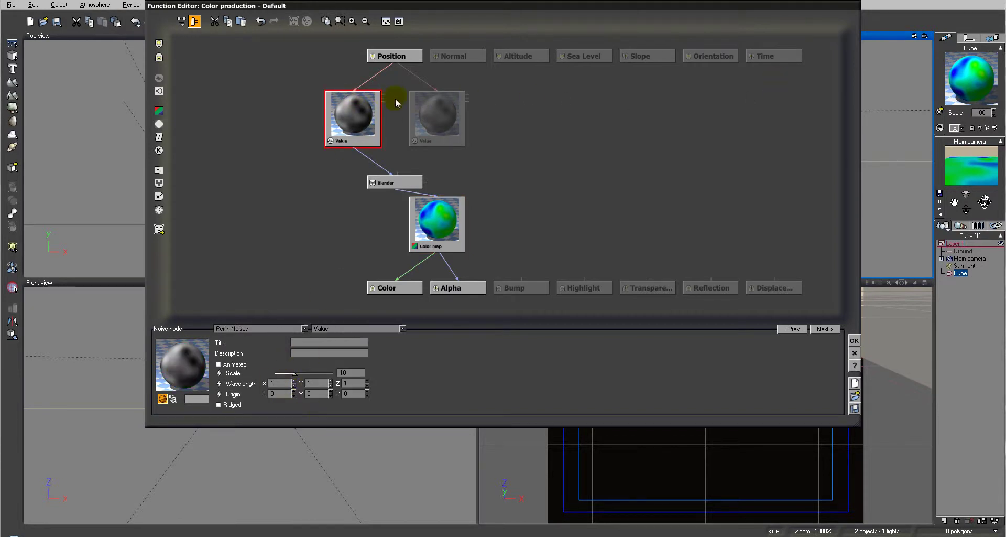
pyautogui.moveTo(386, 97); pyautogui.dragTo(775, 60)
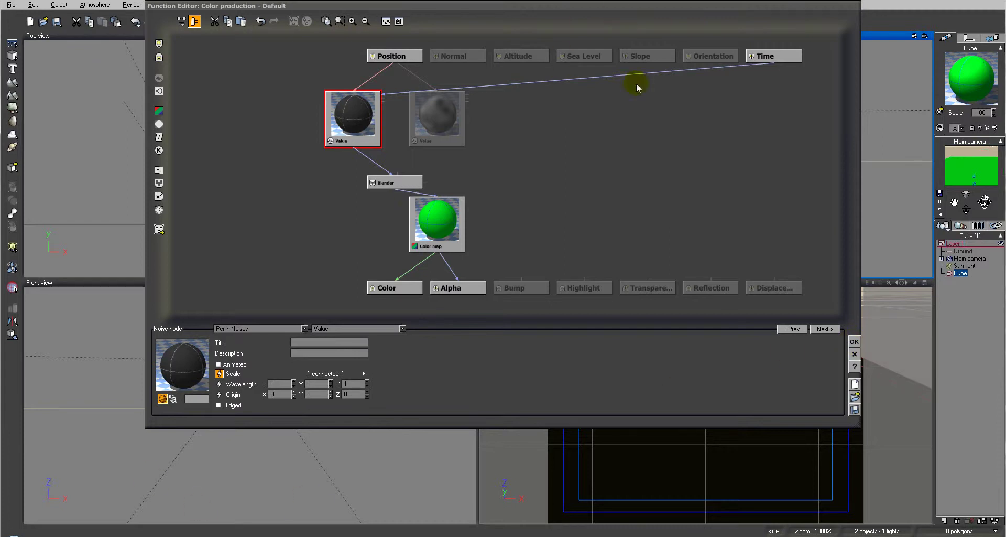
pyautogui.click(855, 344)
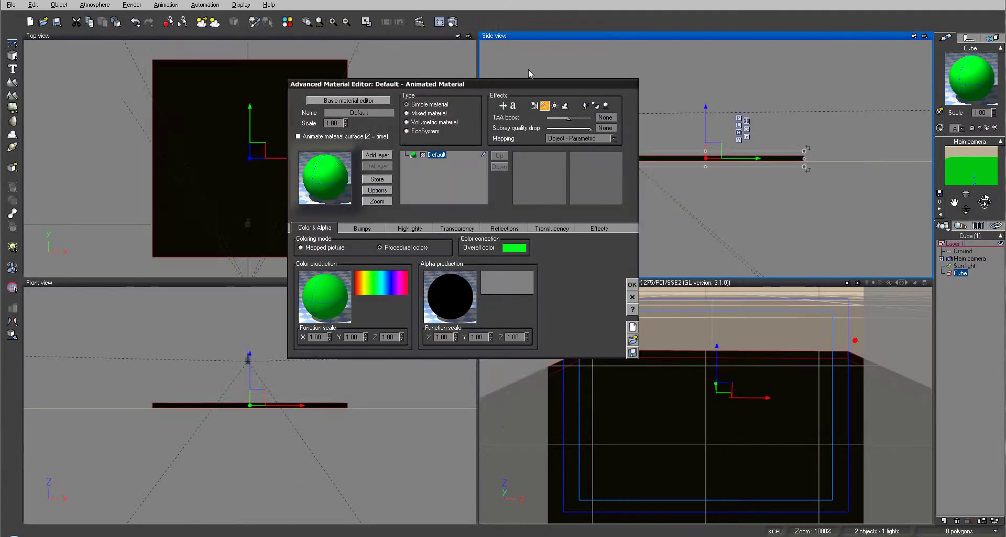
# Show the animation timeline for the cube and dismiss the Animation Setup Wizard.
pyautogui.click(420, 24)
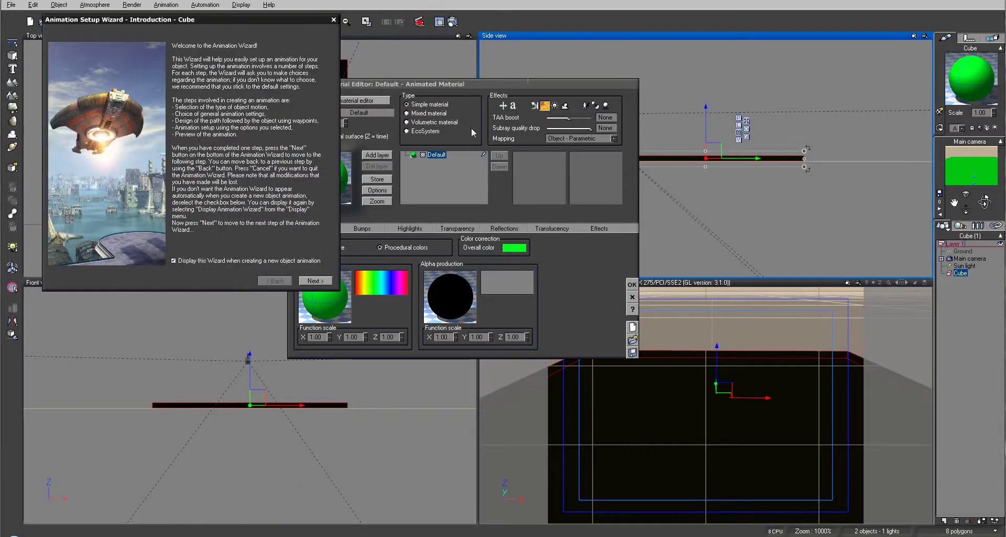
pyautogui.click(333, 20)
pyautogui.click(115, 505)
pyautogui.click(174, 442)
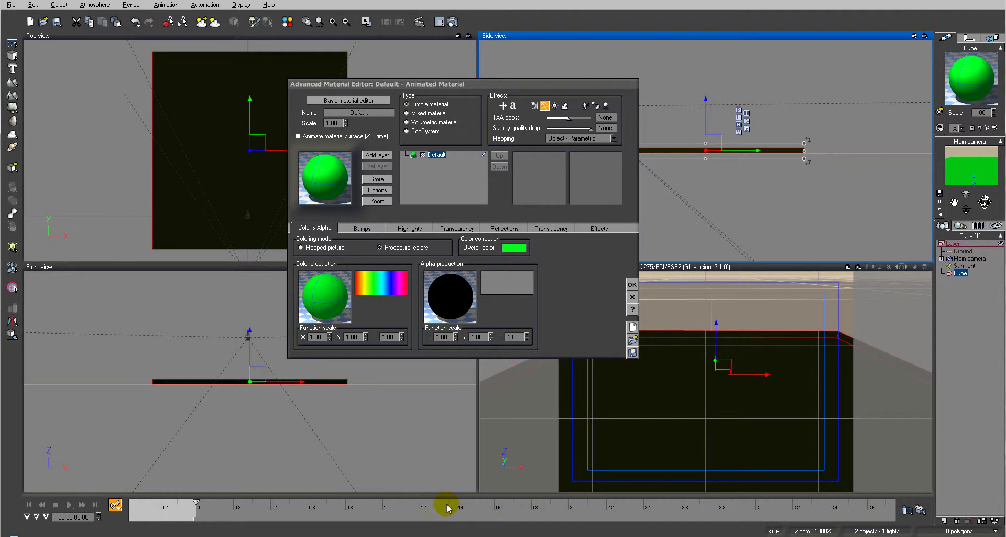
# Move the timeline's current time to 00:00:03.01.
pyautogui.rightClick(139, 503)
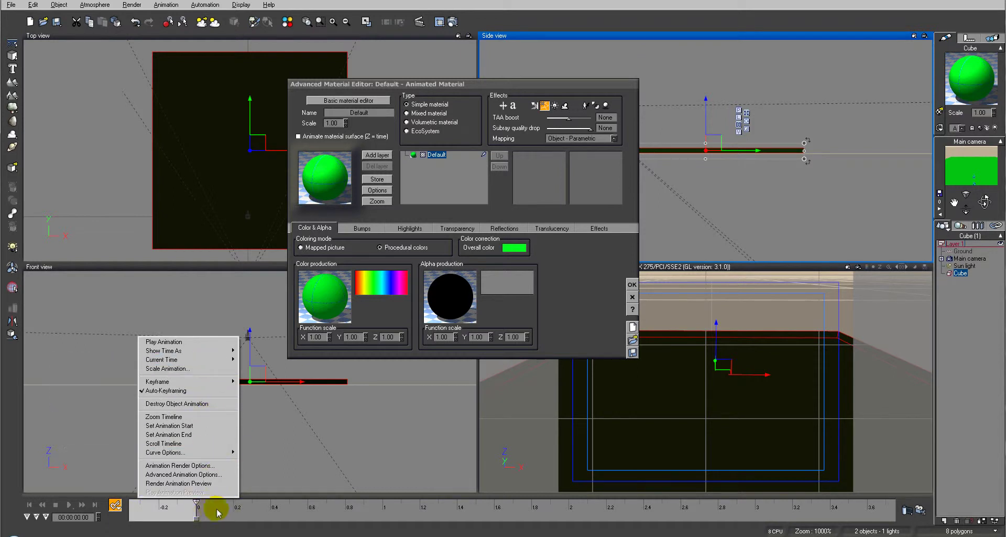
pyautogui.click(195, 501)
pyautogui.moveTo(196, 502); pyautogui.dragTo(755, 508)
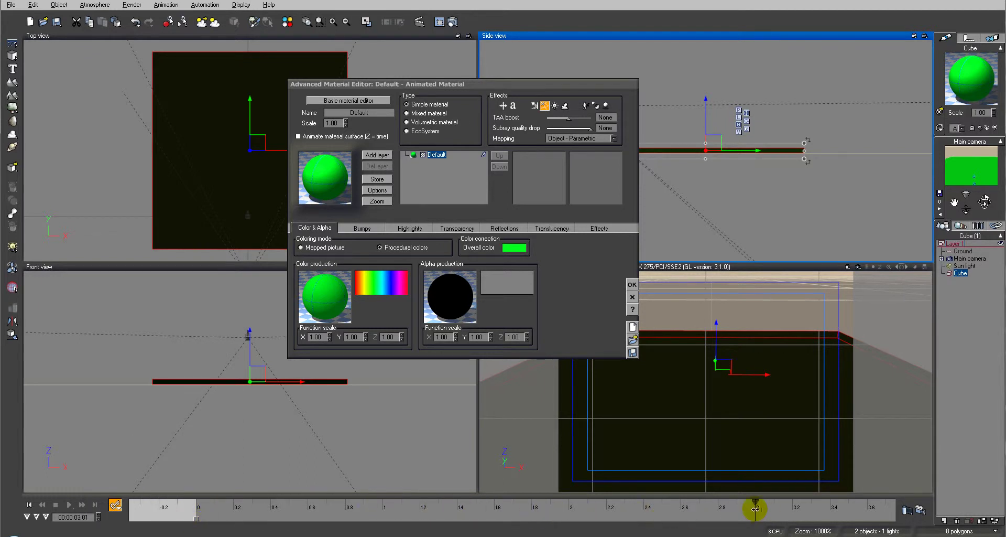
# Add an animation keyframe for the cube at the current time of 00:00:03.01.
pyautogui.click(117, 505)
pyautogui.click(173, 441)
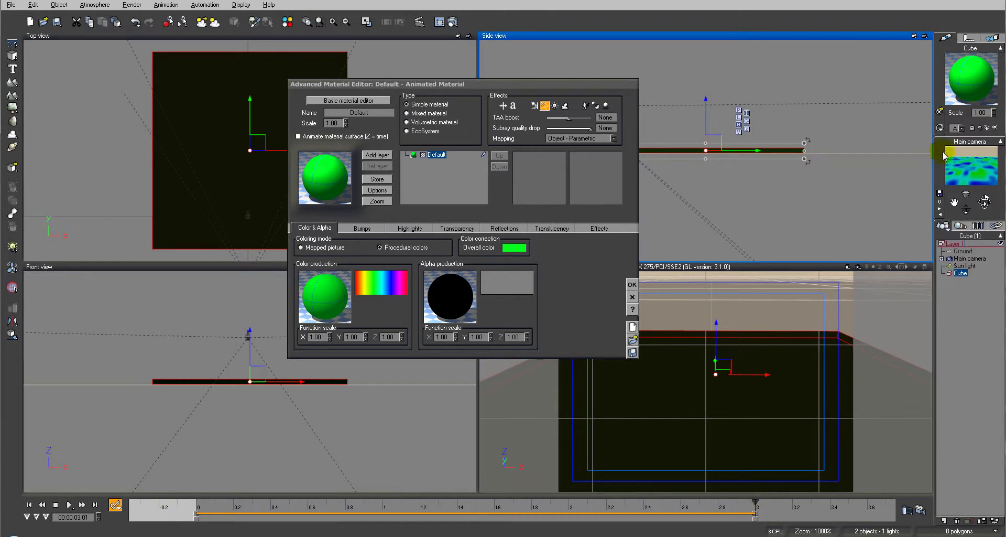
# Enlarge the main camera preview and scrub the timeline back to 00:00:00.09 to preview the animated material.
pyautogui.moveTo(934, 152); pyautogui.dragTo(900, 153)
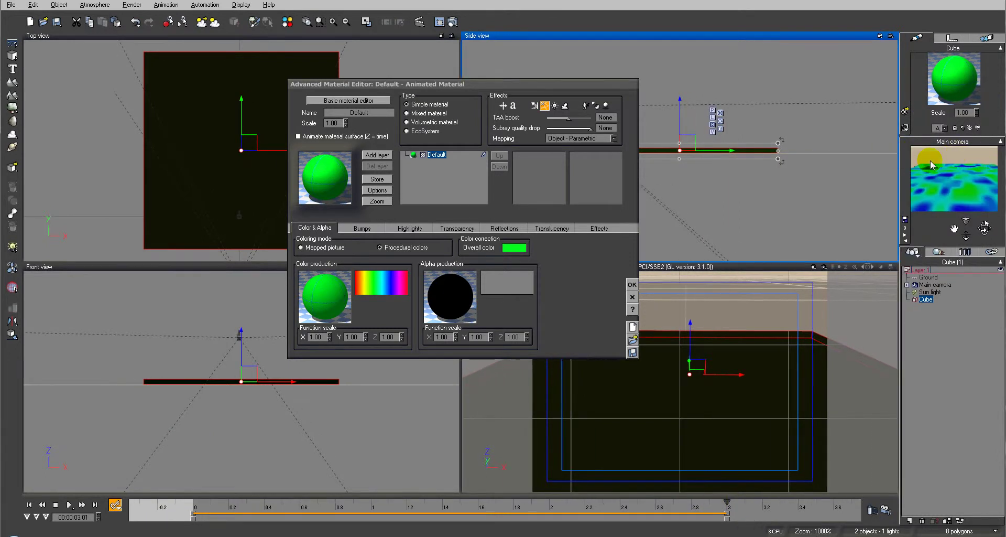
pyautogui.moveTo(728, 501); pyautogui.dragTo(208, 504)
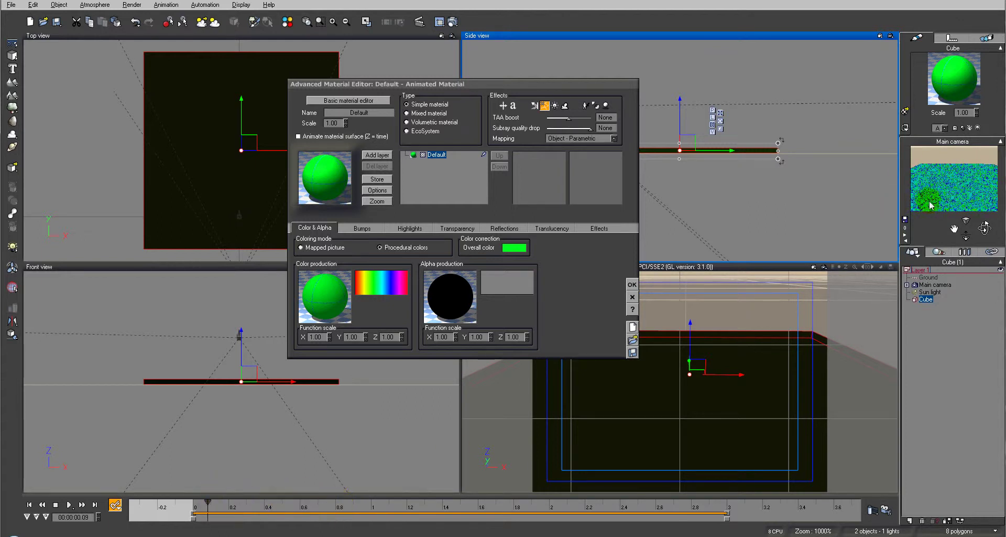
# In the color production function, disconnect Time from the first Value noise without animating the material, and return the timeline to 00:00:00.00.
pyautogui.click(325, 296)
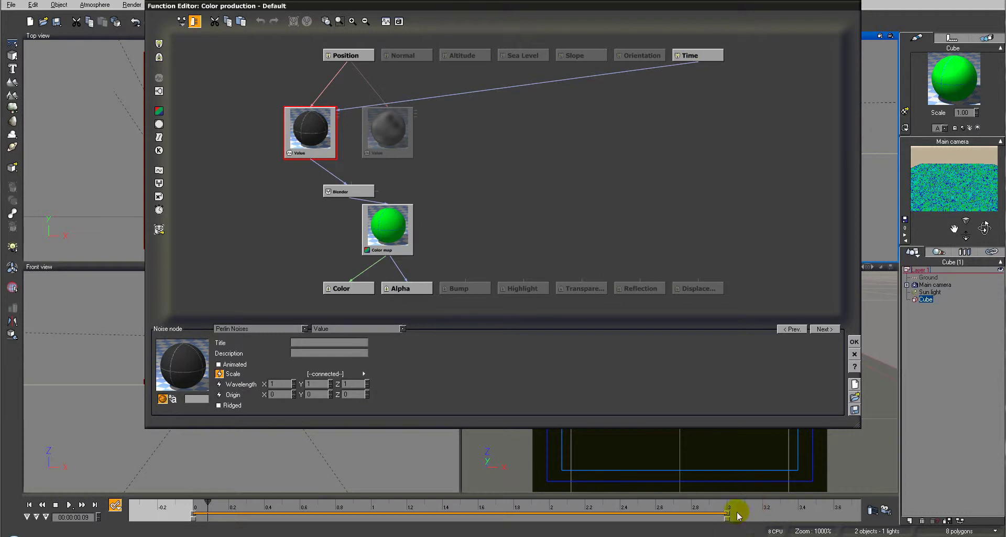
pyautogui.moveTo(474, 93); pyautogui.dragTo(760, 131)
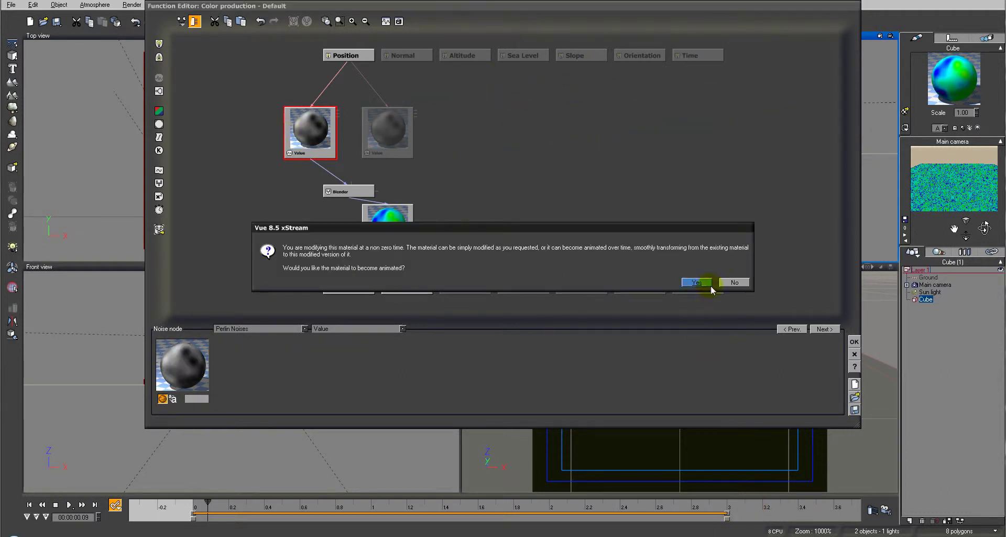
pyautogui.click(734, 282)
pyautogui.click(30, 504)
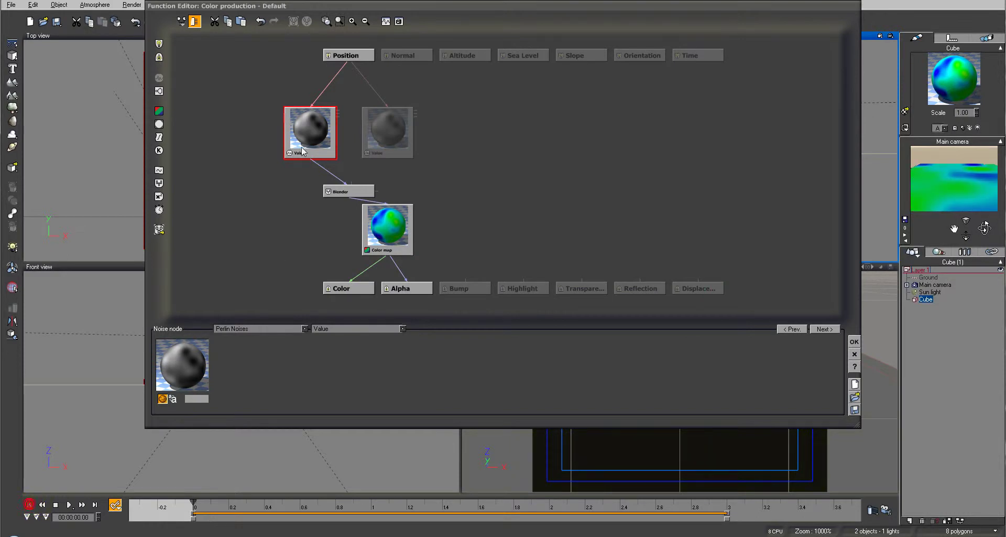
# Try a scale of 0 on the first Value noise, and set it to 3.
pyautogui.click(295, 375)
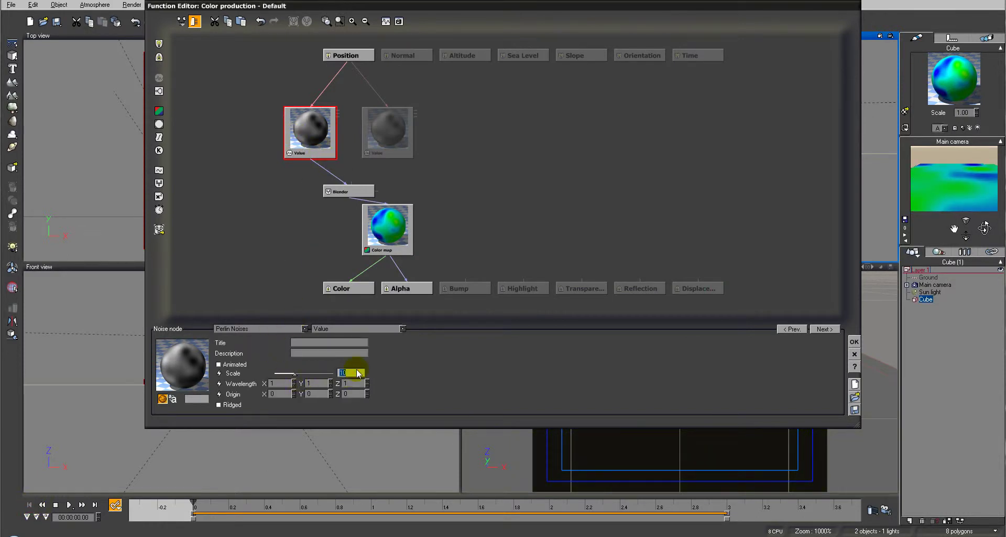
pyautogui.write('0')
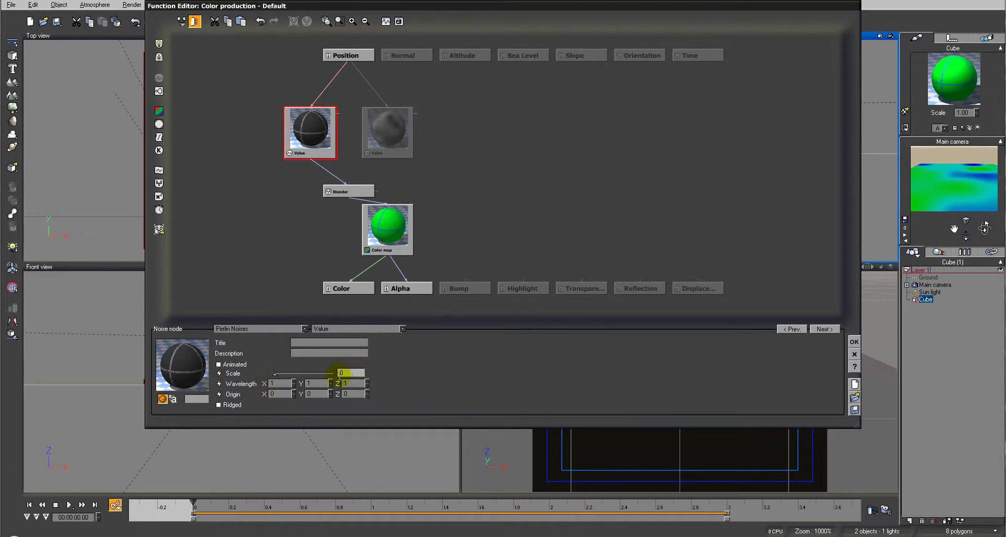
pyautogui.write('3')
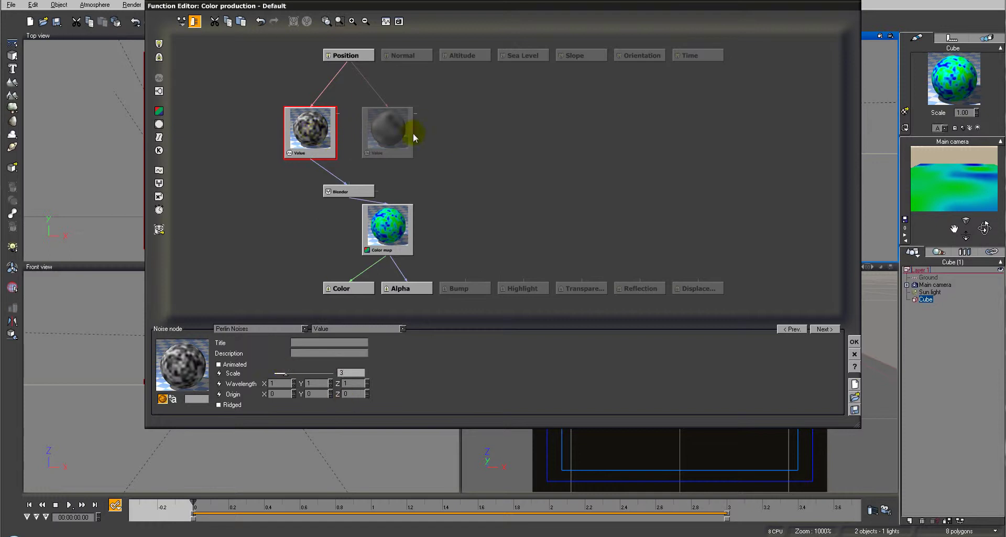
# Convert both Value noise nodes into Simple Fractal nodes.
pyautogui.click(159, 91)
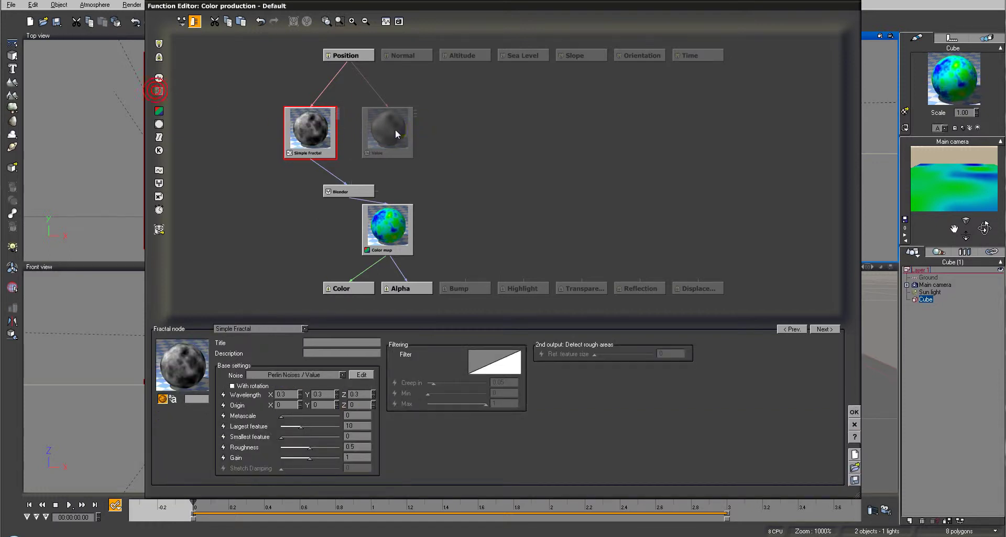
pyautogui.click(395, 133)
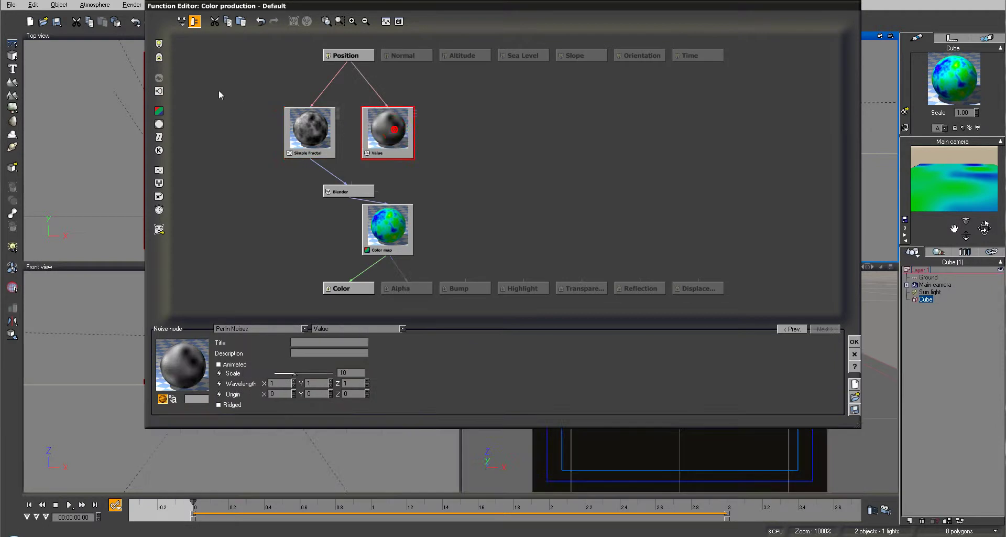
pyautogui.click(159, 92)
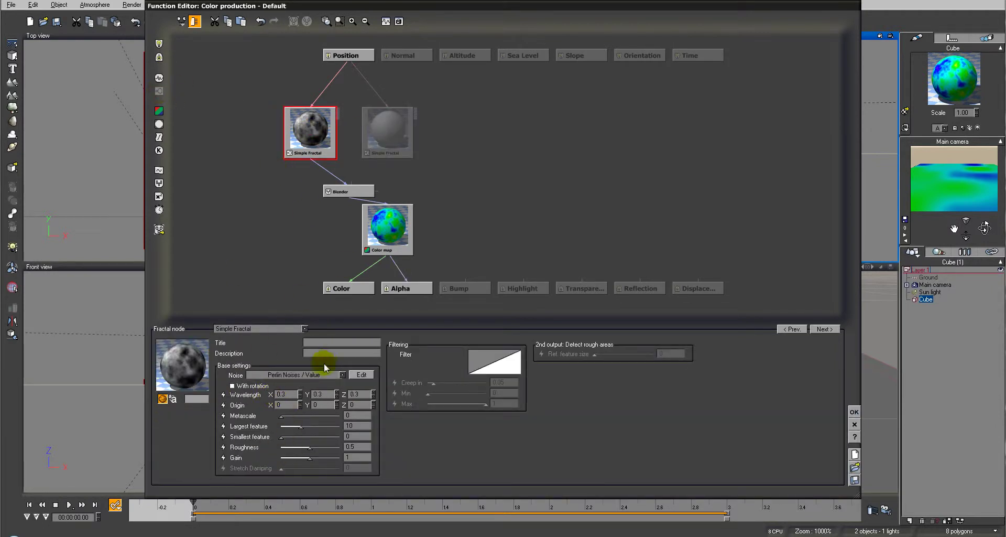
# Delete the second Simple Fractal node and replace it with a copy of the first, spaced well away from the original.
pyautogui.click(370, 123)
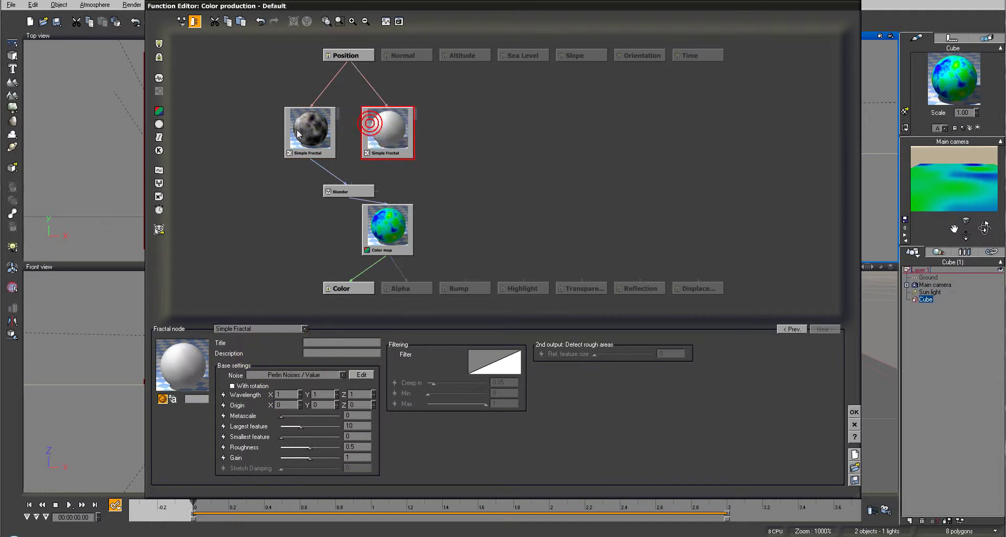
pyautogui.press('Delete')
pyautogui.click(311, 130)
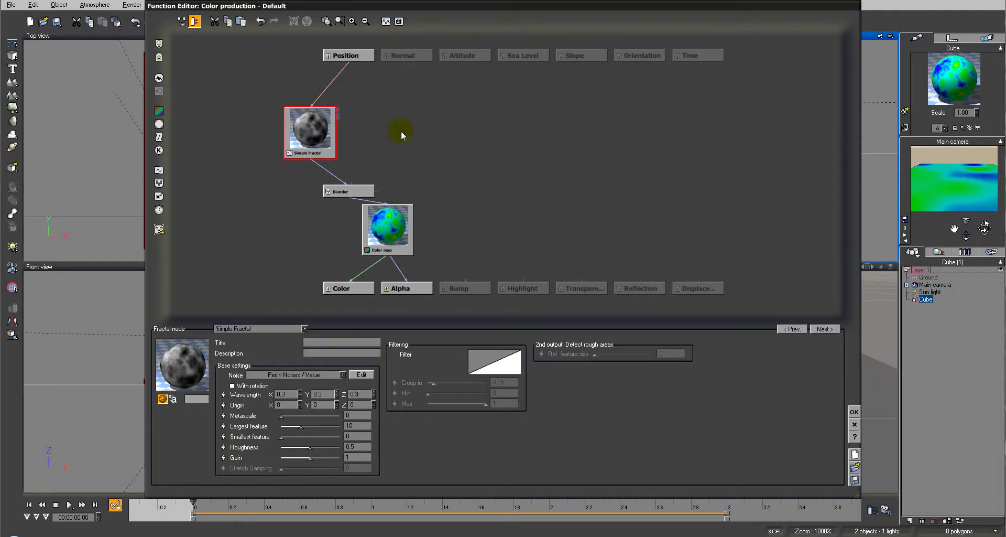
pyautogui.hotkey('ctrl', 'v')
pyautogui.moveTo(368, 126); pyautogui.dragTo(427, 130)
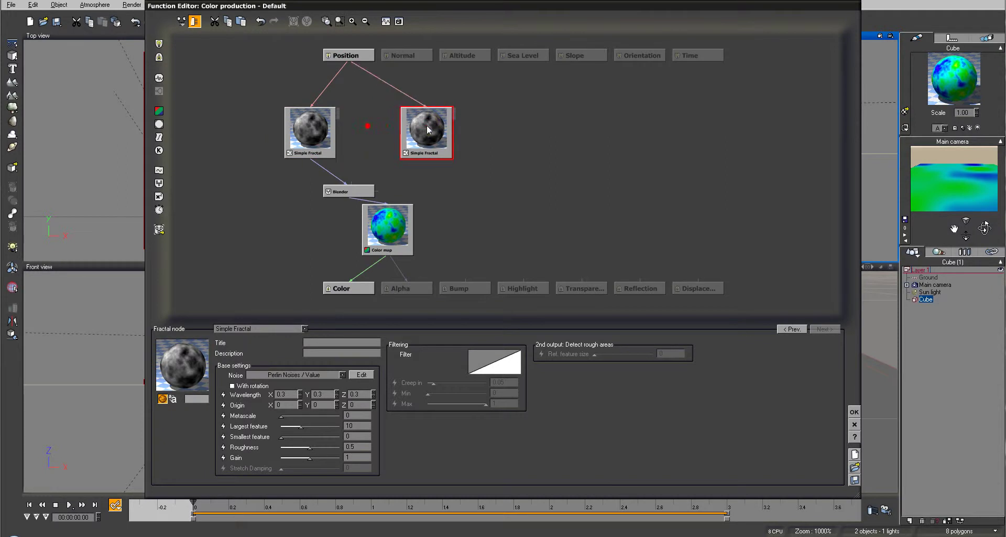
pyautogui.click(310, 135)
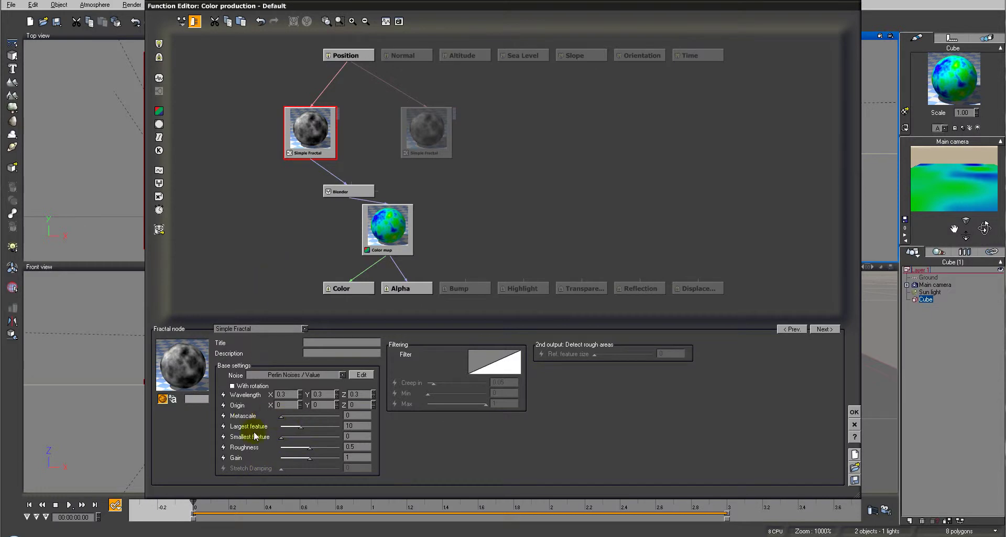
pyautogui.click(419, 137)
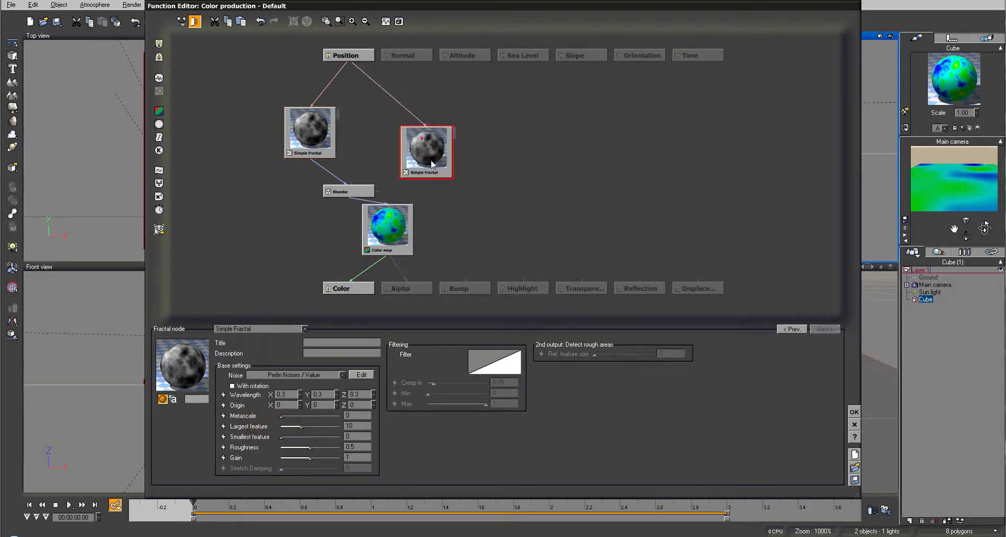
pyautogui.click(296, 130)
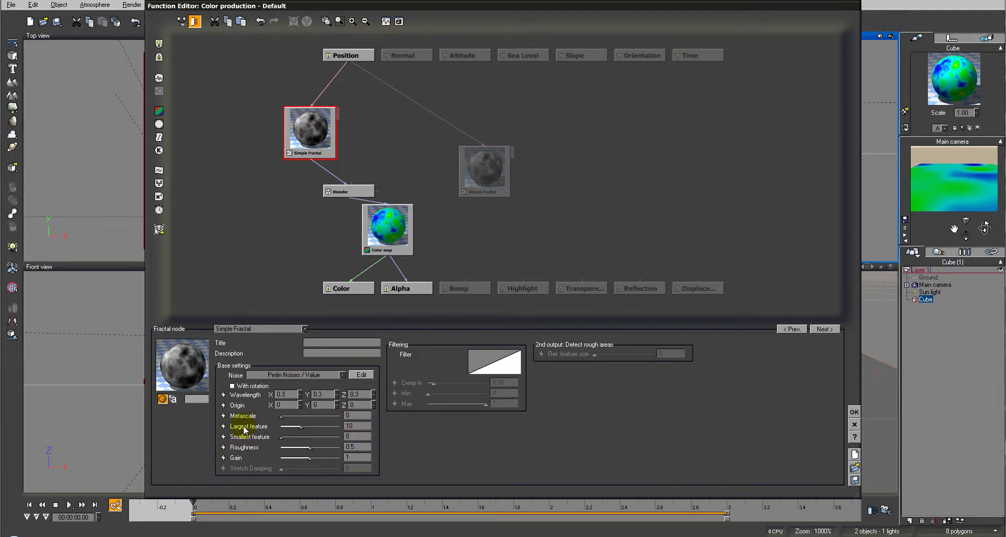
# Add a filter node beside the first Simple Fractal and change its type to Map.
pyautogui.click(375, 115)
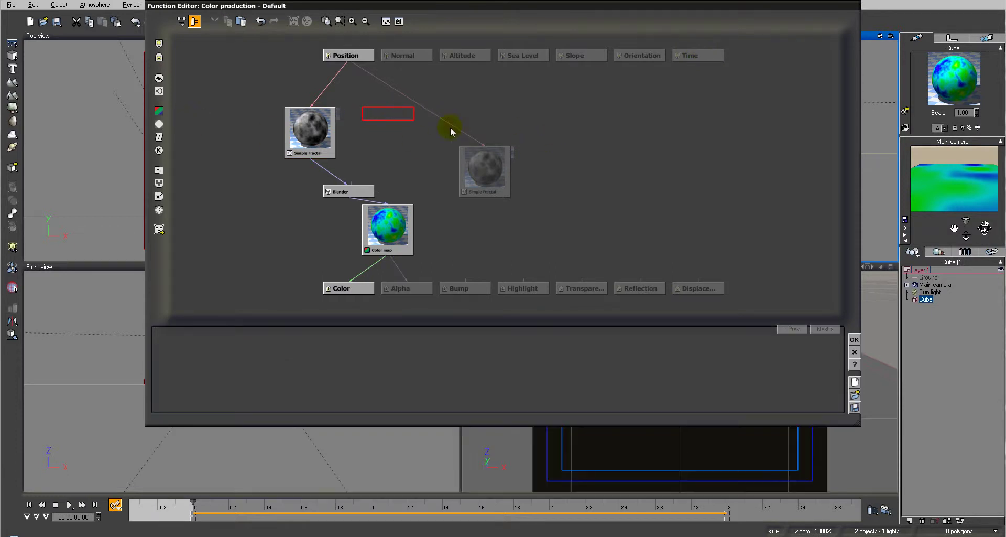
pyautogui.click(158, 137)
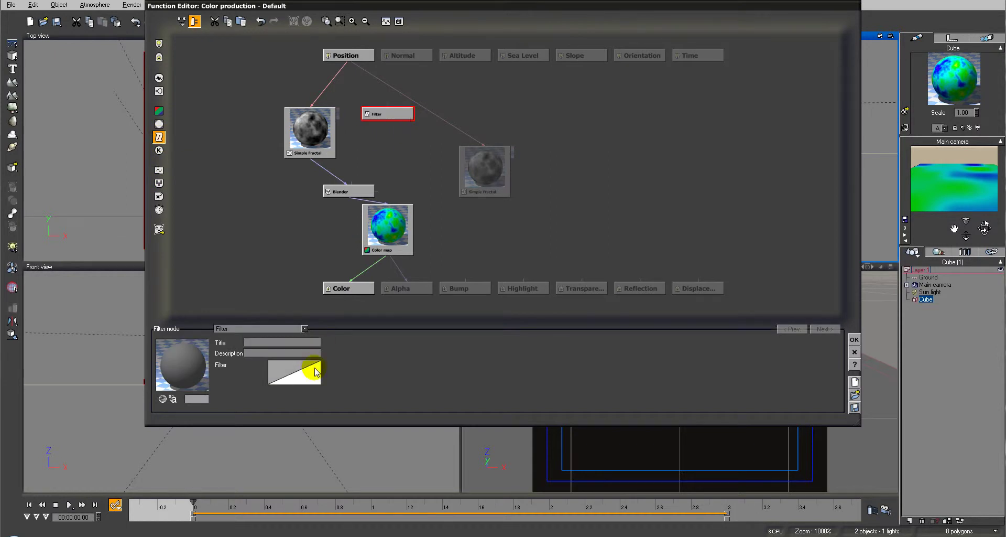
pyautogui.click(287, 330)
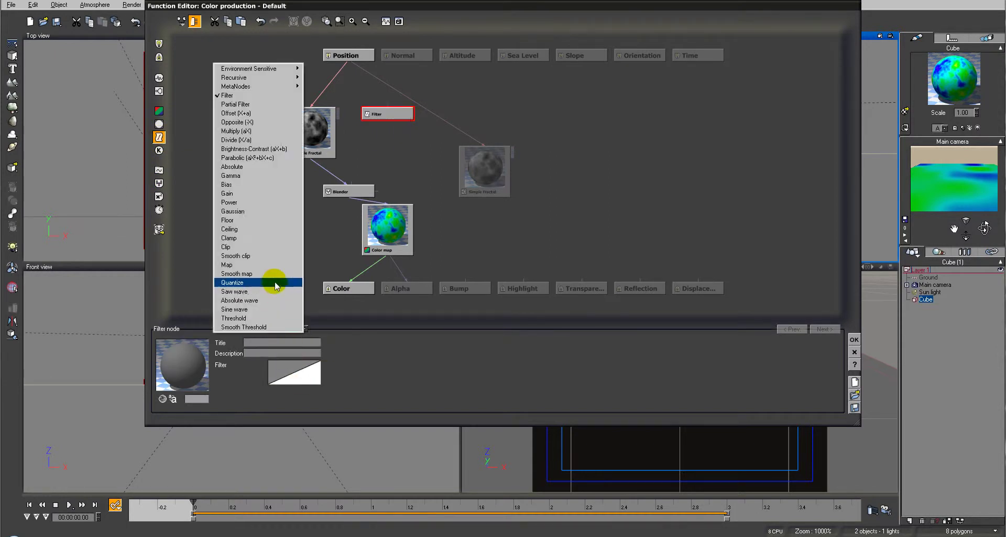
pyautogui.click(269, 264)
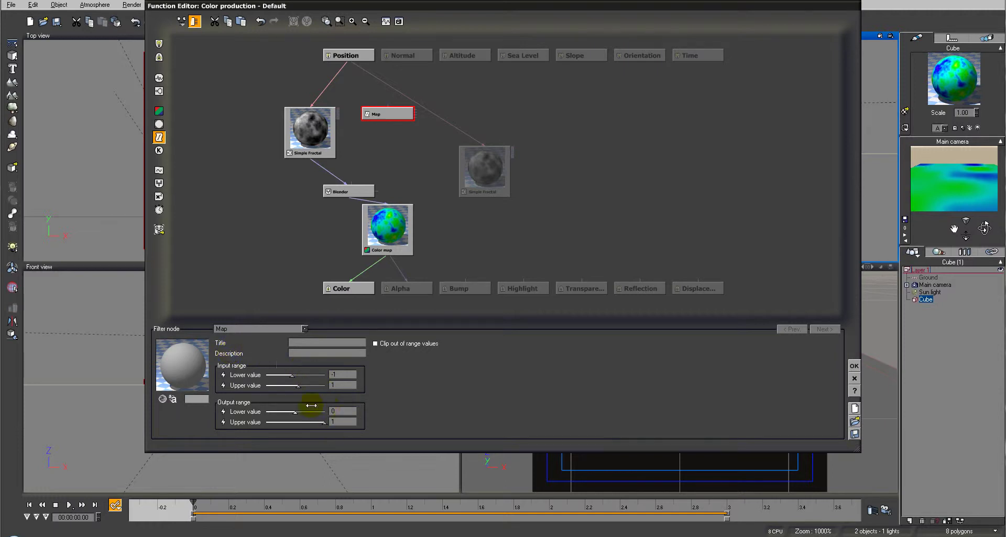
# Set the Map node's input range from 0 to 3 and connect the Time input to it.
pyautogui.click(343, 375)
pyautogui.write('0')
pyautogui.click(342, 384)
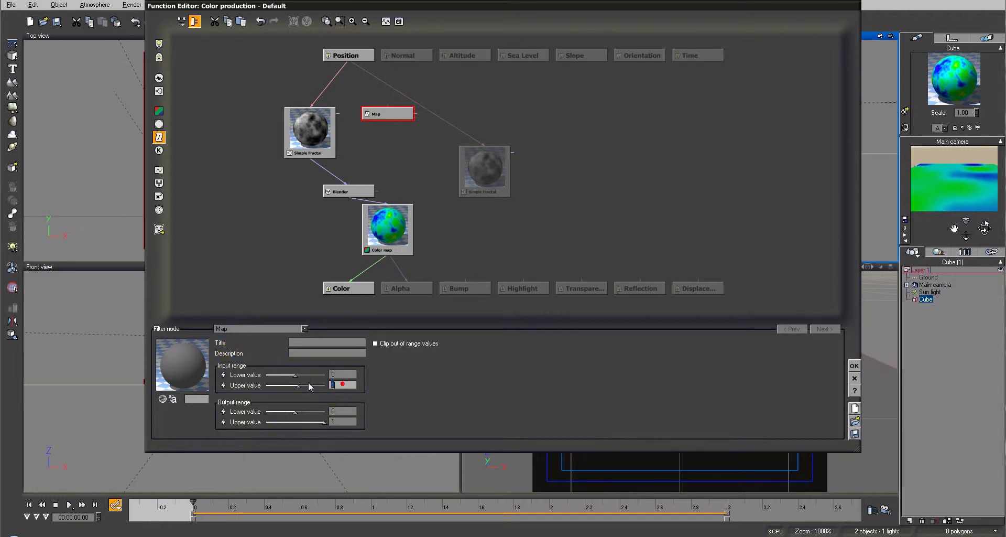
pyautogui.write('3')
pyautogui.moveTo(390, 109); pyautogui.dragTo(703, 62)
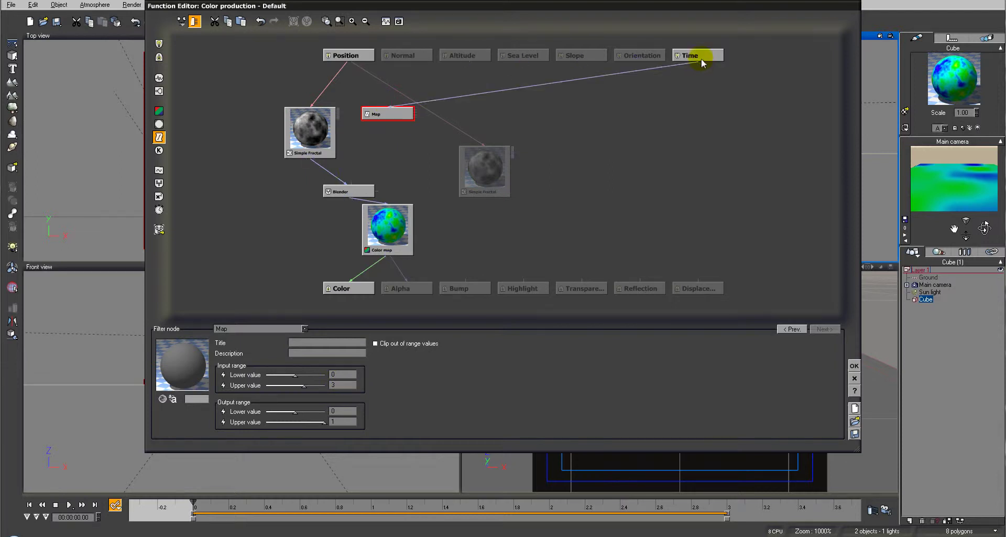
# Set the first Simple Fractal's Largest feature to 5.
pyautogui.click(312, 134)
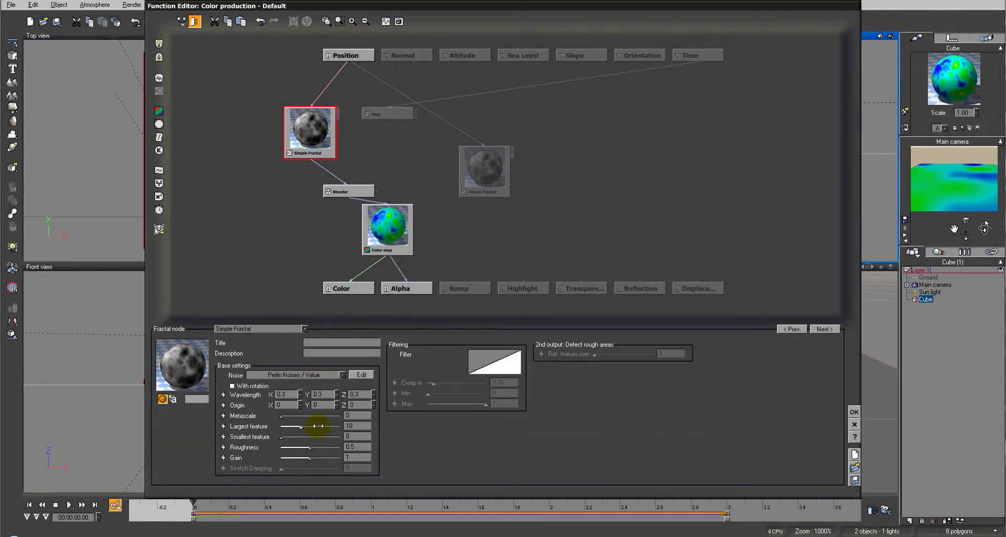
pyautogui.moveTo(318, 426)
pyautogui.mouseDown()
pyautogui.moveTo(305, 424)
pyautogui.moveTo(314, 425)
pyautogui.mouseUp()
pyautogui.doubleClick(361, 425)
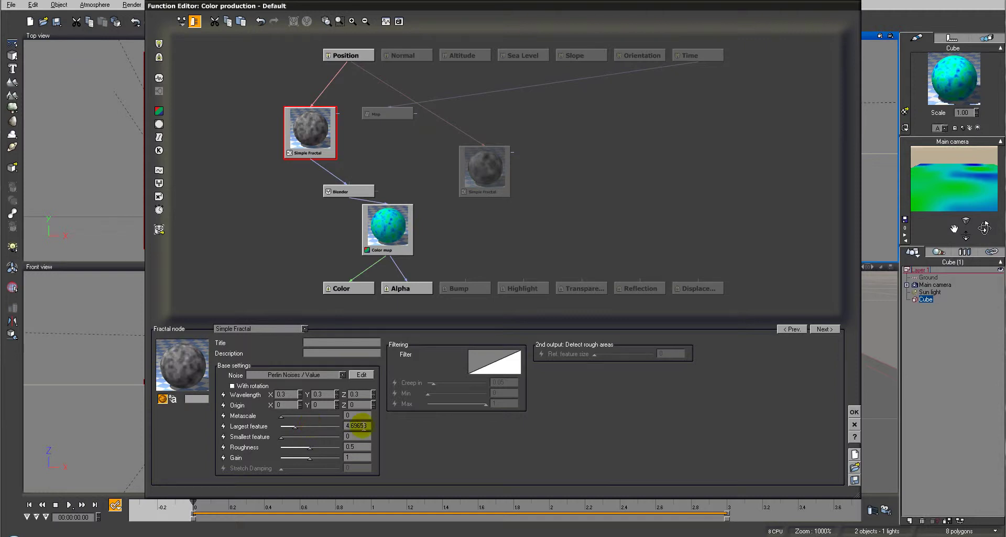
pyautogui.write('5')
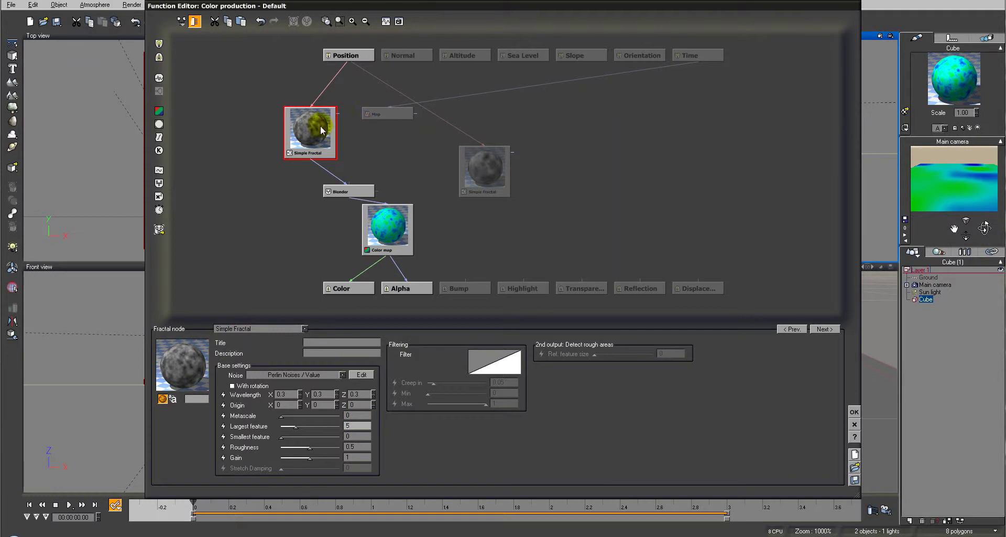
# Set the Map node's output range from 5 to 10, and space the Map and first Simple Fractal nodes apart.
pyautogui.click(381, 113)
pyautogui.click(338, 412)
pyautogui.doubleClick(343, 413)
pyautogui.write('5')
pyautogui.press('Return')
pyautogui.write('10')
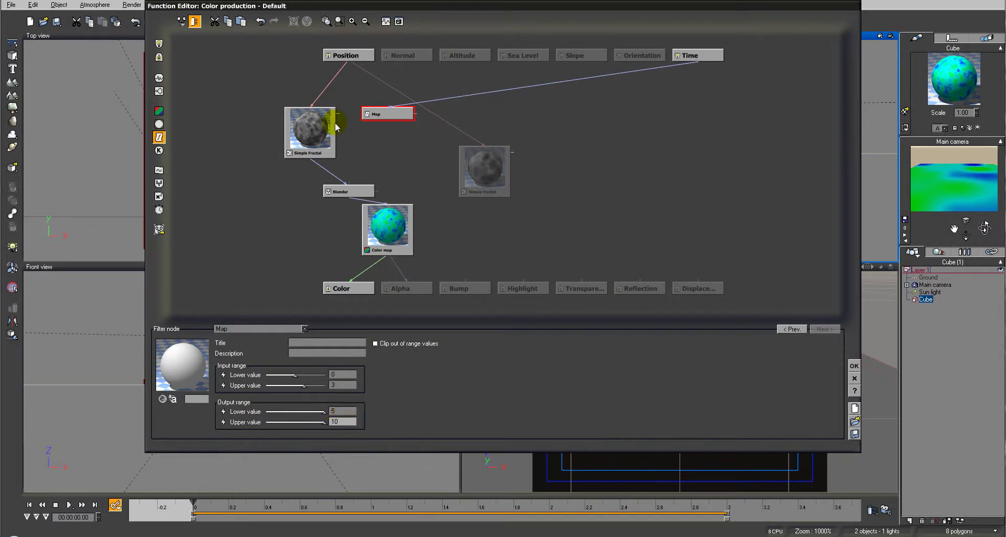
pyautogui.moveTo(314, 128); pyautogui.dragTo(316, 146)
pyautogui.moveTo(381, 114); pyautogui.dragTo(401, 114)
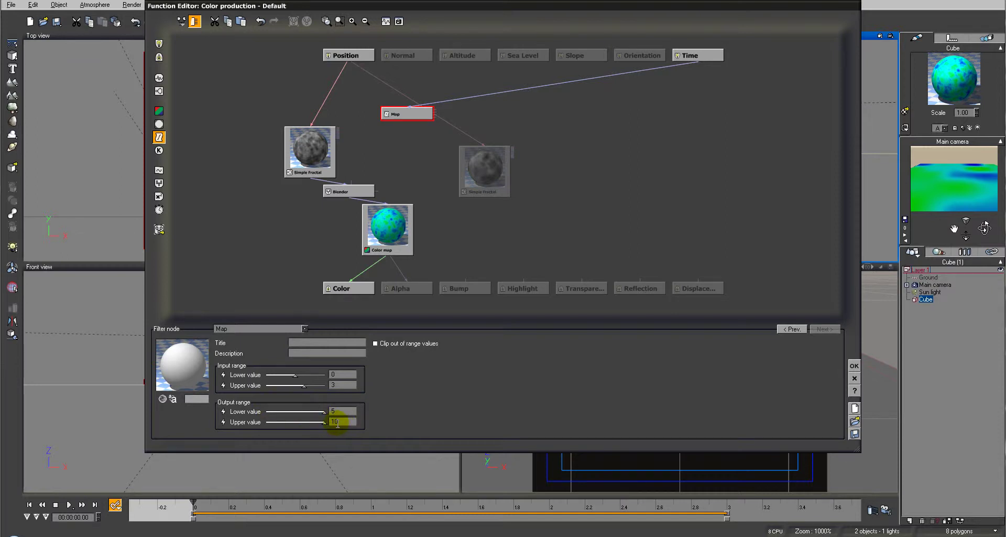
# Connect the Map node to the first Simple Fractal's Largest feature parameter, and delete the leftover constant node.
pyautogui.click(326, 138)
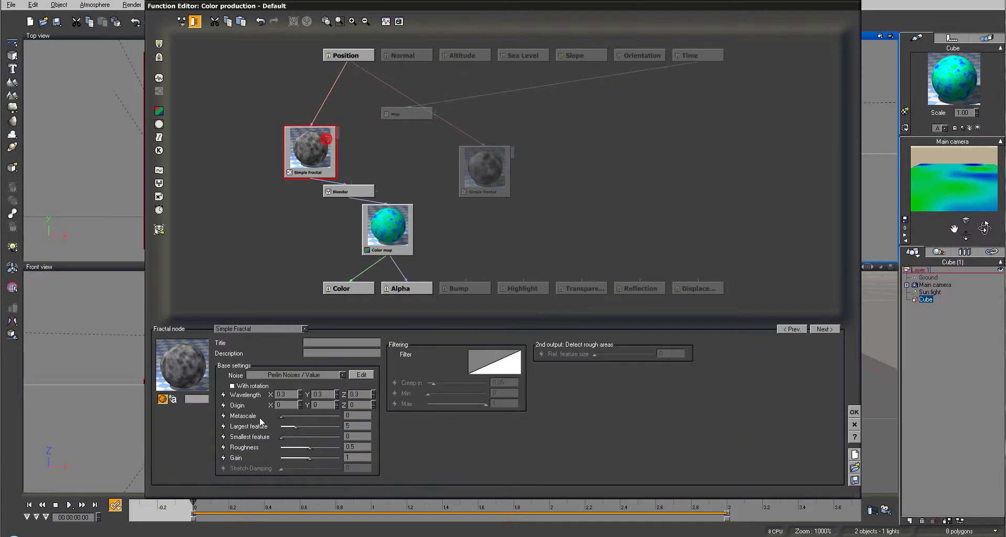
pyautogui.click(224, 426)
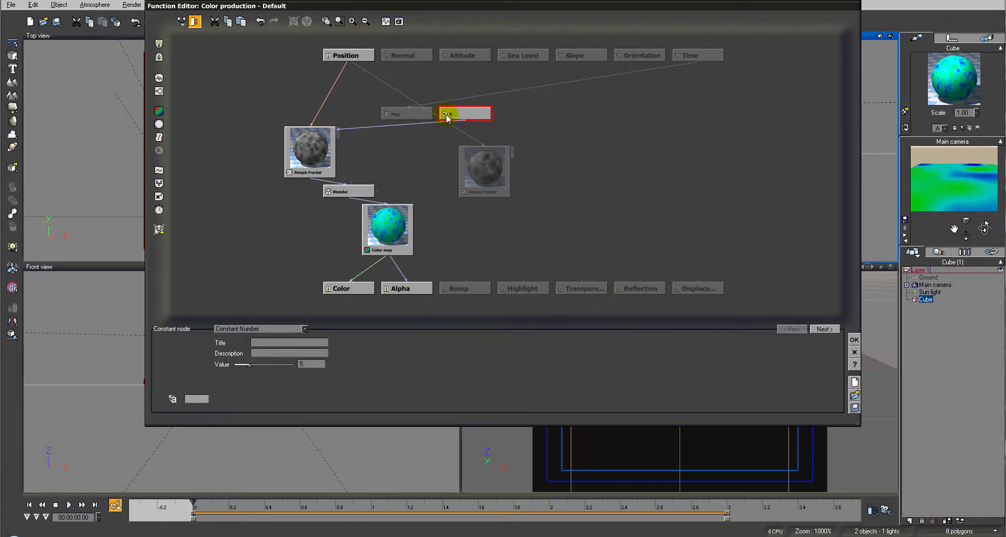
pyautogui.moveTo(464, 124); pyautogui.dragTo(419, 114)
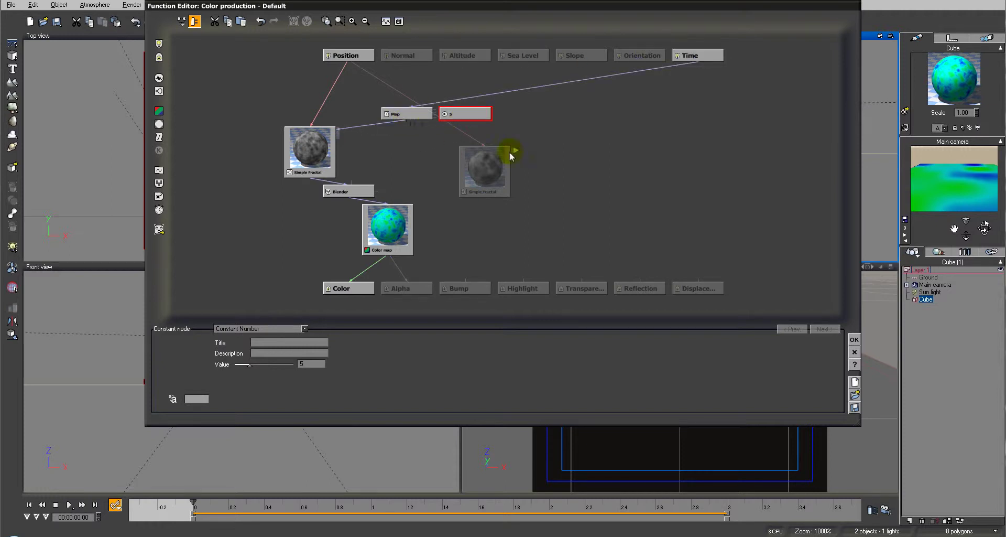
pyautogui.press('Delete')
pyautogui.click(303, 143)
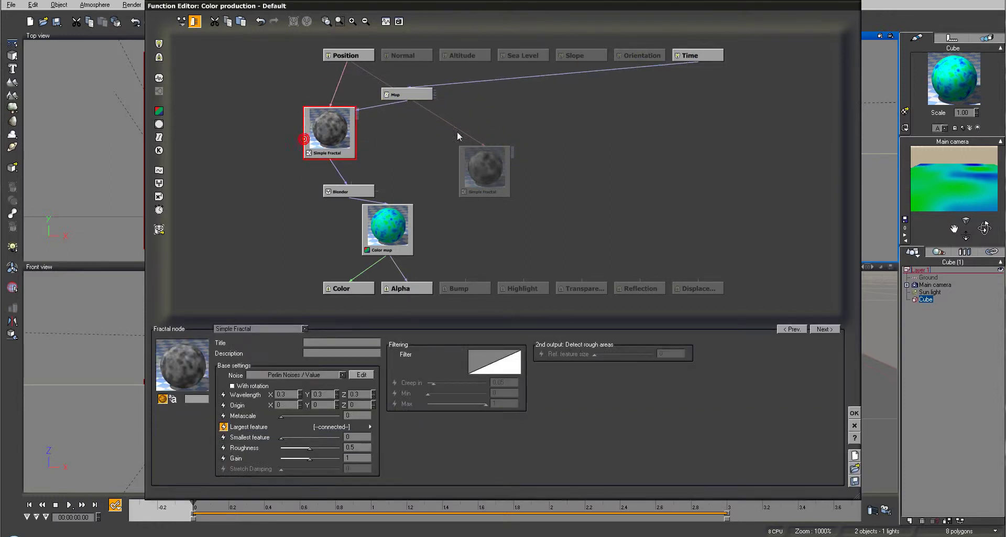
# Scrub the timeline from the start through 00:00:00.30 to past 0.8 seconds to preview the time-driven pattern.
pyautogui.moveTo(195, 503); pyautogui.dragTo(245, 503)
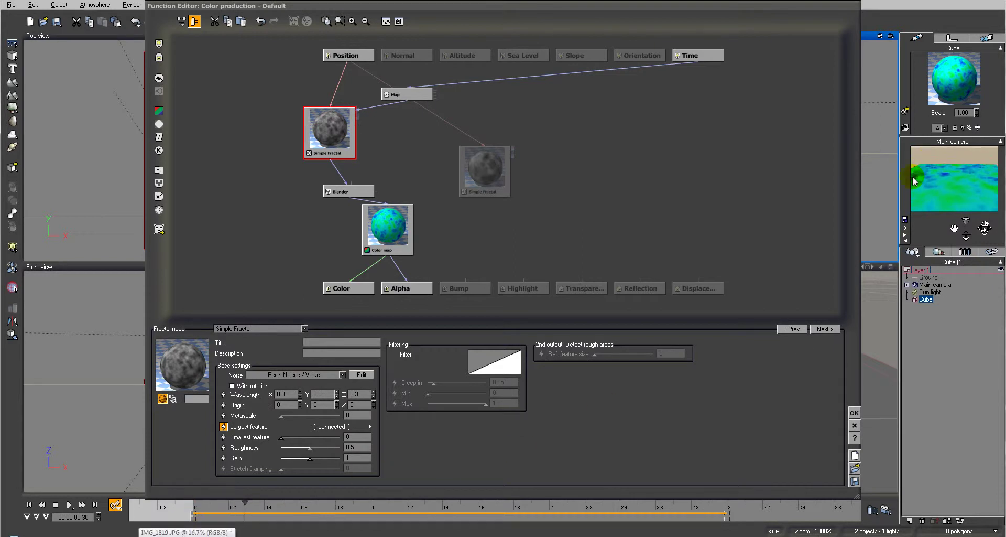
pyautogui.click(245, 495)
pyautogui.moveTo(245, 501); pyautogui.dragTo(348, 503)
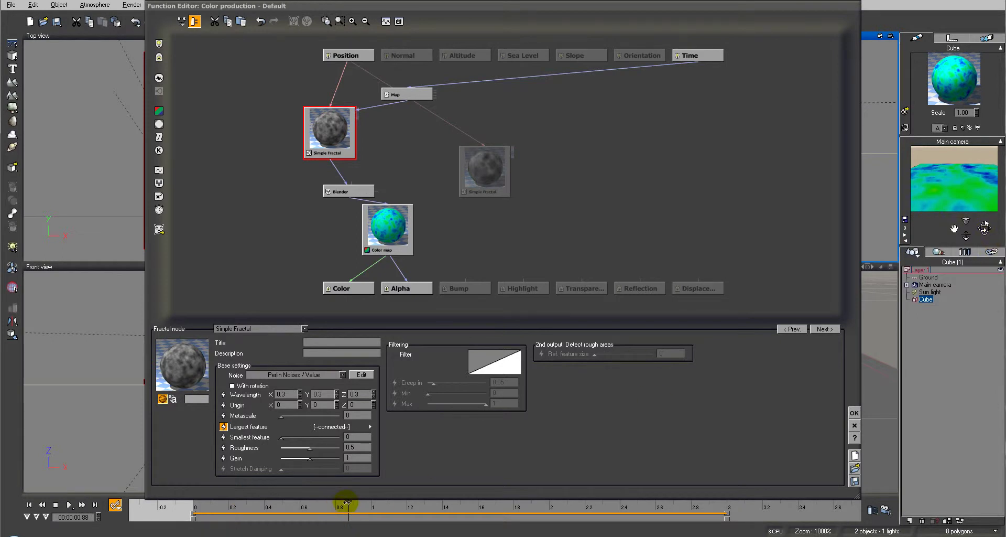
# Preview the pattern at about 2.6 and 2.9 seconds and at the animation's end, and return to the first frame.
pyautogui.click(662, 502)
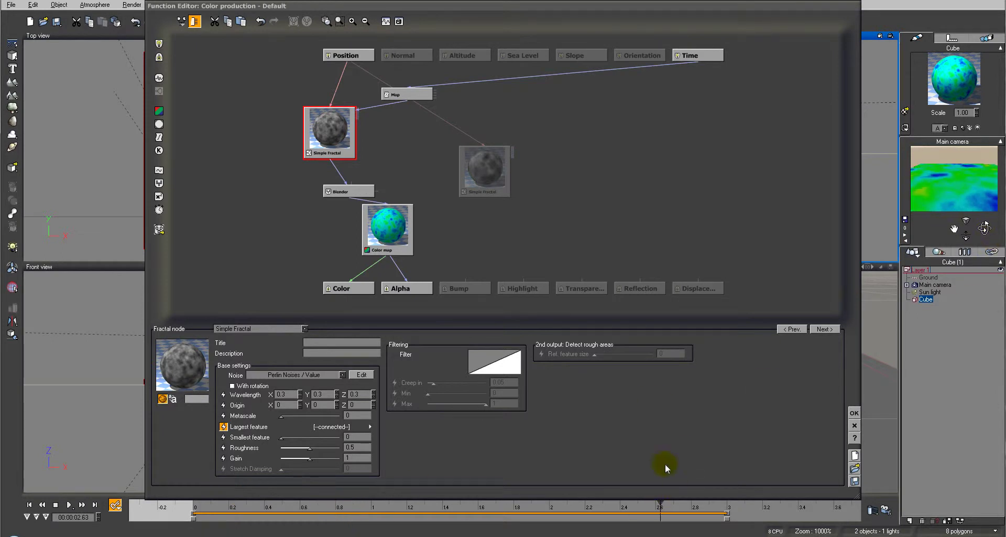
pyautogui.click(712, 502)
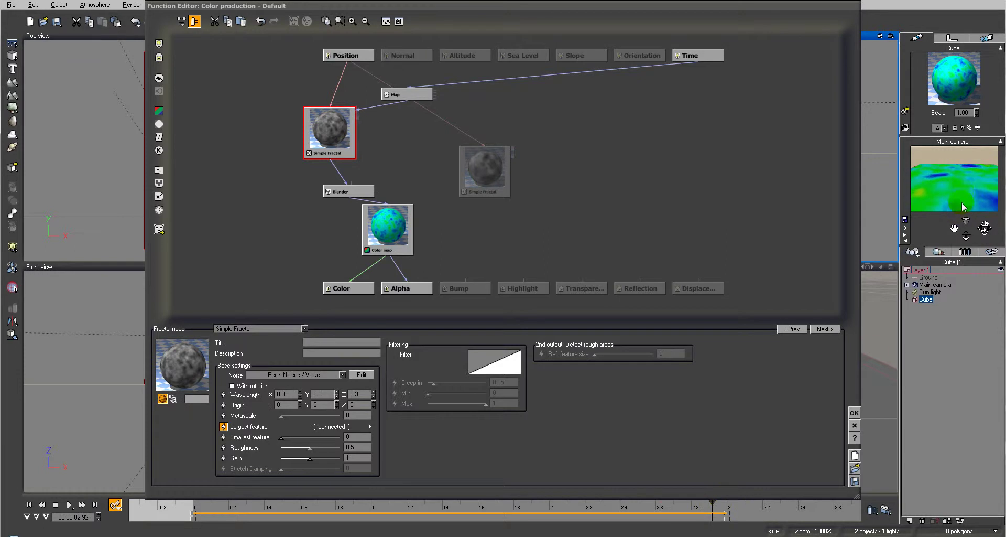
pyautogui.click(95, 504)
pyautogui.click(29, 504)
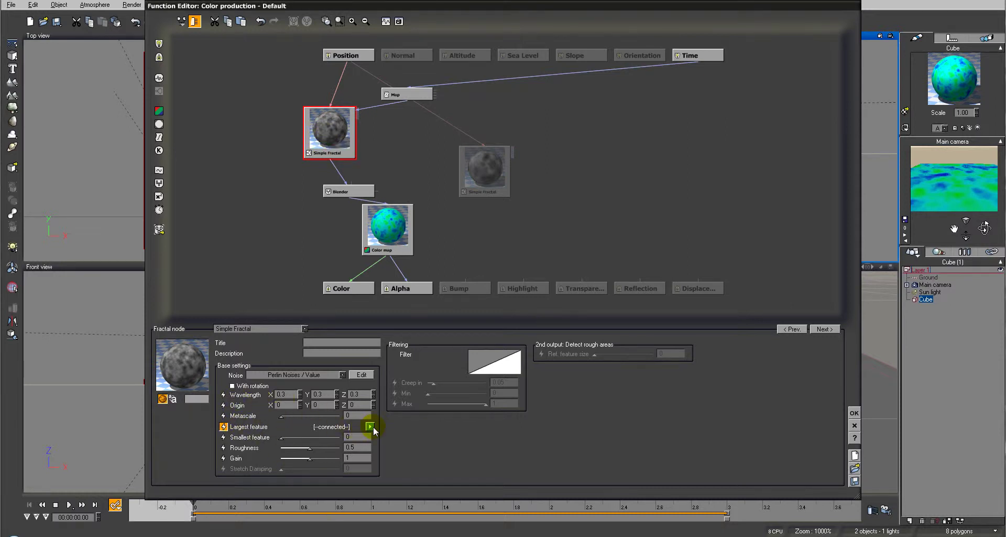
# Space the Map node and the second Simple Fractal away from the first Simple Fractal, and check the Map node's output range.
pyautogui.moveTo(423, 103); pyautogui.dragTo(482, 104)
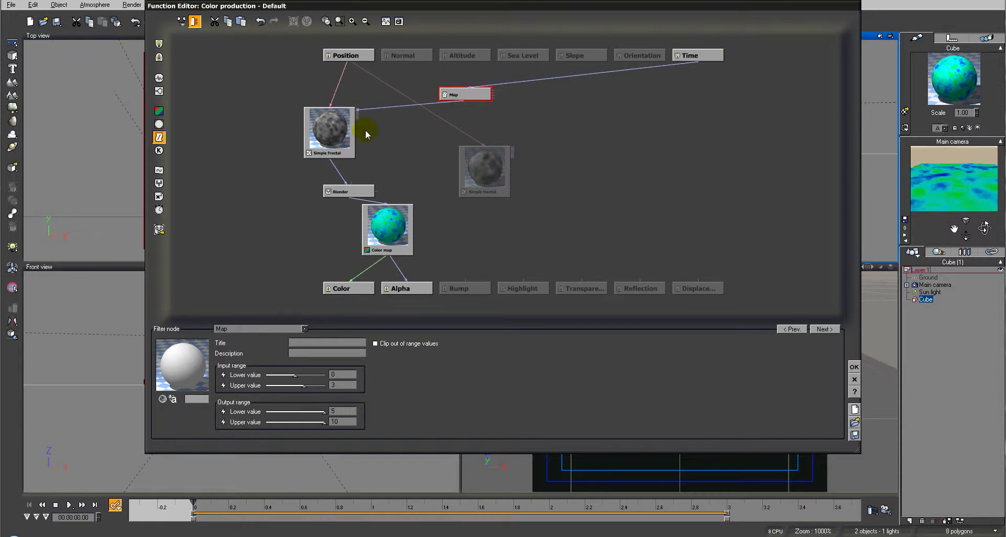
pyautogui.moveTo(480, 176); pyautogui.dragTo(519, 138)
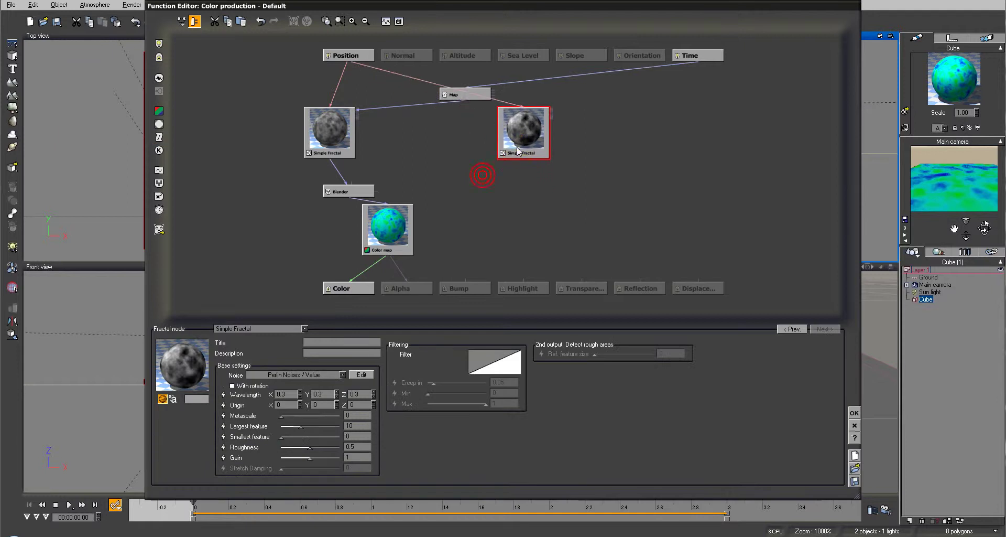
pyautogui.click(327, 133)
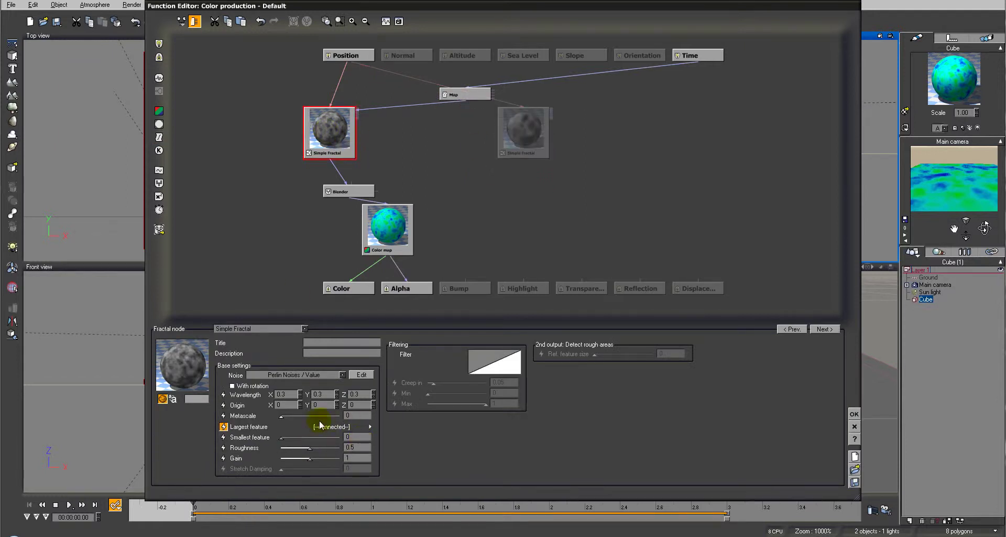
pyautogui.click(463, 94)
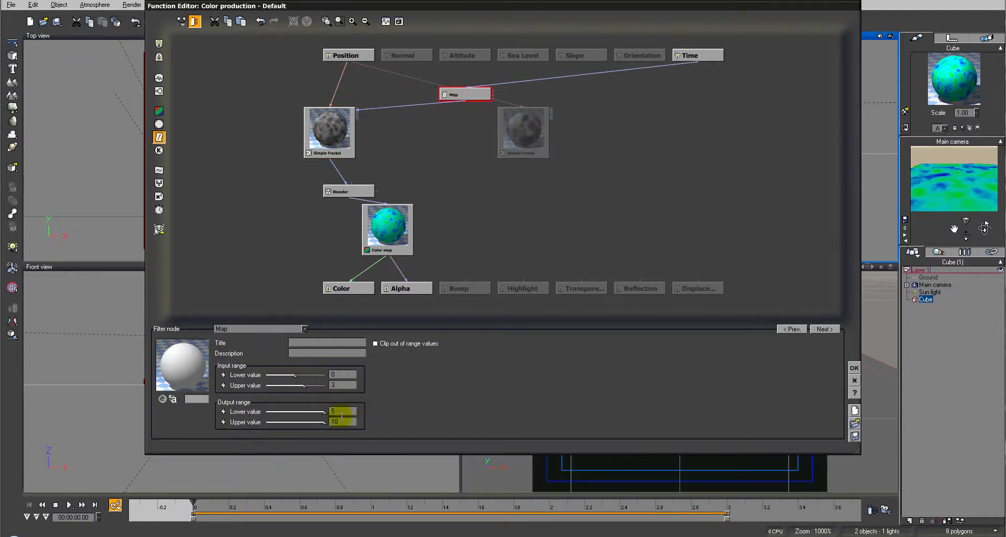
# Set the second Simple Fractal's Largest feature to 5 and compare it with the first fractal and the Map node's output range.
pyautogui.click(517, 137)
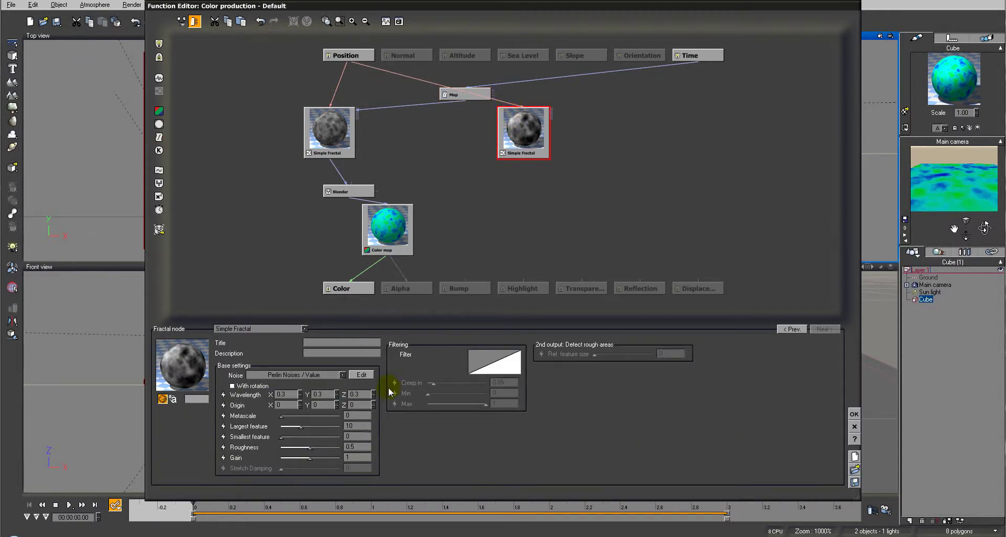
pyautogui.doubleClick(361, 425)
pyautogui.write('5')
pyautogui.press('Return')
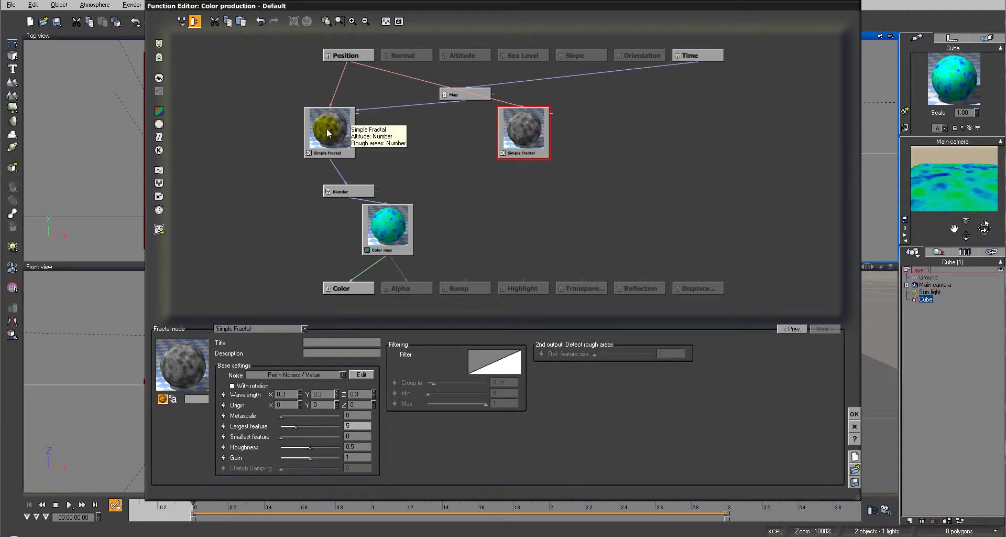
pyautogui.click(329, 133)
pyautogui.click(474, 95)
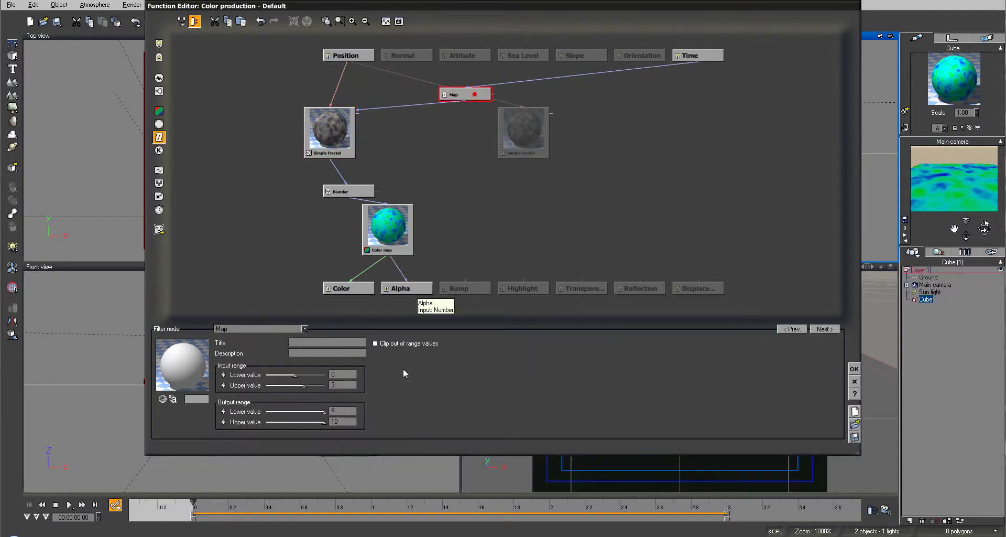
pyautogui.click(319, 122)
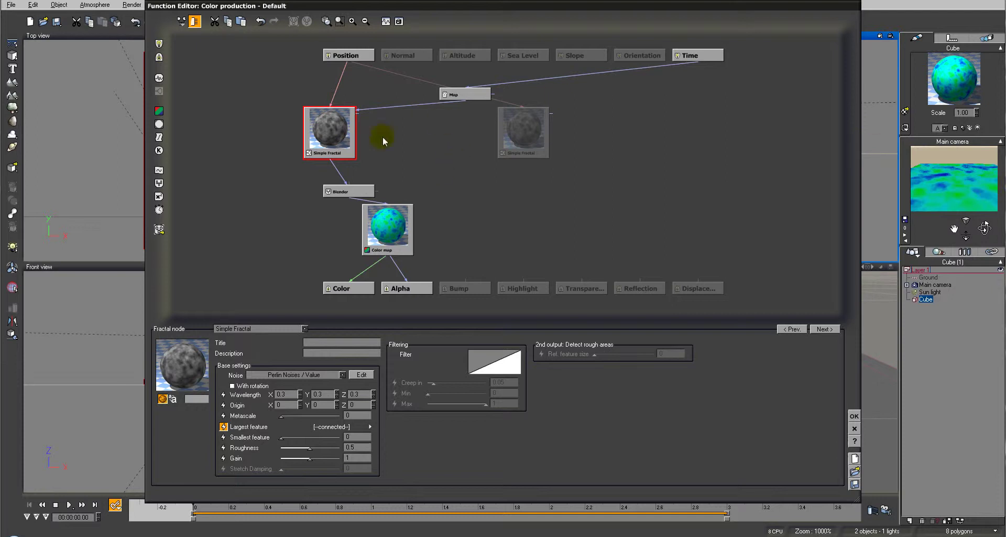
# Connect the second Simple Fractal to the Blender node and place it beside the first fractal, directly above the Blender.
pyautogui.moveTo(341, 192); pyautogui.dragTo(545, 166)
pyautogui.click(539, 162)
pyautogui.moveTo(528, 131); pyautogui.dragTo(412, 131)
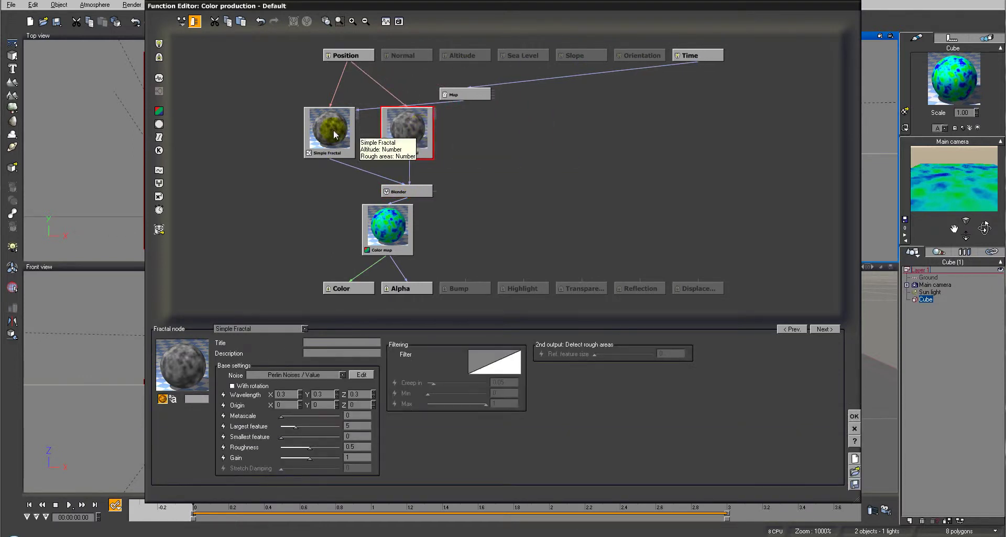
pyautogui.click(404, 190)
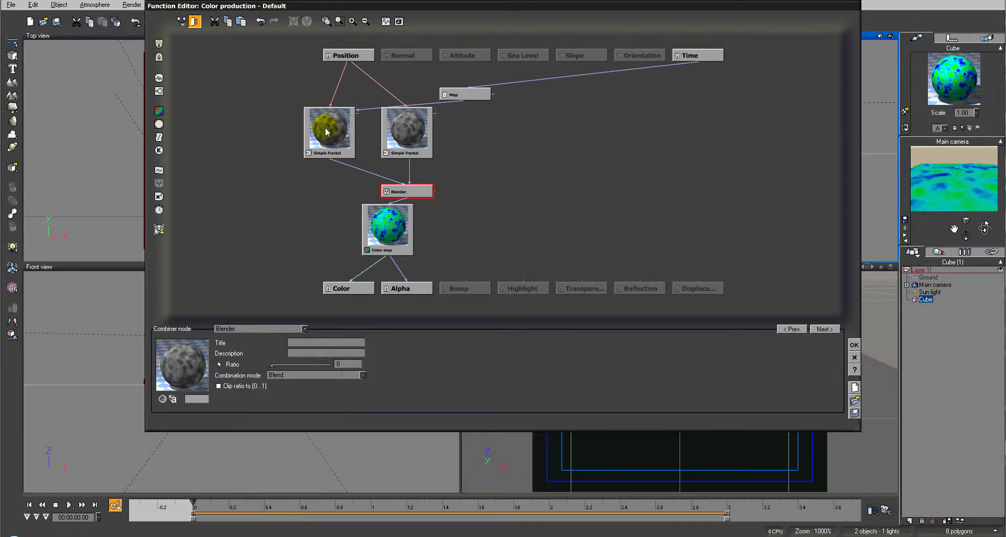
# Shorten the Function Editor window to uncover the timeline, and scrub from the first frame to about 3 seconds.
pyautogui.click(325, 127)
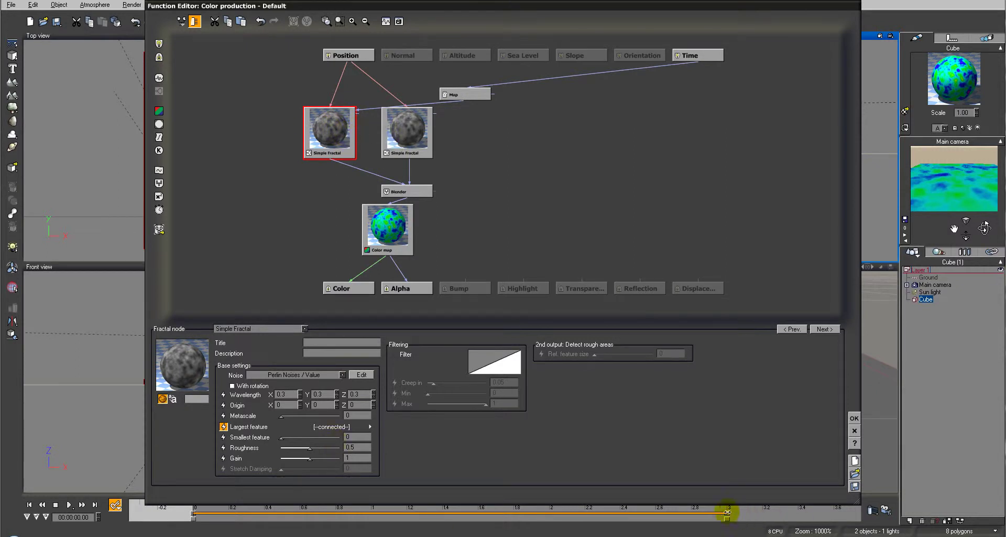
pyautogui.click(458, 512)
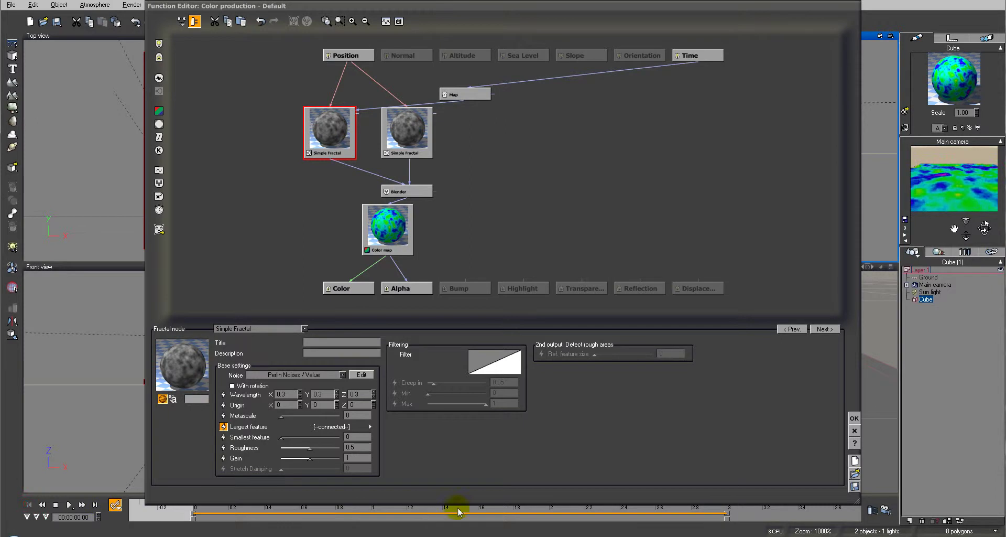
pyautogui.moveTo(461, 502); pyautogui.dragTo(461, 477)
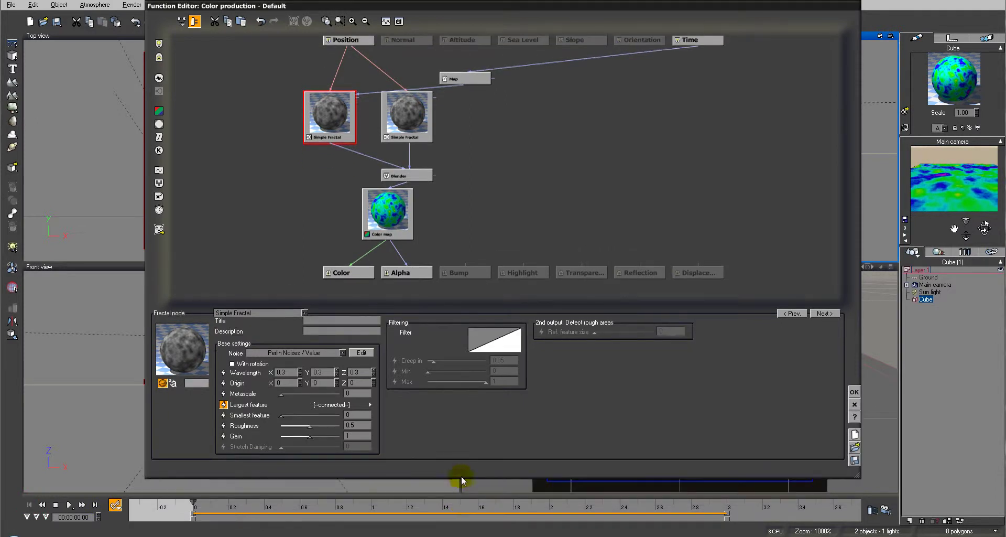
pyautogui.moveTo(192, 504); pyautogui.dragTo(727, 500)
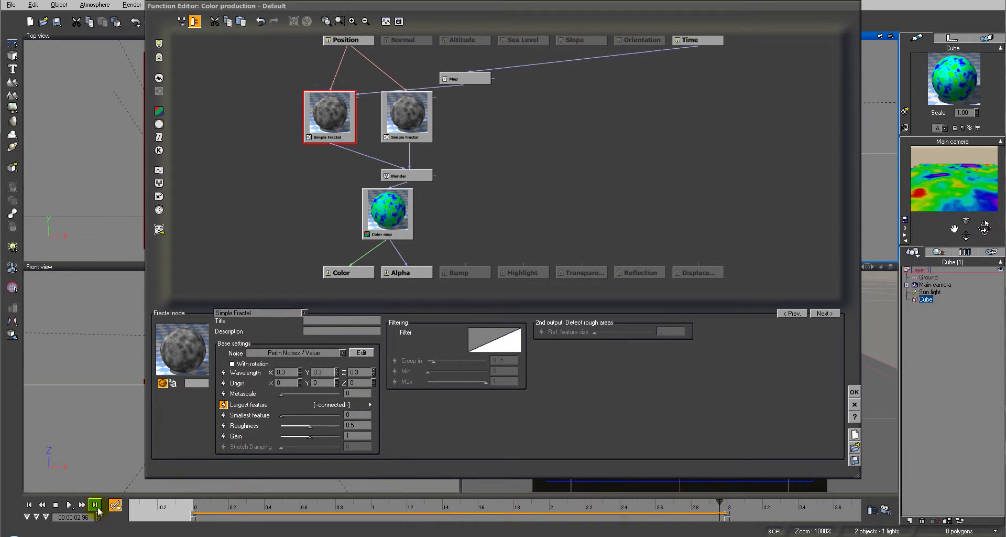
# Examine the Blender's Ratio and both Simple Fractal nodes' settings, returning the timeline to the first frame.
pyautogui.click(415, 176)
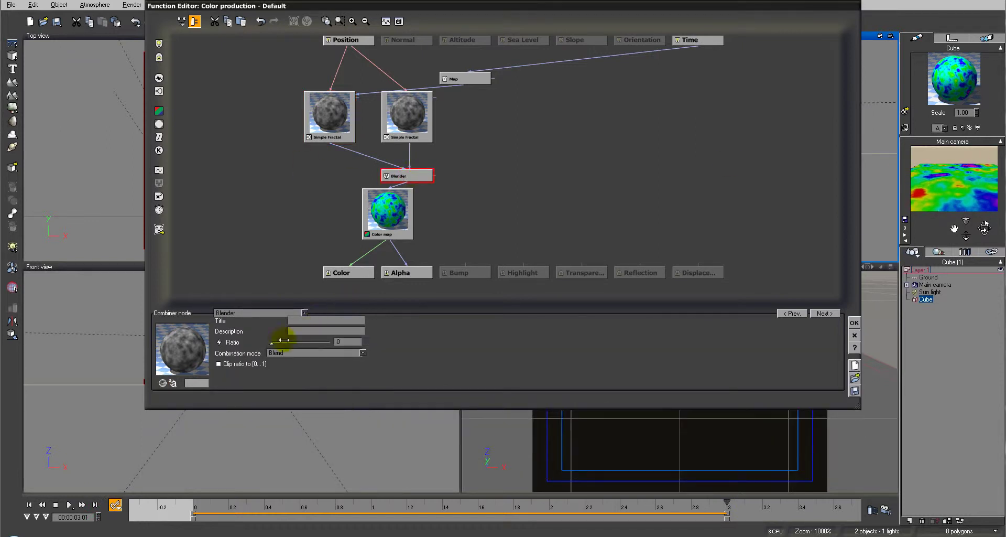
pyautogui.click(403, 113)
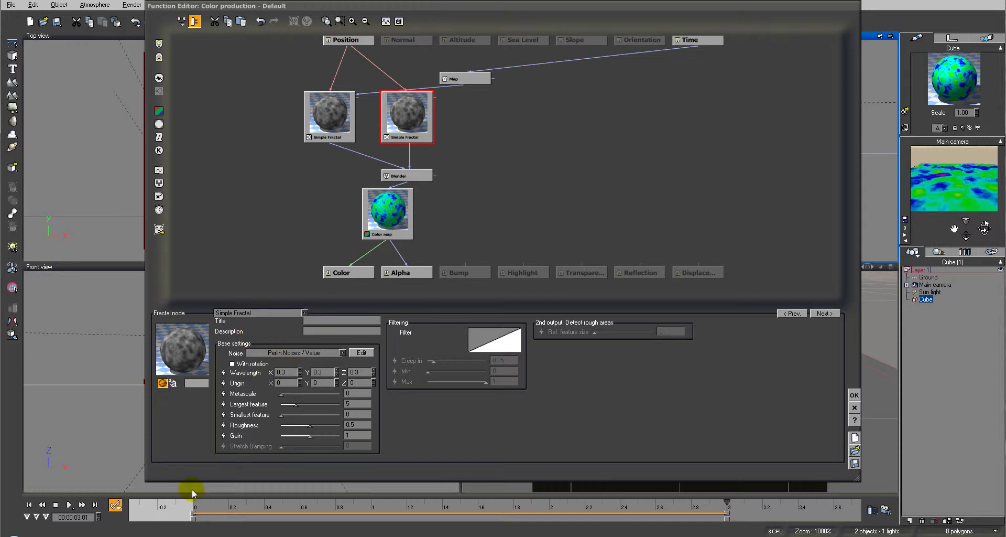
pyautogui.click(29, 504)
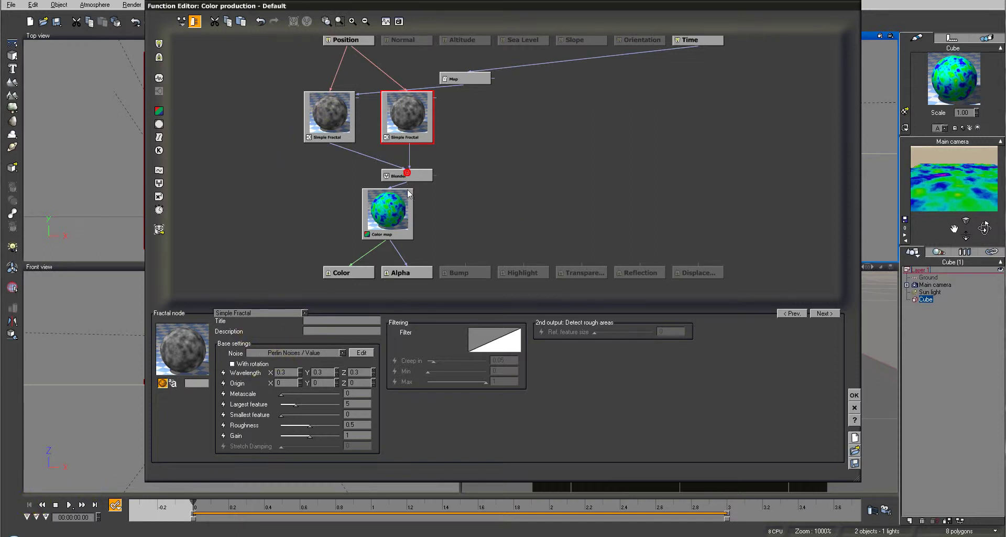
pyautogui.click(408, 176)
pyautogui.moveTo(290, 342); pyautogui.dragTo(327, 345)
pyautogui.click(344, 114)
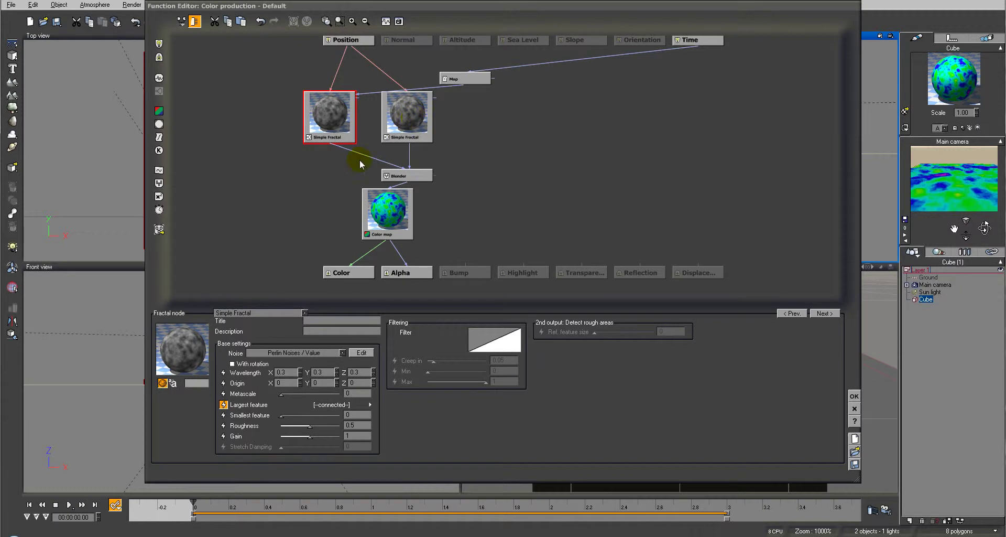
pyautogui.click(416, 178)
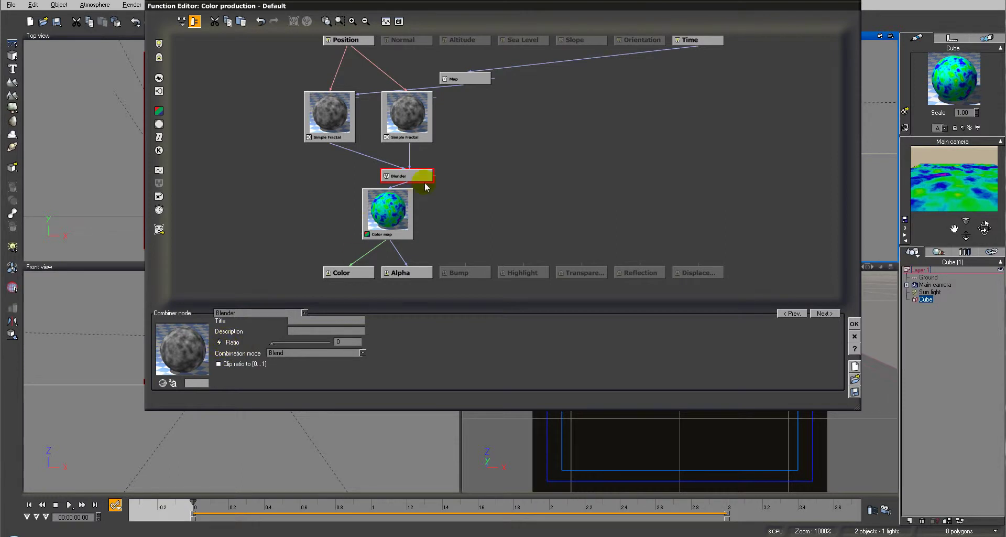
# Connect Time to the Blender's Ratio, and insert a Map node into that connection, placed well clear of the fractals.
pyautogui.moveTo(435, 176); pyautogui.dragTo(699, 43)
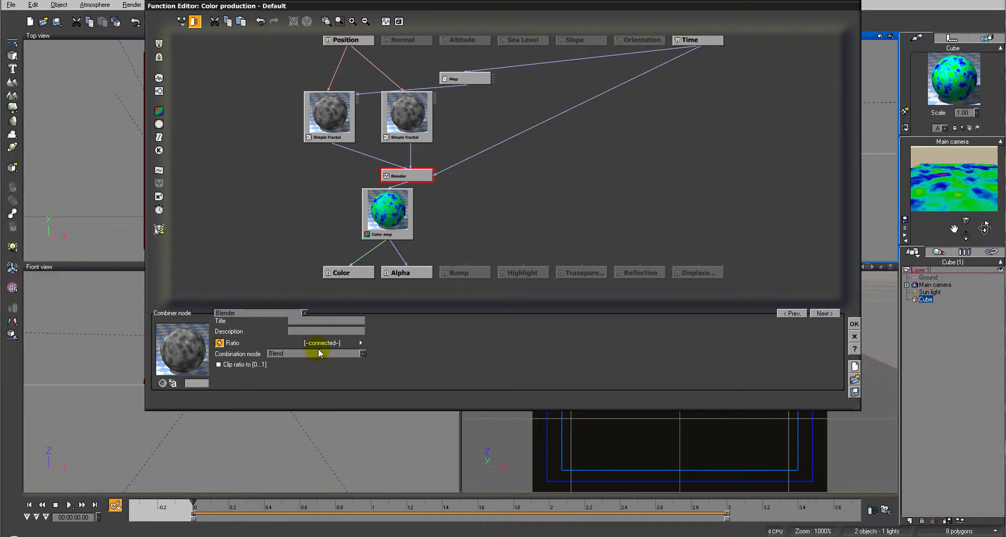
pyautogui.click(523, 130)
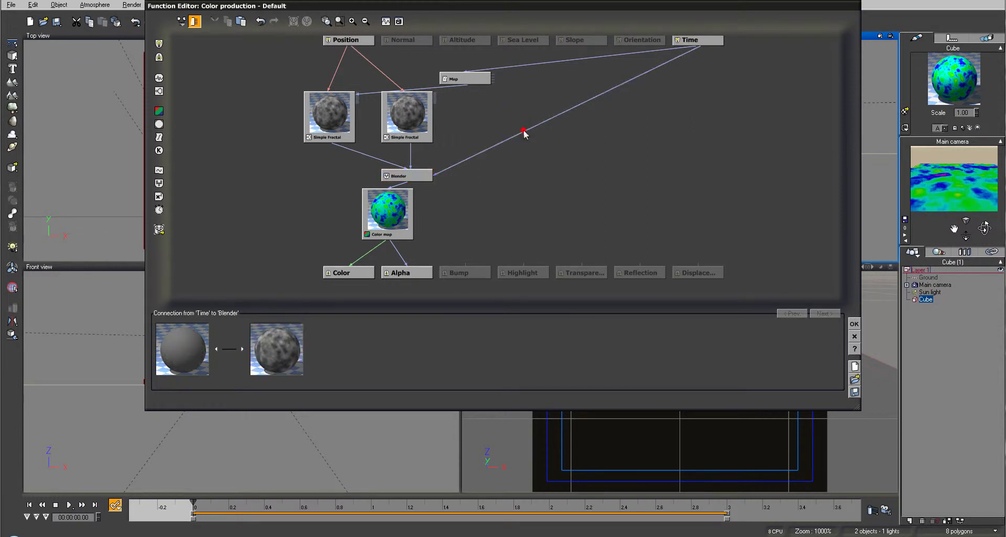
pyautogui.click(159, 137)
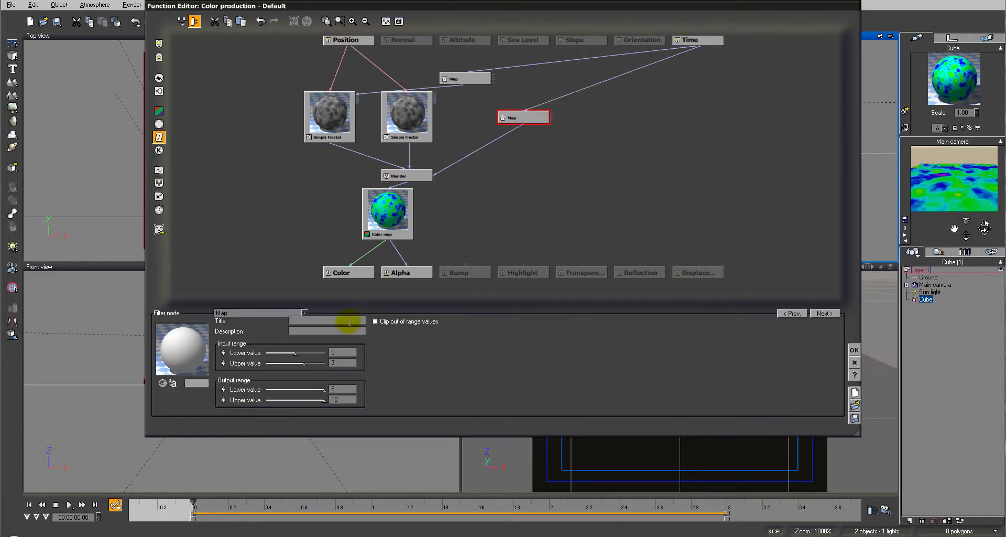
pyautogui.moveTo(527, 124); pyautogui.dragTo(589, 204)
# Set the output range of the Map node driving the Blender's Ratio from 0 to 1.
pyautogui.click(334, 352)
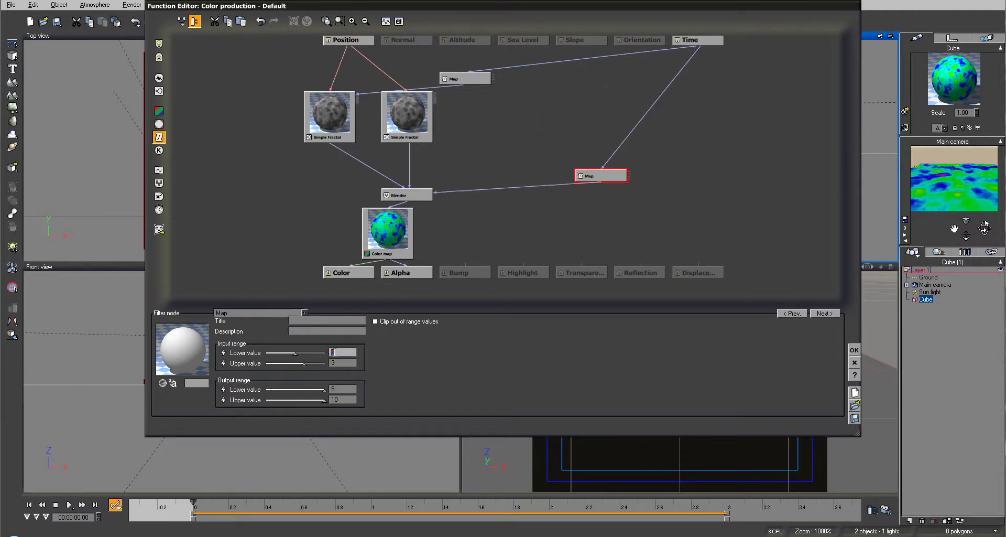
pyautogui.click(345, 384)
pyautogui.write('0')
pyautogui.click(345, 399)
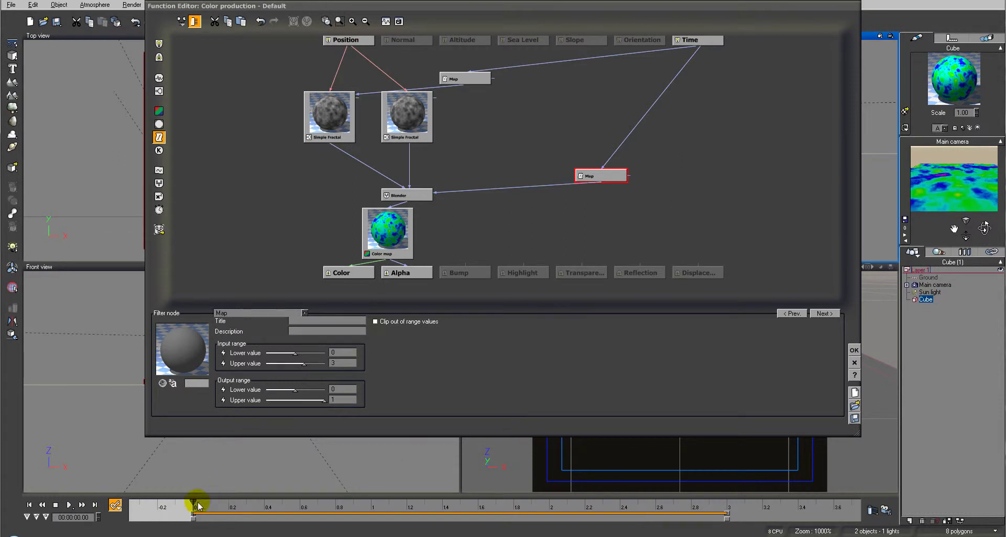
# Scrub the timeline from the start to the end to preview the time-driven blend, and return to the first frame.
pyautogui.moveTo(193, 502); pyautogui.dragTo(231, 502)
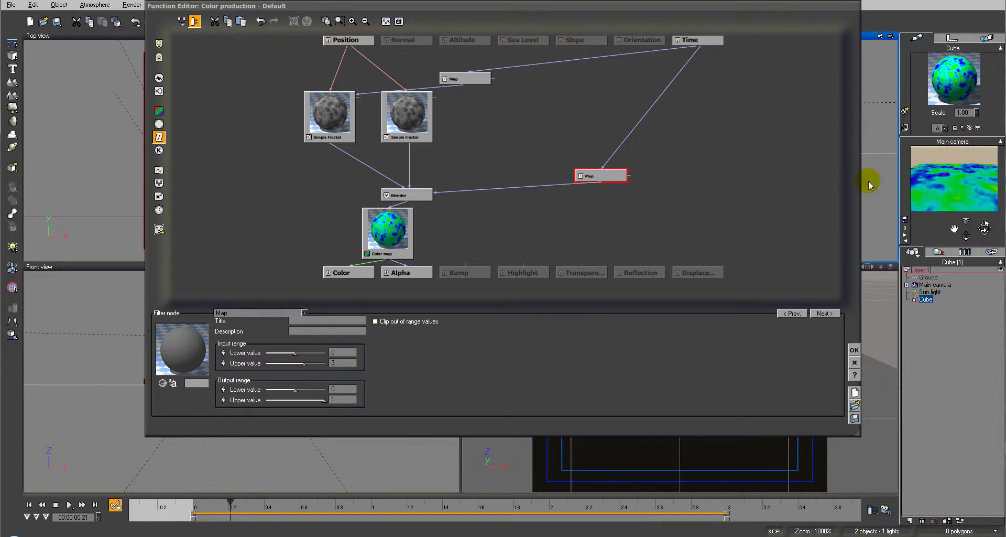
pyautogui.moveTo(230, 502); pyautogui.dragTo(277, 504)
pyautogui.click(417, 502)
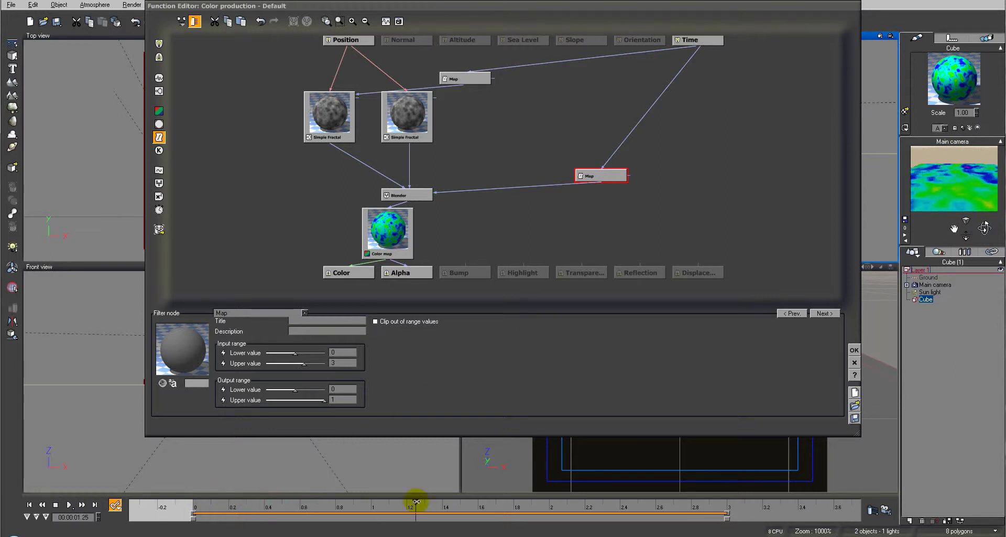
pyautogui.moveTo(417, 502); pyautogui.dragTo(720, 501)
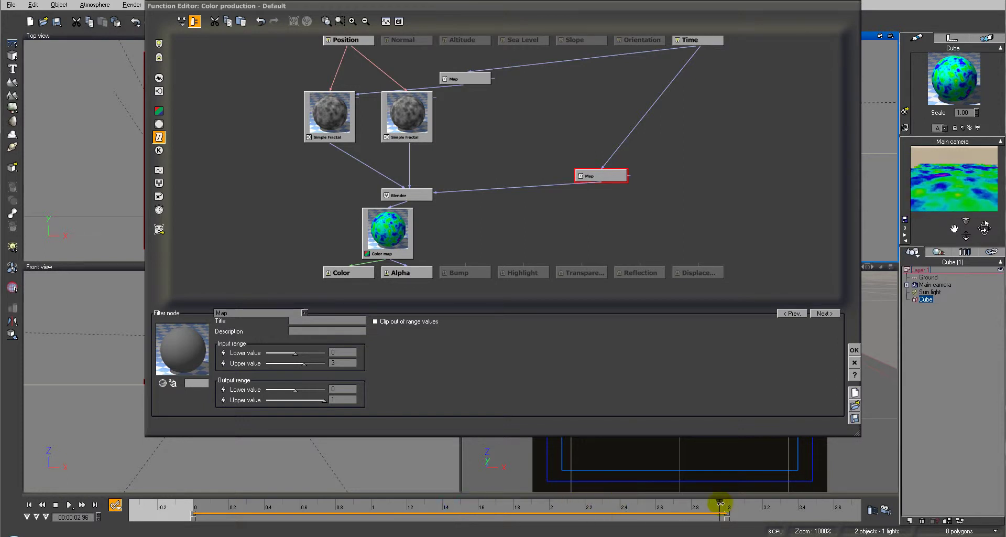
pyautogui.click(95, 504)
pyautogui.click(847, 465)
pyautogui.click(911, 198)
pyautogui.click(911, 179)
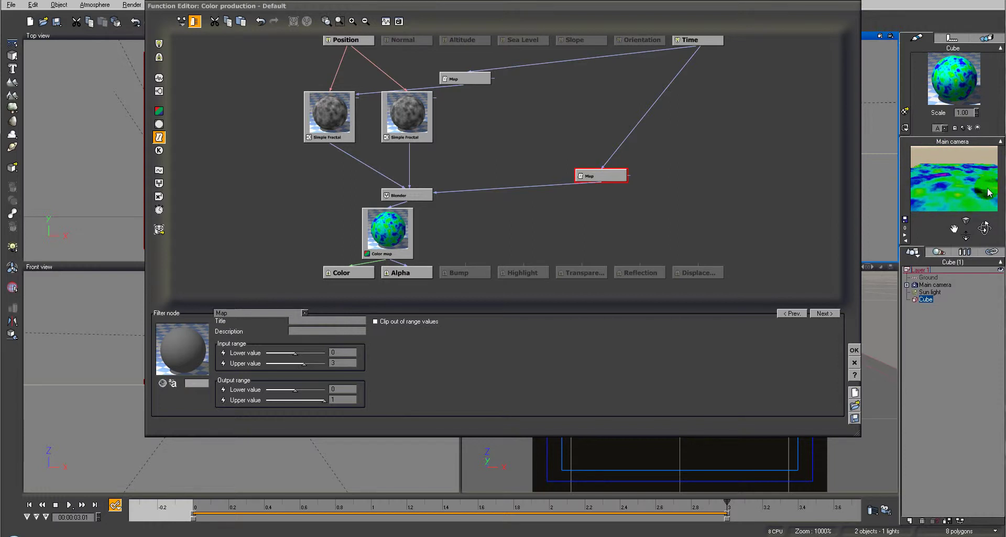
pyautogui.click(30, 505)
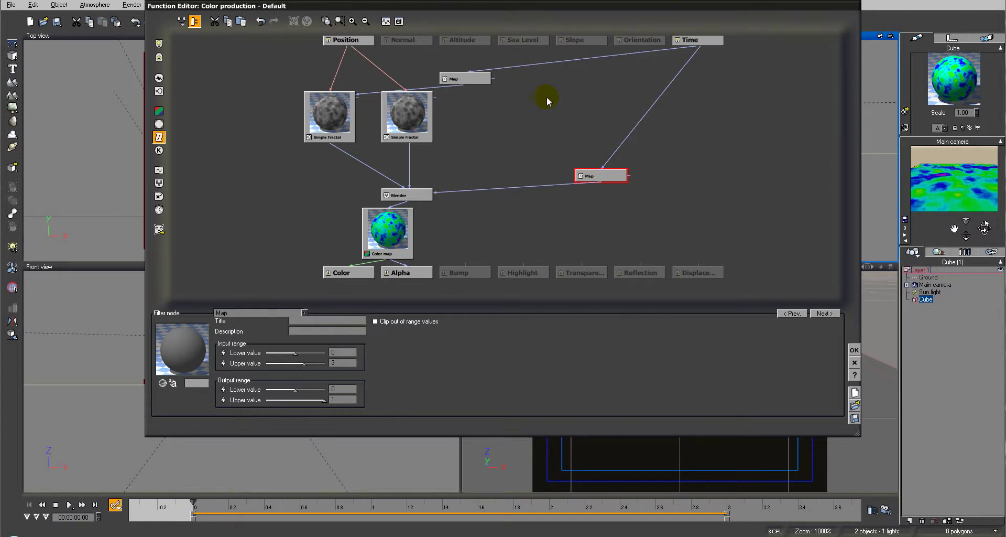
# Move the second Simple Fractal farther from the first one, and review the settings of both fractals.
pyautogui.moveTo(414, 120); pyautogui.dragTo(491, 121)
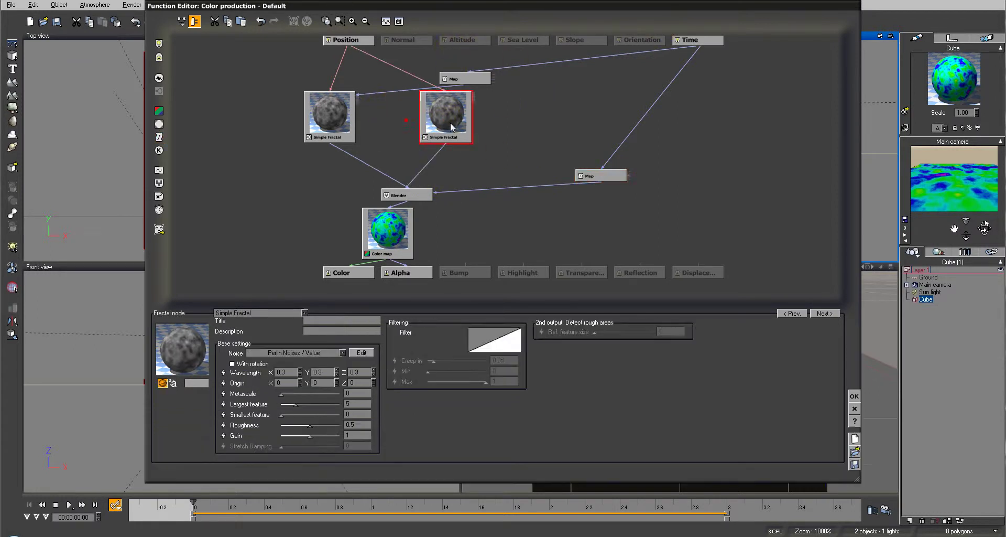
pyautogui.click(322, 116)
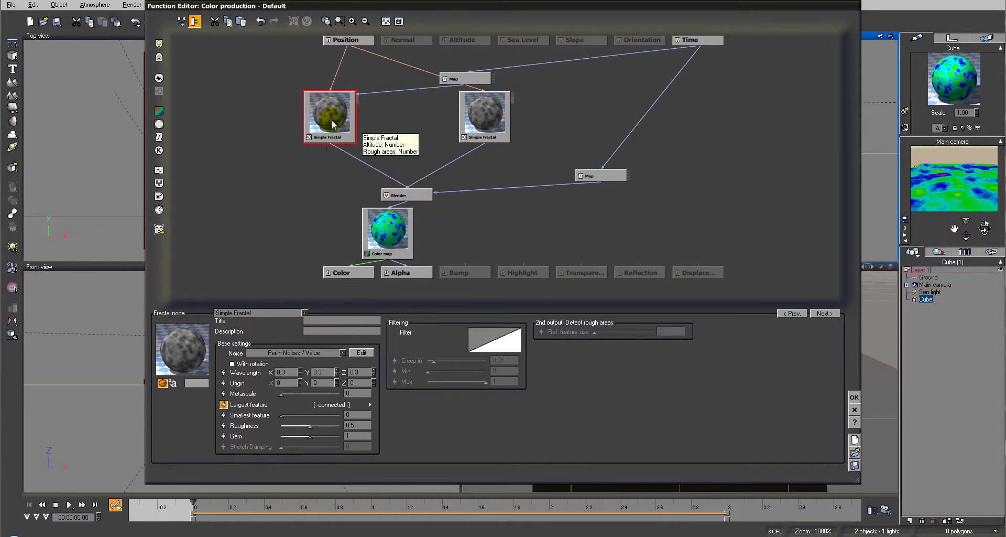
pyautogui.click(477, 116)
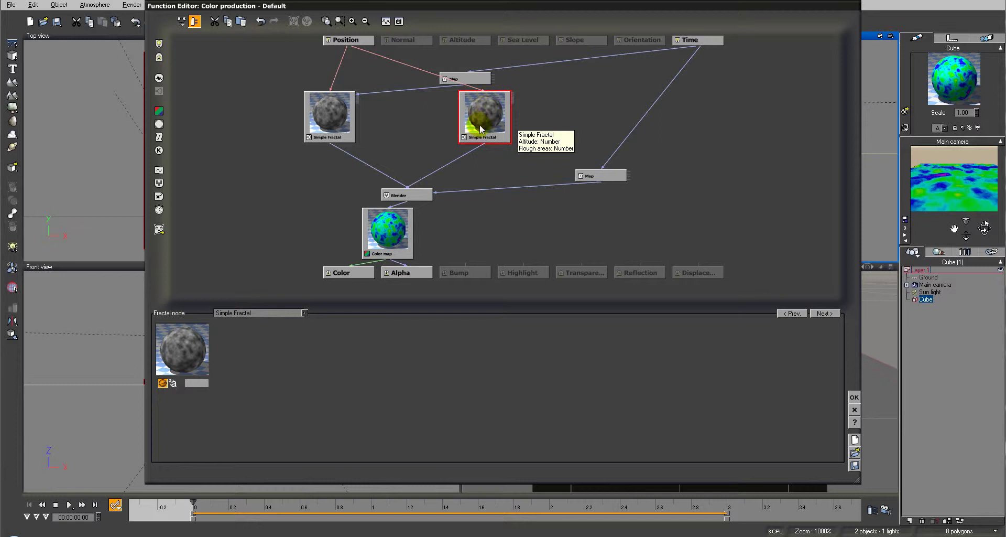
# Move the first fractal's Map node between the two Simple Fractals, and review the settings of the Blender and both Map nodes.
pyautogui.click(422, 194)
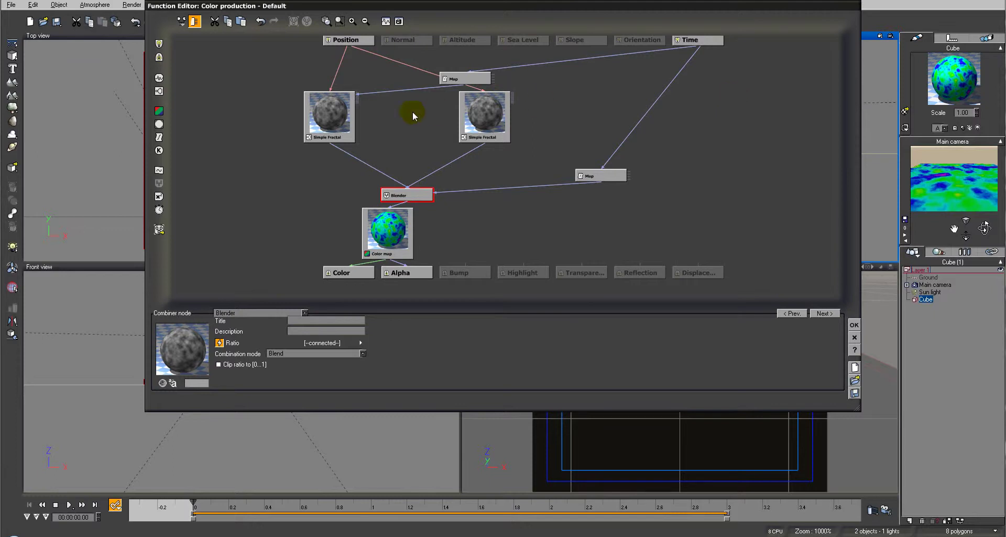
pyautogui.moveTo(459, 82); pyautogui.dragTo(419, 84)
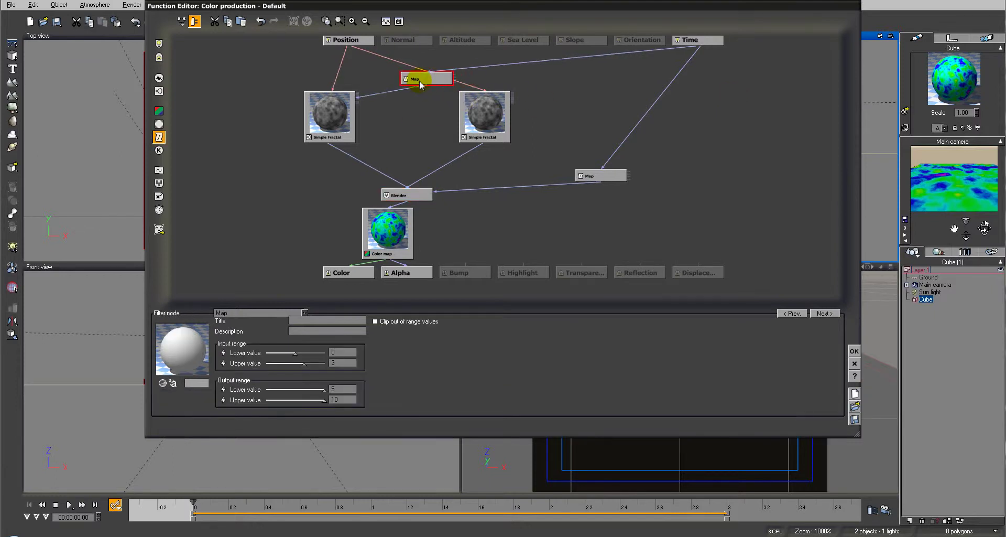
pyautogui.click(608, 177)
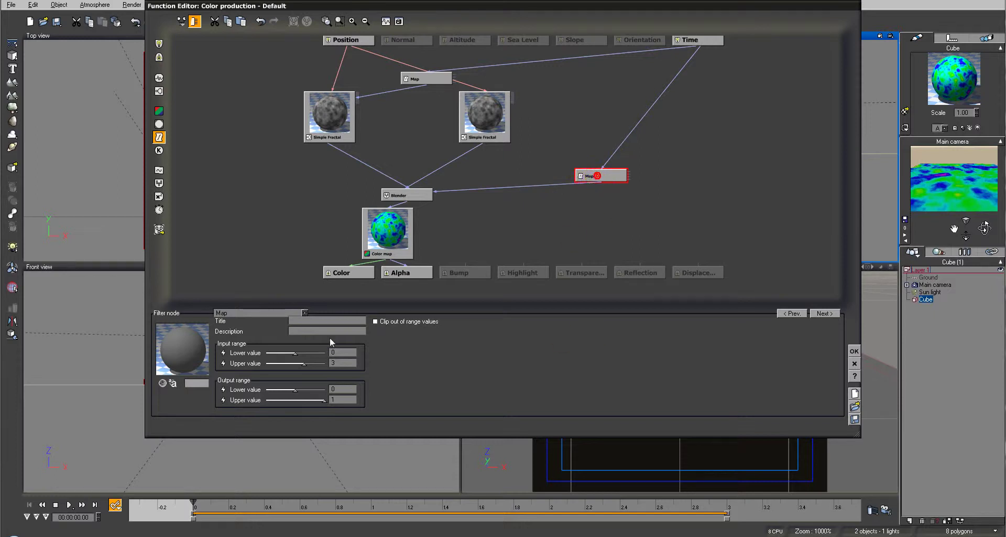
pyautogui.click(341, 363)
# Scrub the timeline to about 1.63 s and on to about 2.88 s to preview the blend between the fractals.
pyautogui.click(481, 500)
pyautogui.moveTo(481, 502)
pyautogui.mouseDown()
pyautogui.moveTo(460, 511)
pyautogui.moveTo(198, 511)
pyautogui.moveTo(489, 507)
pyautogui.moveTo(477, 507)
pyautogui.mouseUp()
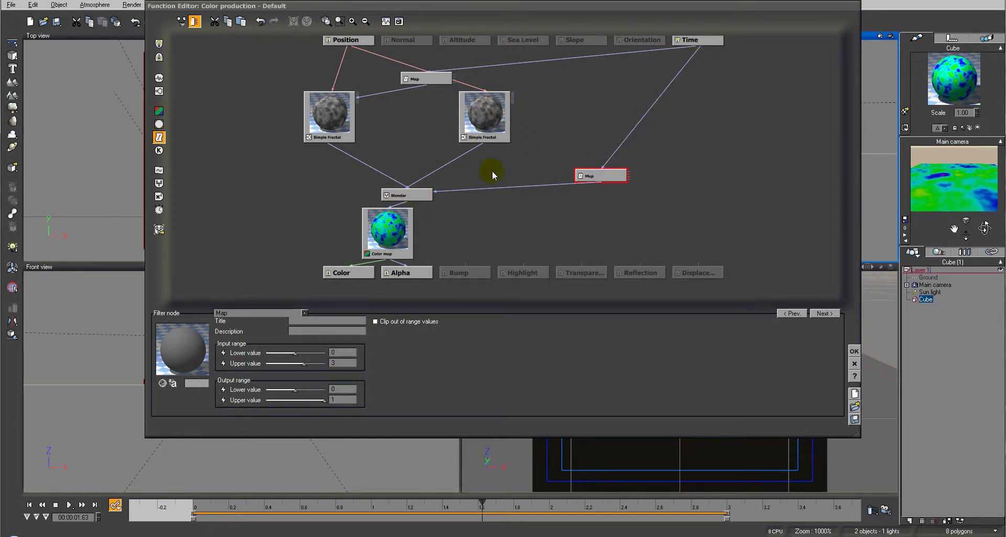
pyautogui.moveTo(479, 503); pyautogui.dragTo(705, 502)
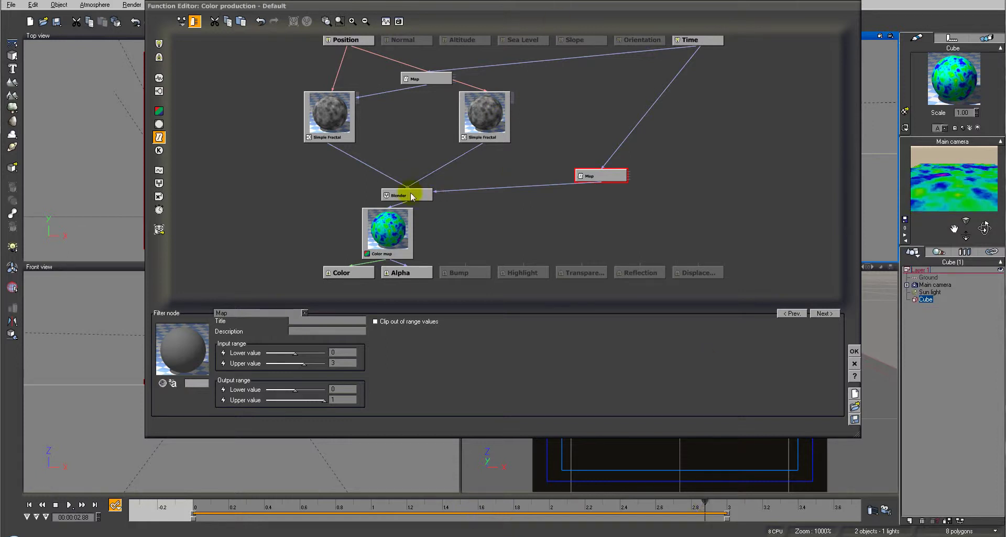
# Try an output range lower value of -1 on the Map node driving the Blender's Ratio, and scrub back to about 2.34 s.
pyautogui.click(341, 389)
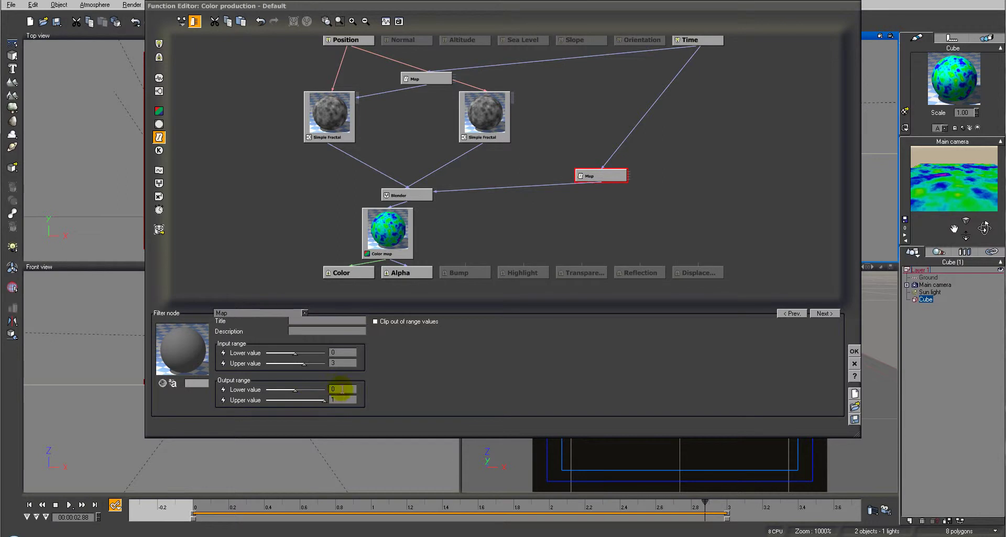
pyautogui.write('-')
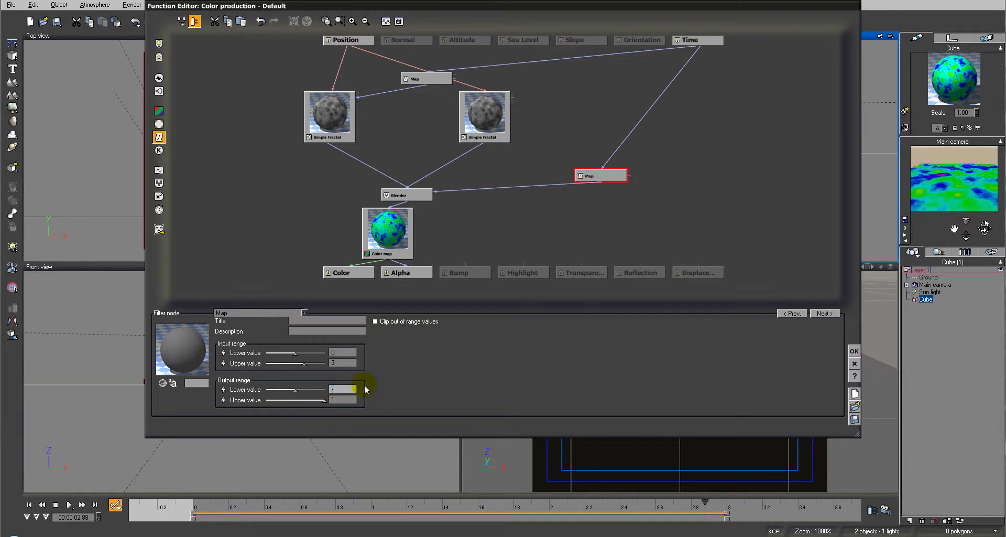
pyautogui.write('1')
pyautogui.press('Return')
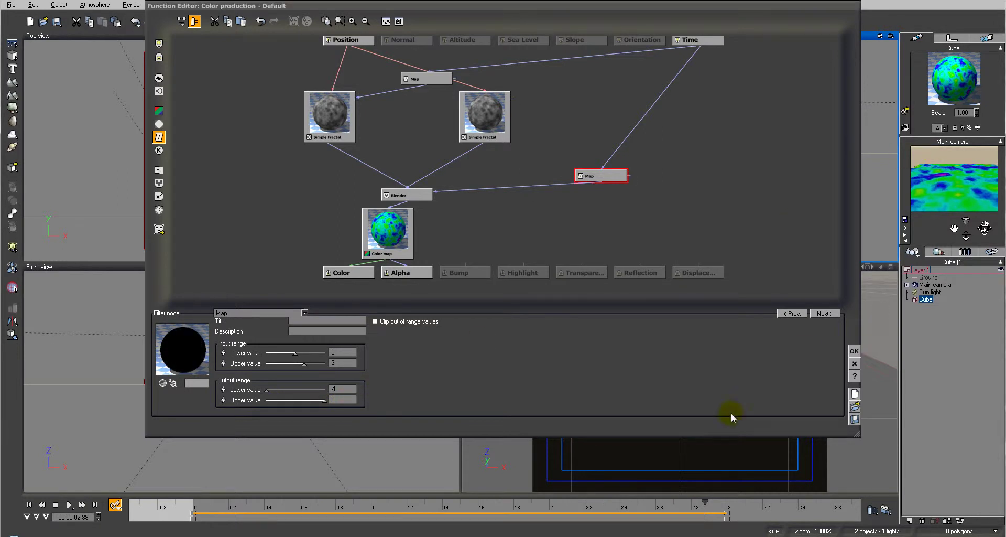
pyautogui.moveTo(706, 504); pyautogui.dragTo(652, 503)
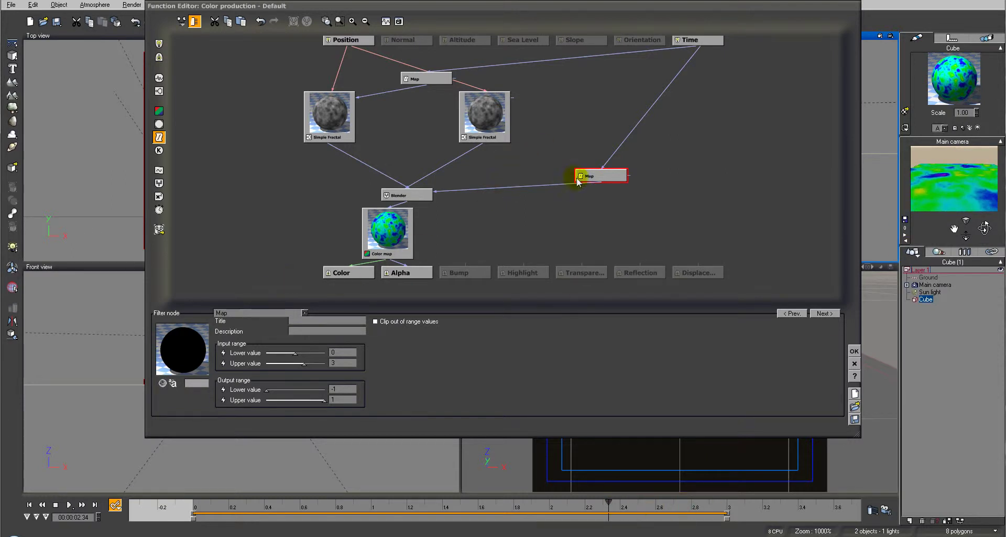
# Set the output range's lower value back to 0 on the Map node driving the Blender's Ratio.
pyautogui.click(351, 389)
pyautogui.write('0')
pyautogui.press('Return')
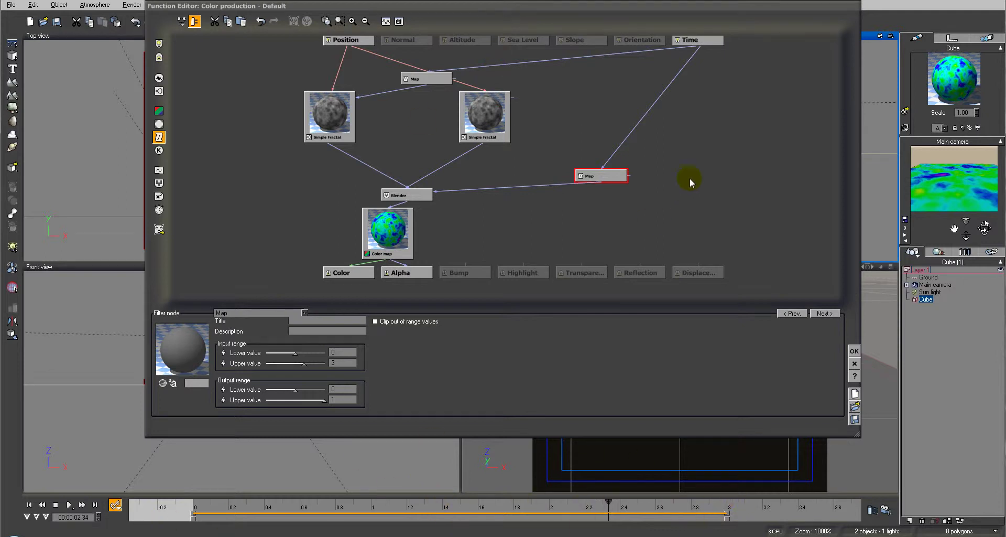
# Change the first Simple Fractal into an Open Ocean node and move it slightly lower in the graph.
pyautogui.click(690, 117)
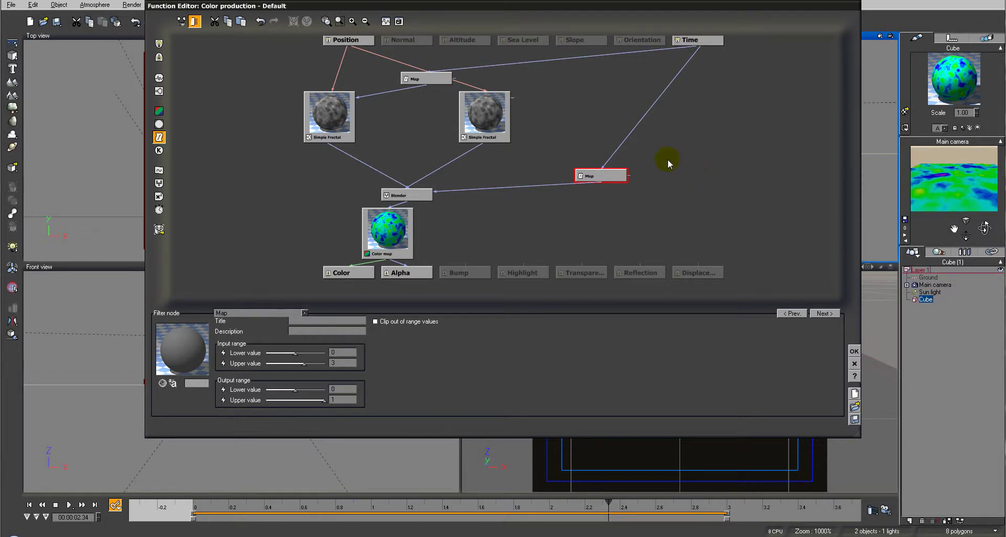
pyautogui.click(329, 108)
pyautogui.click(246, 123)
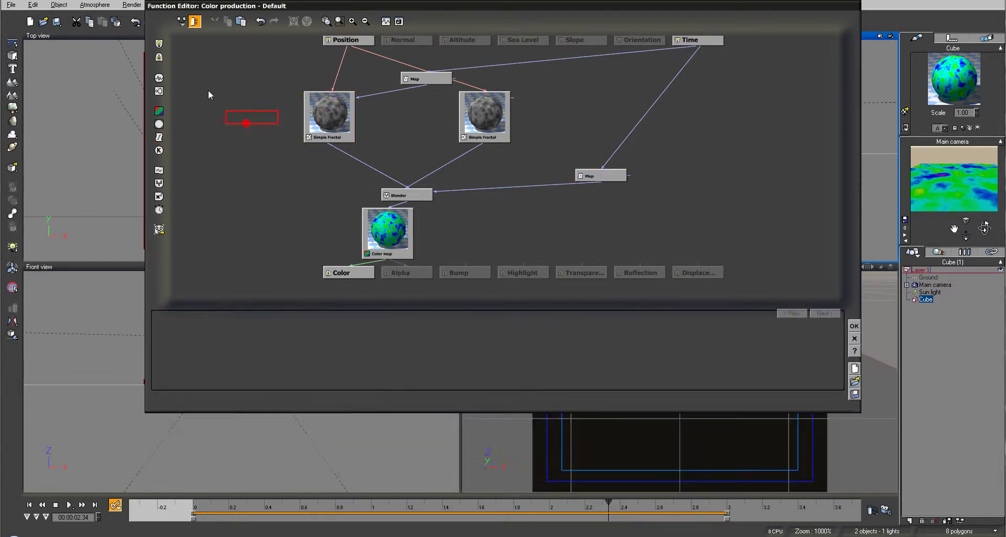
pyautogui.click(334, 112)
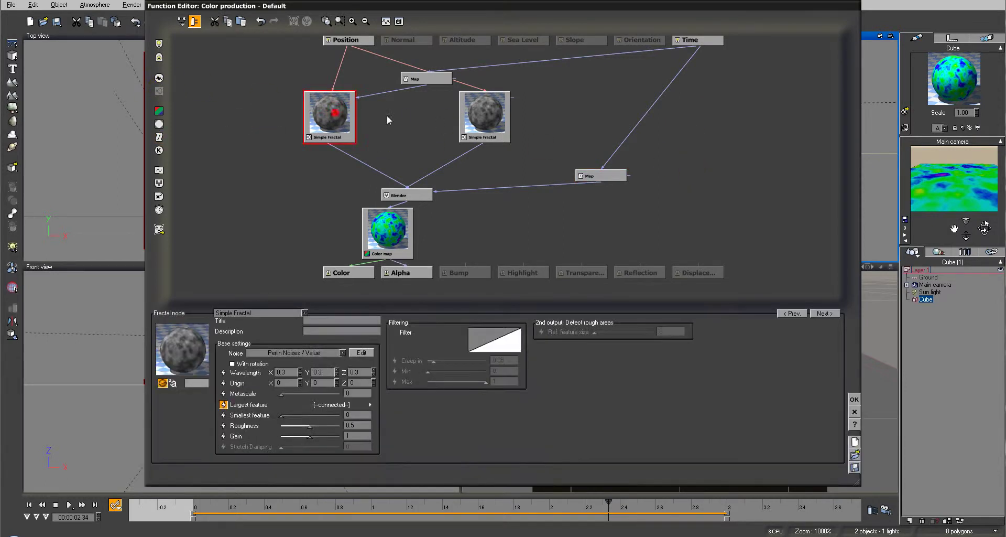
pyautogui.click(408, 91)
pyautogui.click(343, 104)
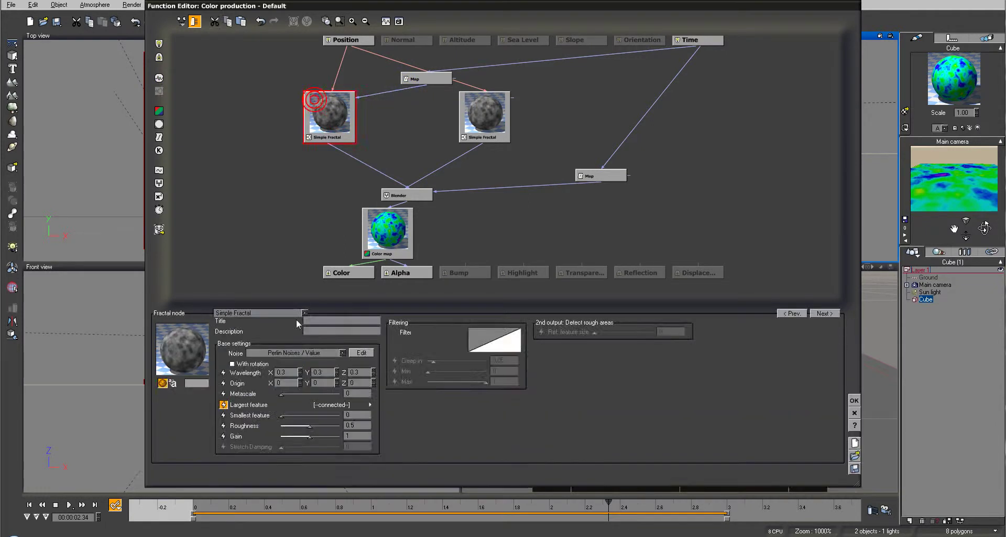
pyautogui.click(292, 313)
pyautogui.click(264, 323)
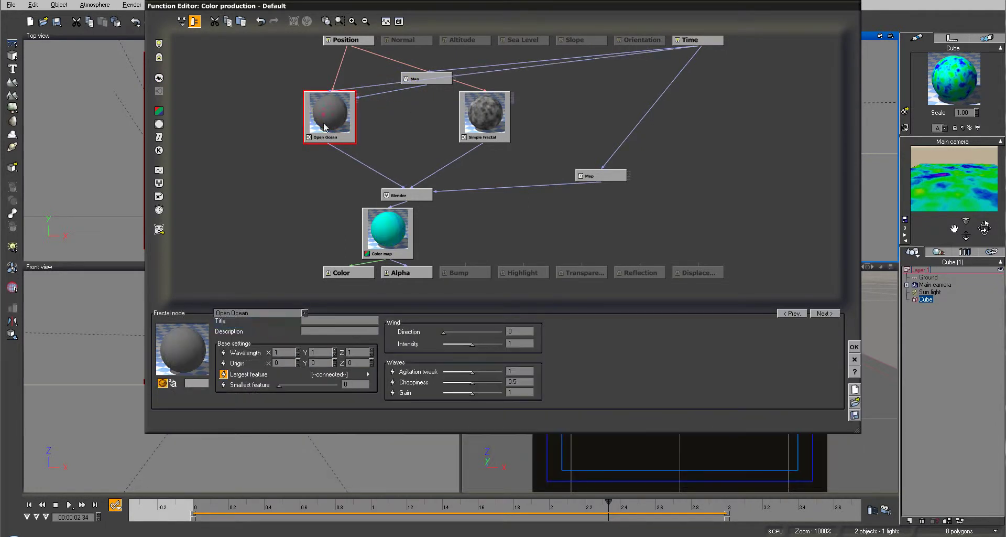
pyautogui.moveTo(325, 119); pyautogui.dragTo(325, 138)
# Delete the Map node feeding the Open Ocean's Largest feature, and select the Open Ocean node.
pyautogui.click(419, 79)
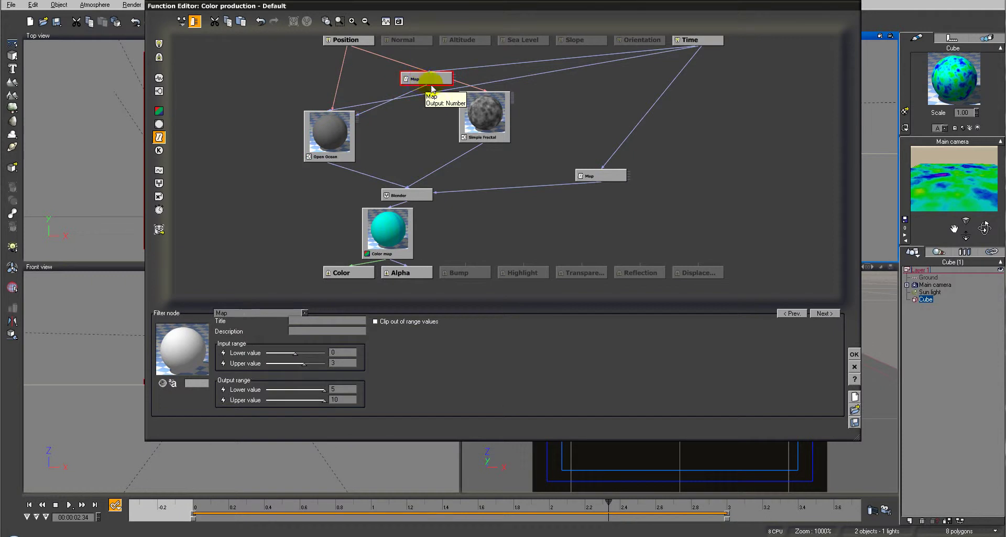
pyautogui.click(381, 111)
pyautogui.click(482, 83)
pyautogui.click(483, 83)
pyautogui.click(483, 70)
pyautogui.click(348, 131)
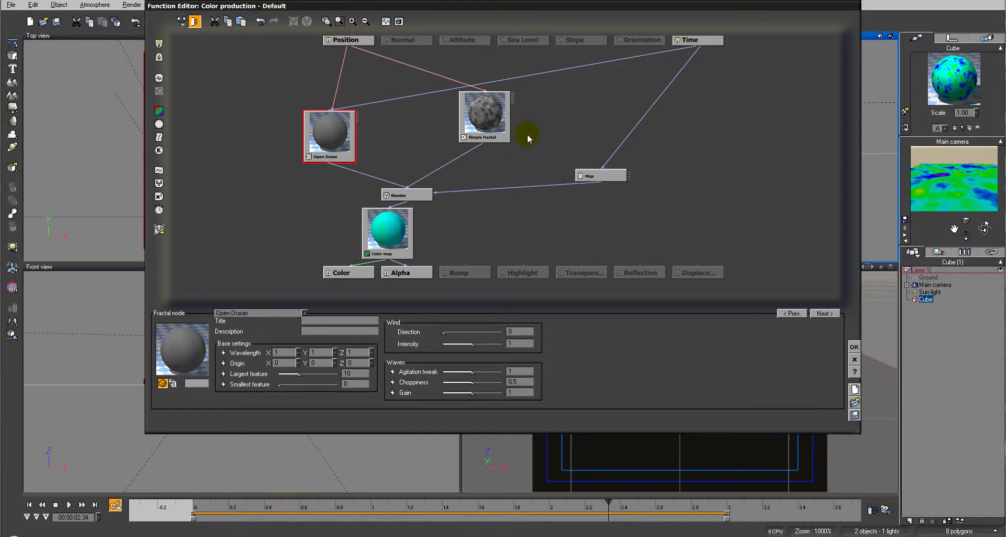
# Replace the second Simple Fractal with another Open Ocean node connected to the Blender, placed level with the first Open Ocean.
pyautogui.click(539, 120)
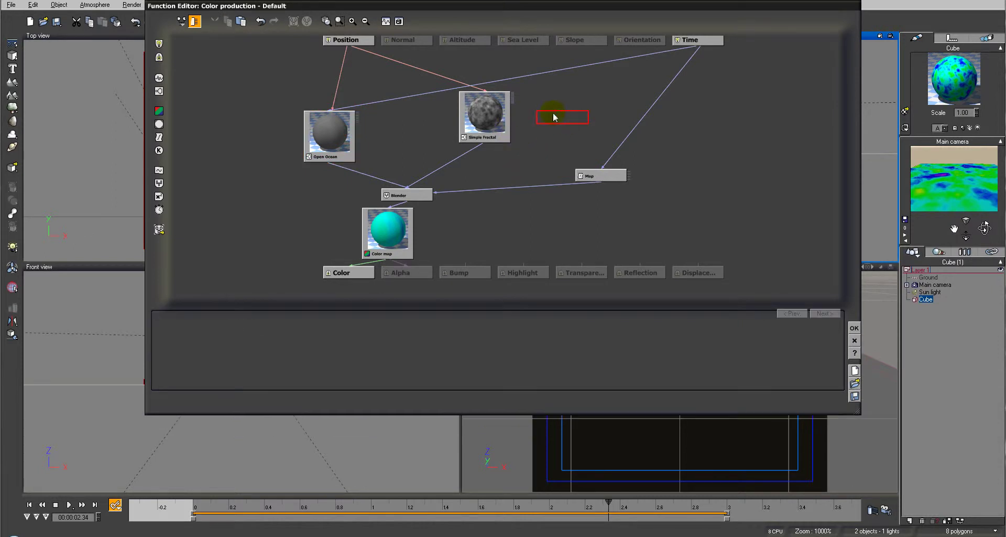
pyautogui.click(555, 118)
pyautogui.click(484, 112)
pyautogui.press('Delete')
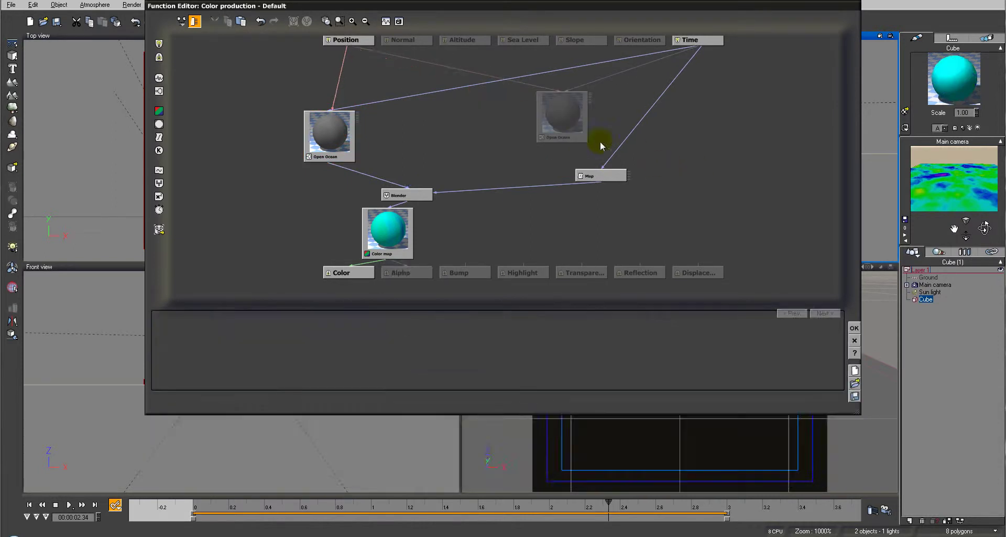
pyautogui.click(405, 185)
pyautogui.moveTo(407, 186); pyautogui.dragTo(484, 149)
pyautogui.click(480, 120)
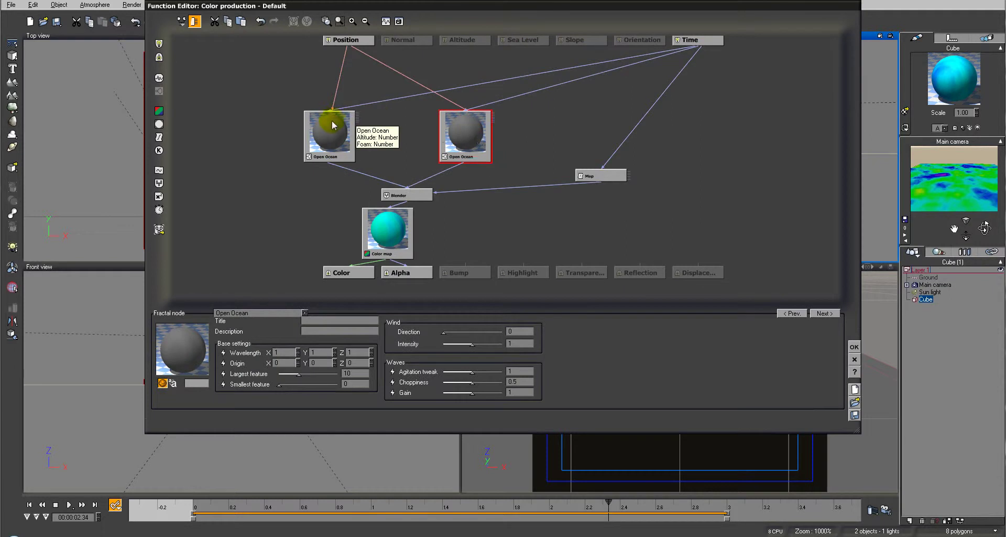
# Disconnect Time from the second Open Ocean node, and move the first Open Ocean node closer to it.
pyautogui.moveTo(623, 68); pyautogui.dragTo(777, 179)
pyautogui.click(458, 133)
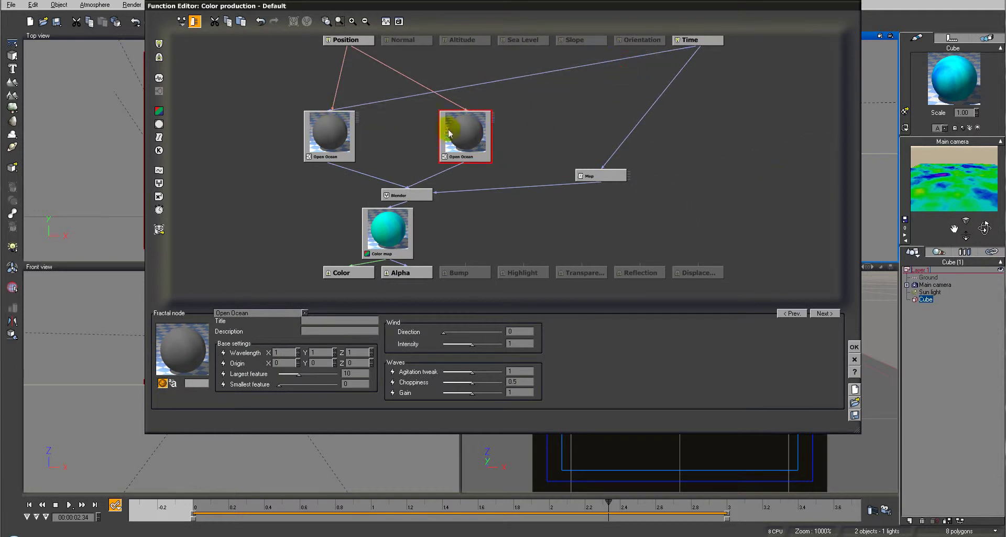
pyautogui.moveTo(326, 124); pyautogui.dragTo(346, 123)
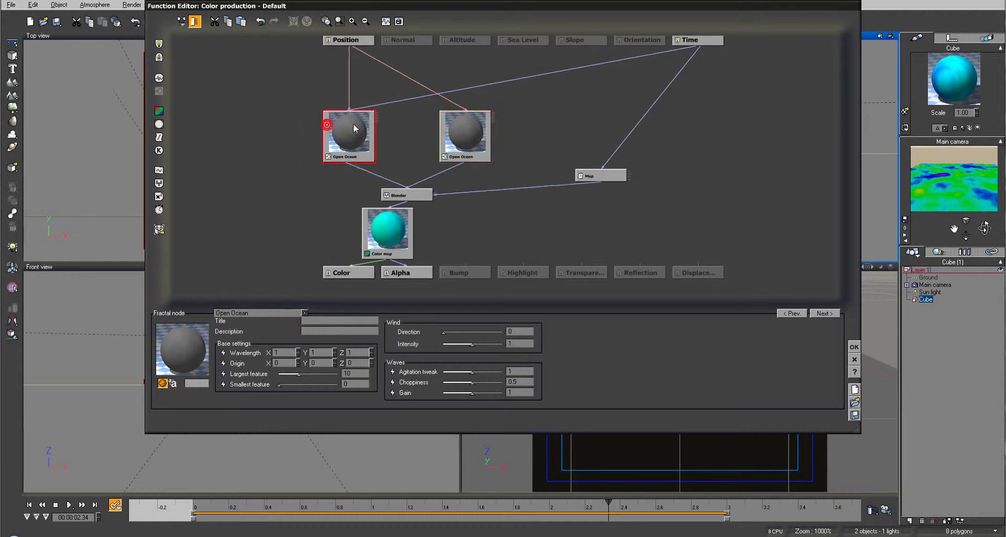
pyautogui.click(688, 42)
pyautogui.click(460, 138)
# Add a Constant Number node with value 0 and connect it to the second Open Ocean's time input.
pyautogui.click(561, 81)
pyautogui.click(160, 151)
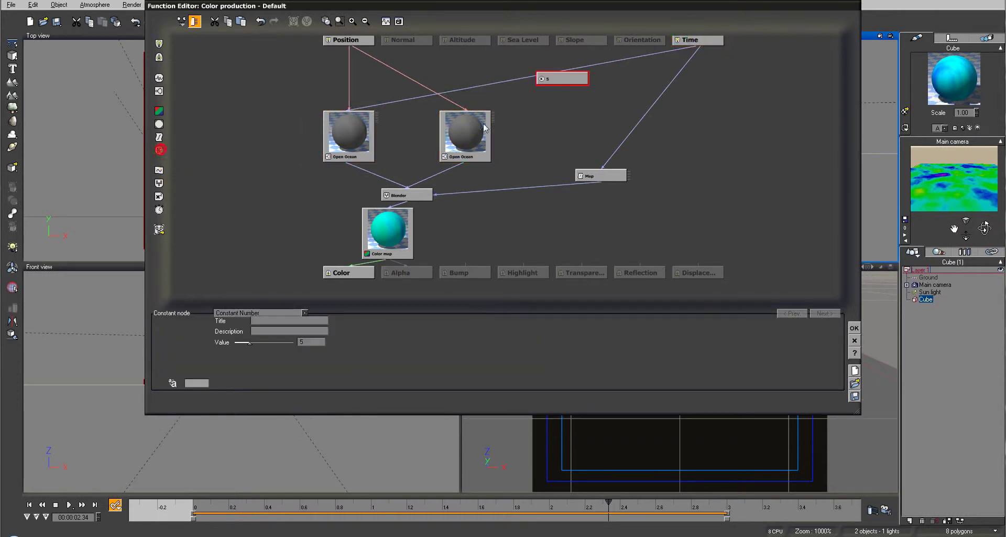
pyautogui.click(267, 314)
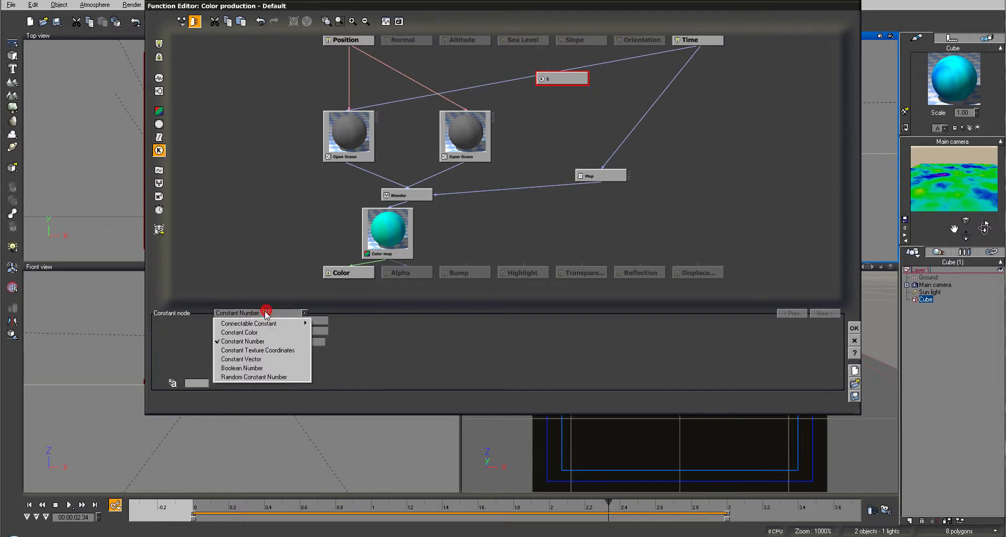
pyautogui.click(280, 341)
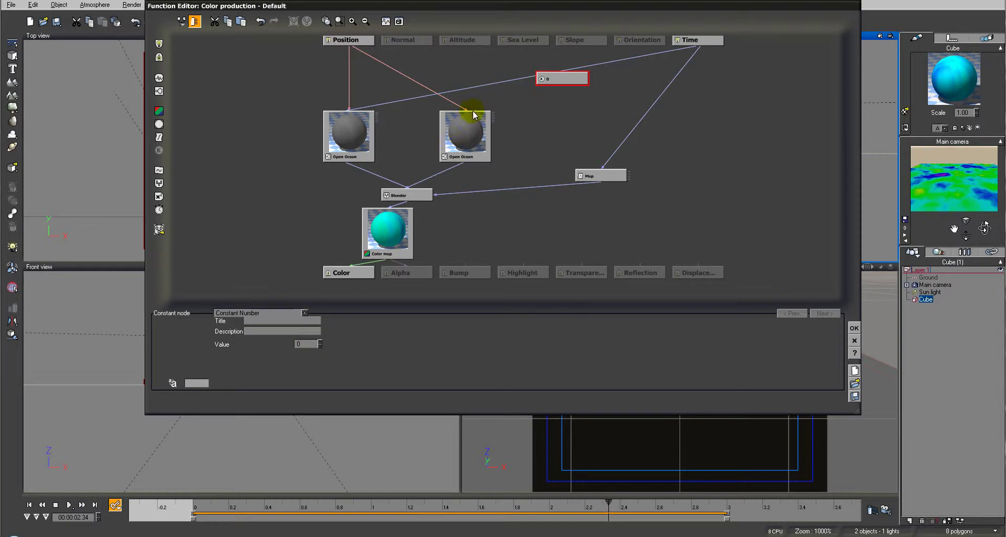
pyautogui.moveTo(464, 109); pyautogui.dragTo(579, 90)
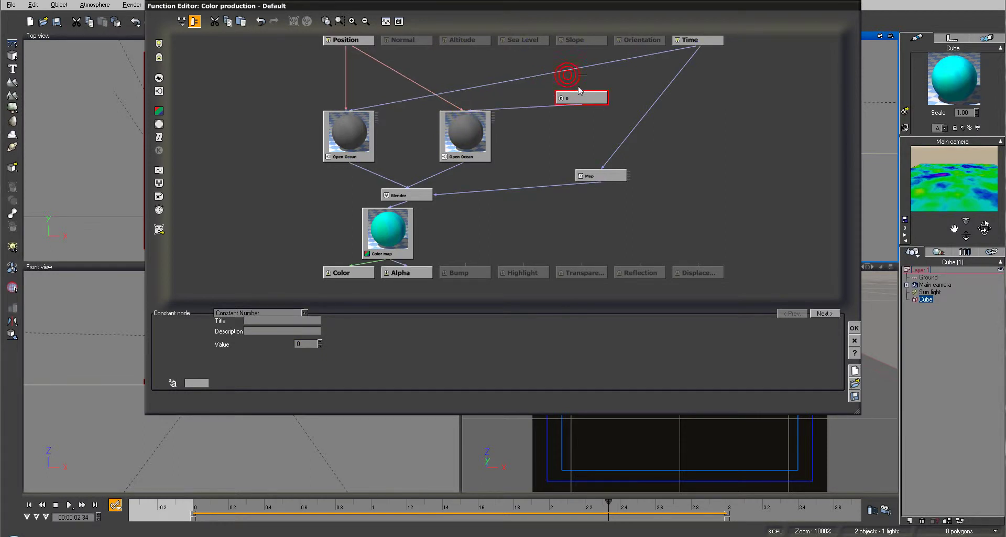
# Review the Time input and compare the settings of the two Open Ocean nodes.
pyautogui.click(697, 40)
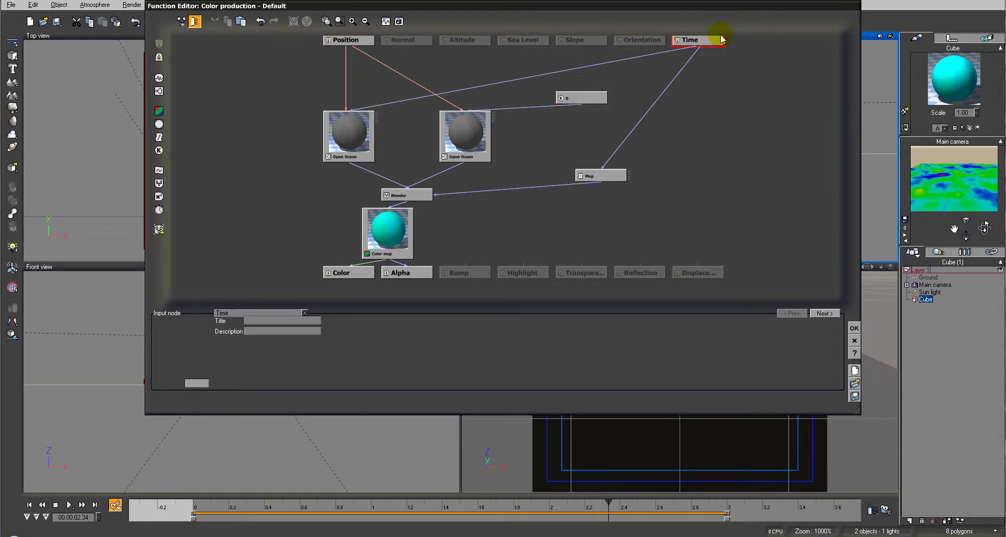
pyautogui.click(352, 146)
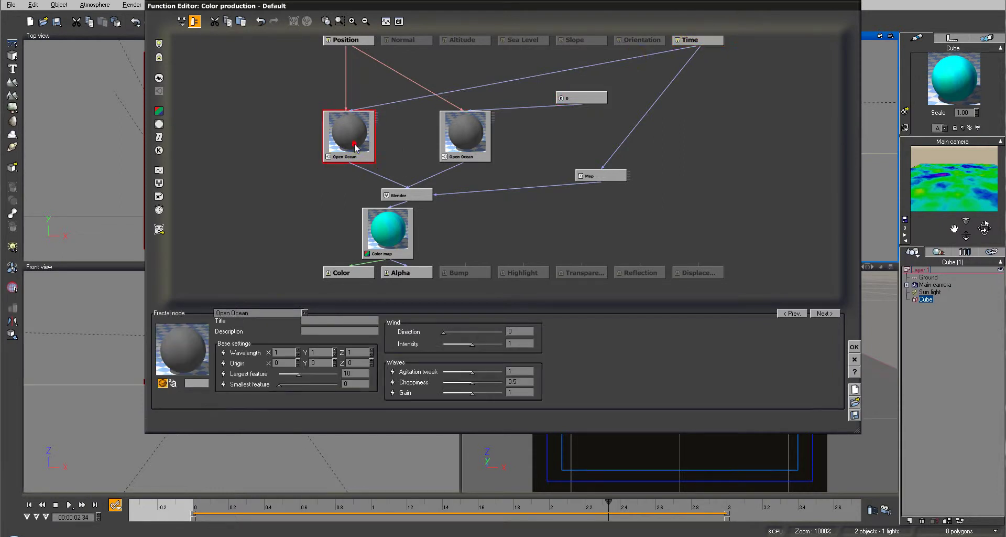
pyautogui.click(465, 132)
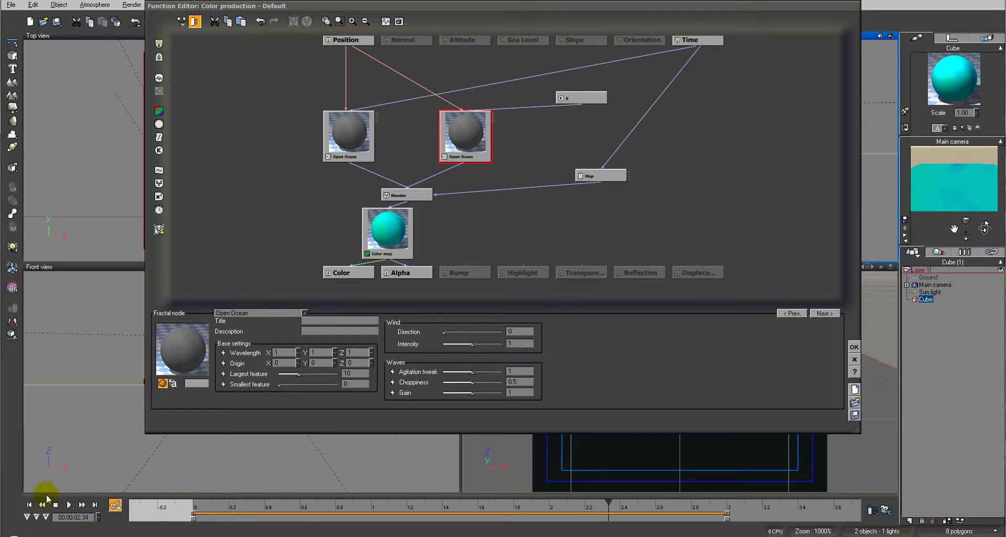
# Scrub the timeline from the start to about 1.96 s to preview the ocean animation, and return to the first frame.
pyautogui.click(29, 504)
pyautogui.click(100, 508)
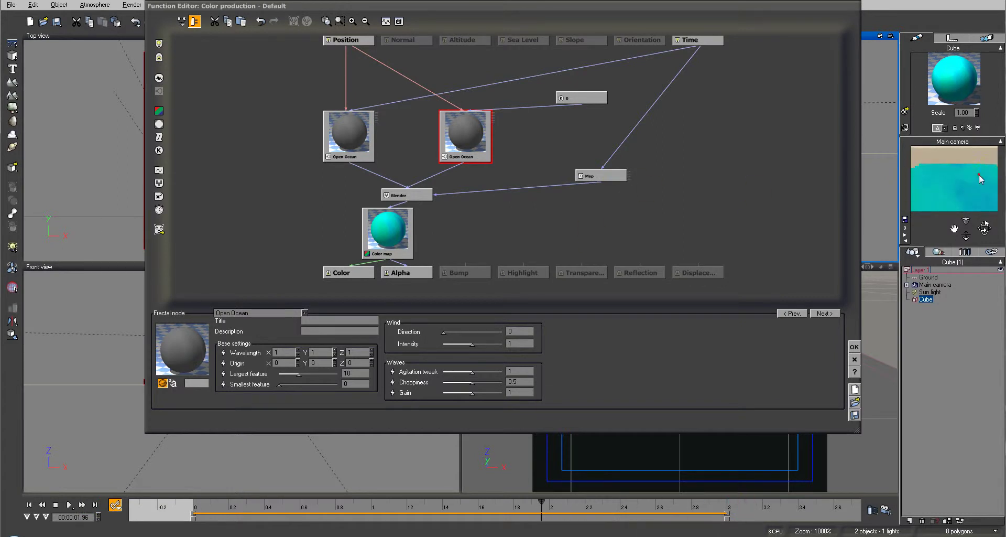
pyautogui.click(540, 505)
pyautogui.click(28, 504)
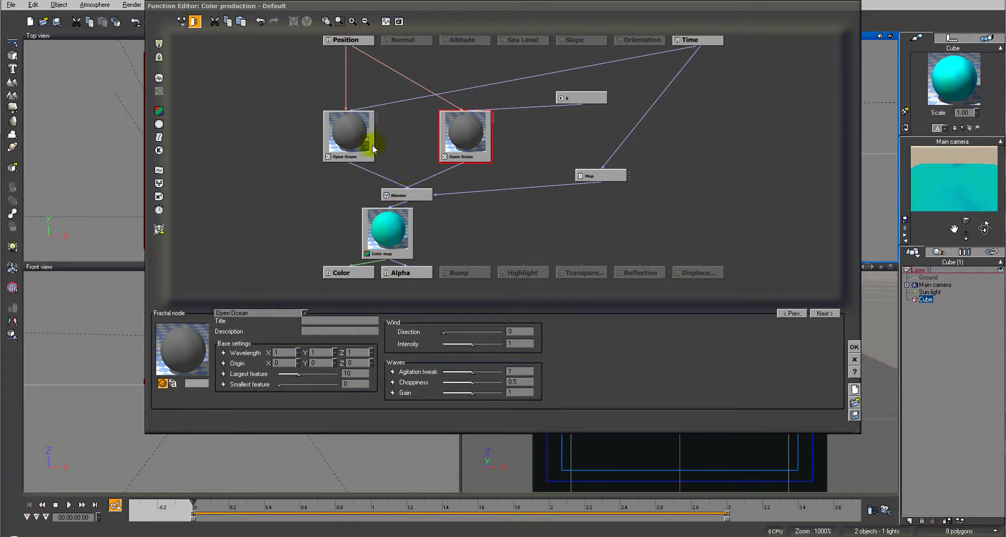
# Add a spare Constant Number node beside the second Open Ocean, and connect a 0.5 constant to the first Open Ocean's Choppiness.
pyautogui.click(359, 136)
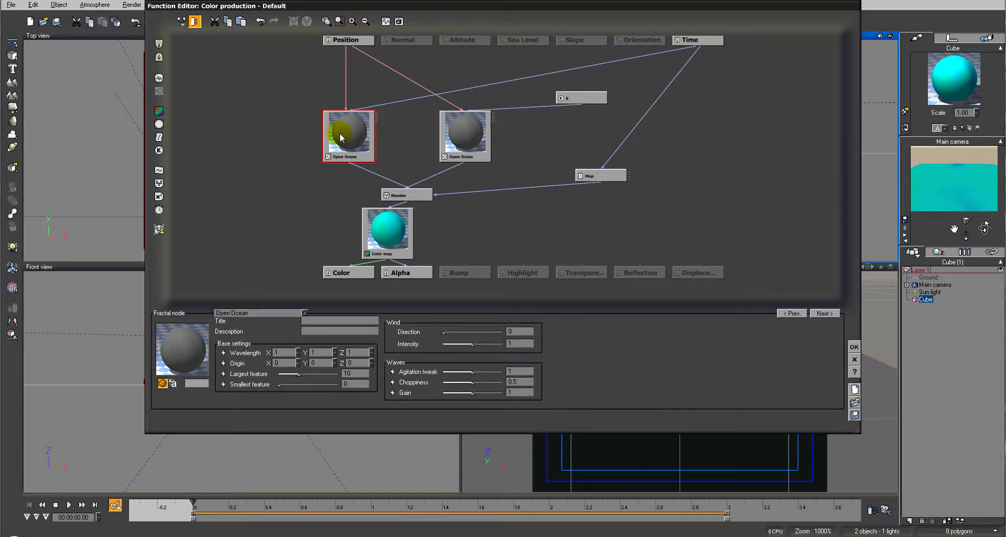
pyautogui.click(539, 122)
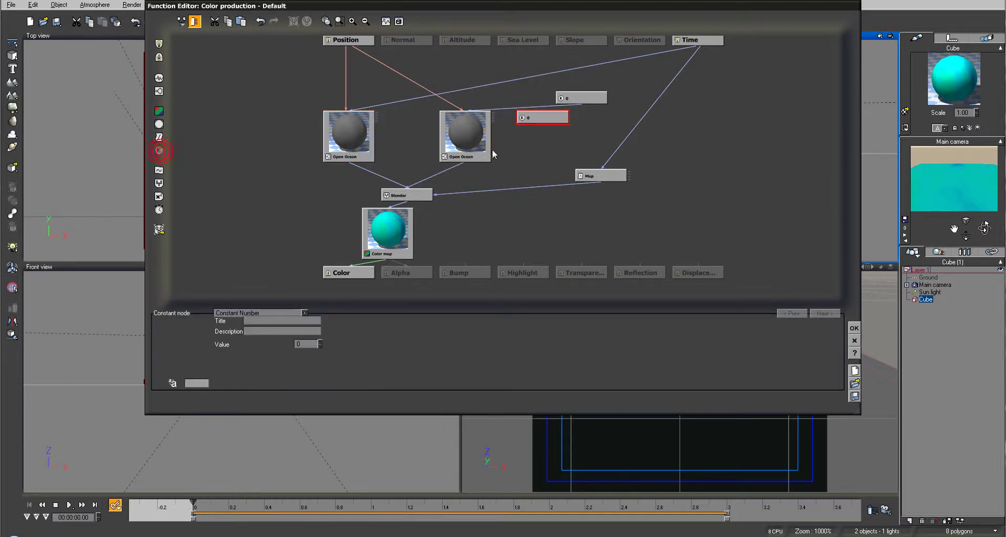
pyautogui.click(364, 131)
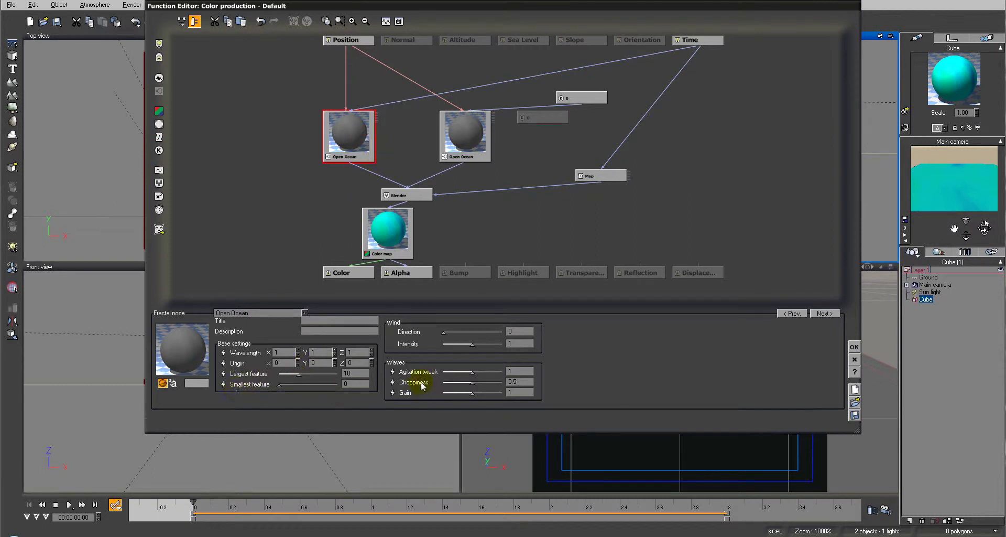
pyautogui.click(393, 393)
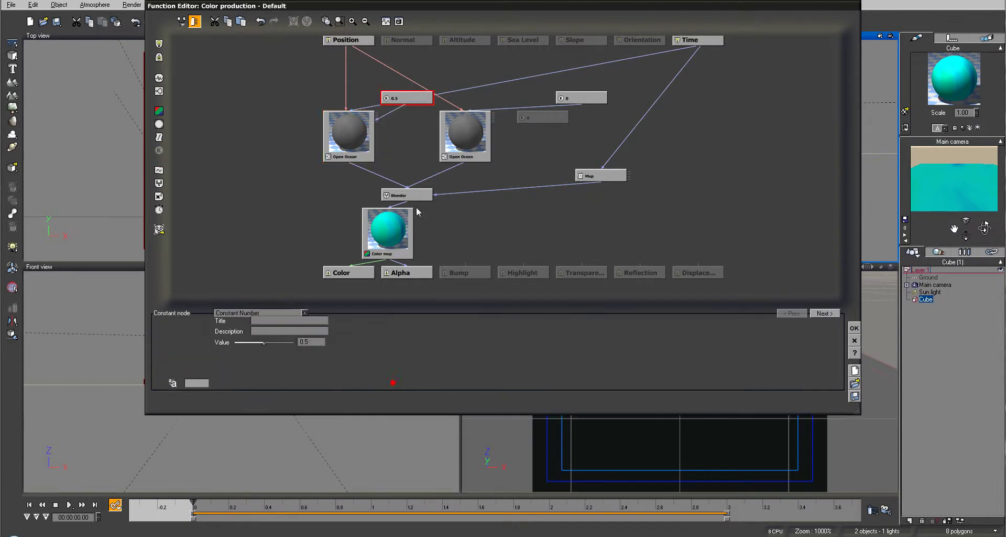
# Connect the spare constant to the Choppiness input of both Open Ocean nodes and delete the two 0.5 constants.
pyautogui.moveTo(404, 109); pyautogui.dragTo(545, 123)
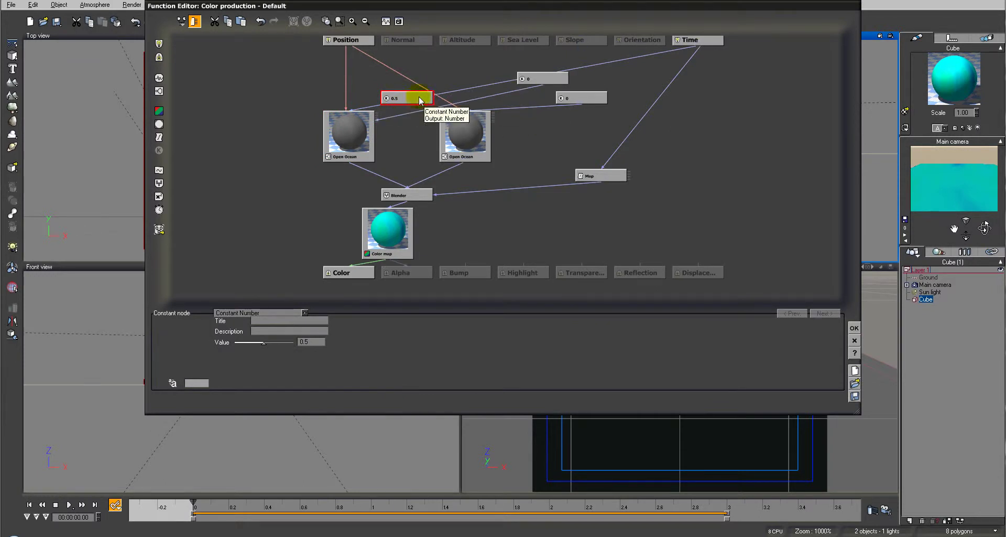
pyautogui.press('Delete')
pyautogui.click(488, 125)
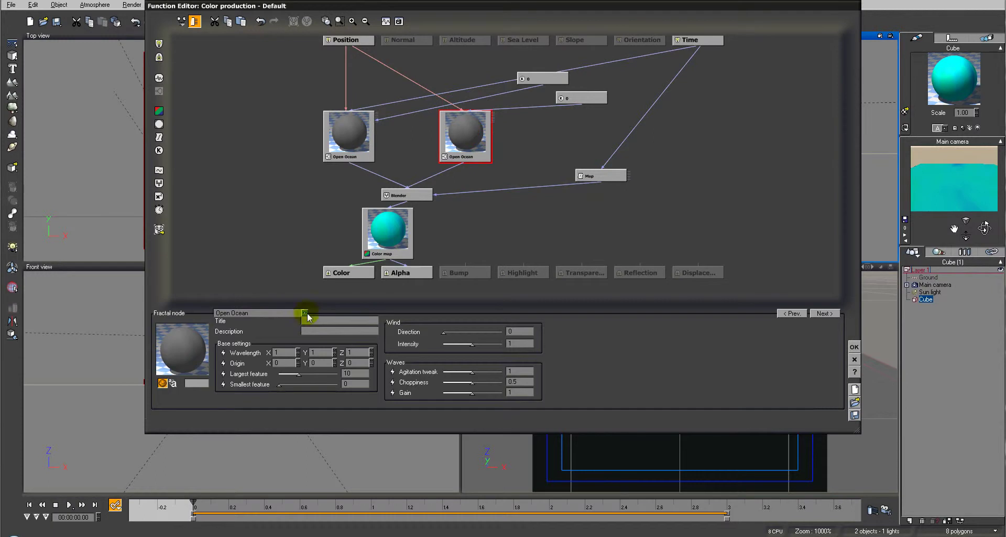
pyautogui.click(392, 381)
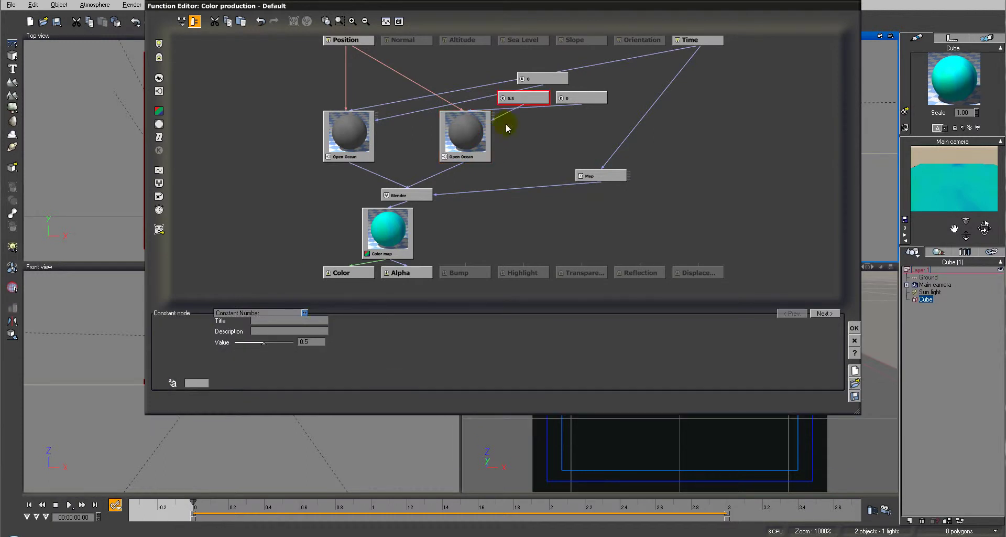
pyautogui.moveTo(523, 108); pyautogui.dragTo(545, 124)
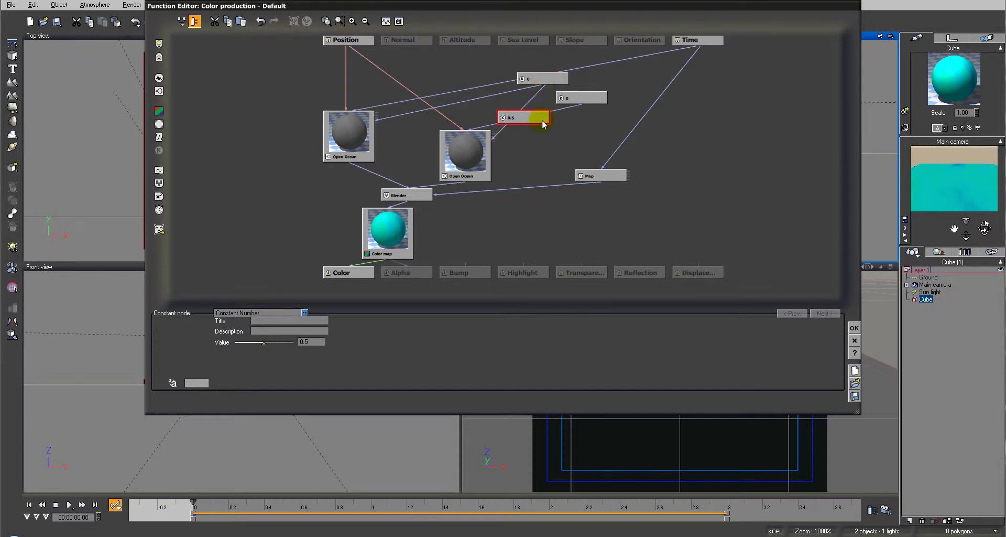
pyautogui.press('Delete')
# Set the constant shared by both Choppiness inputs to 4 and refresh the main camera preview.
pyautogui.click(564, 79)
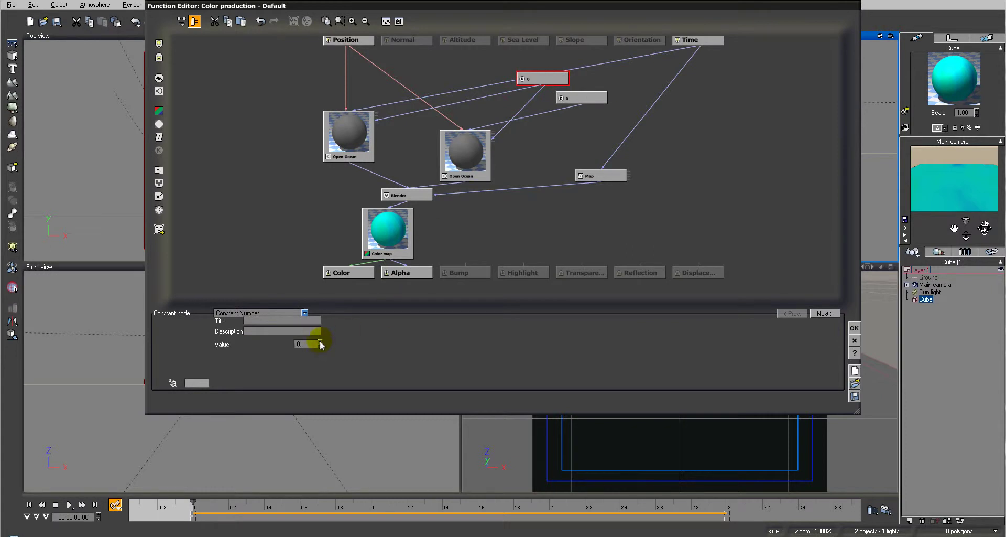
pyautogui.moveTo(320, 346); pyautogui.dragTo(320, 343)
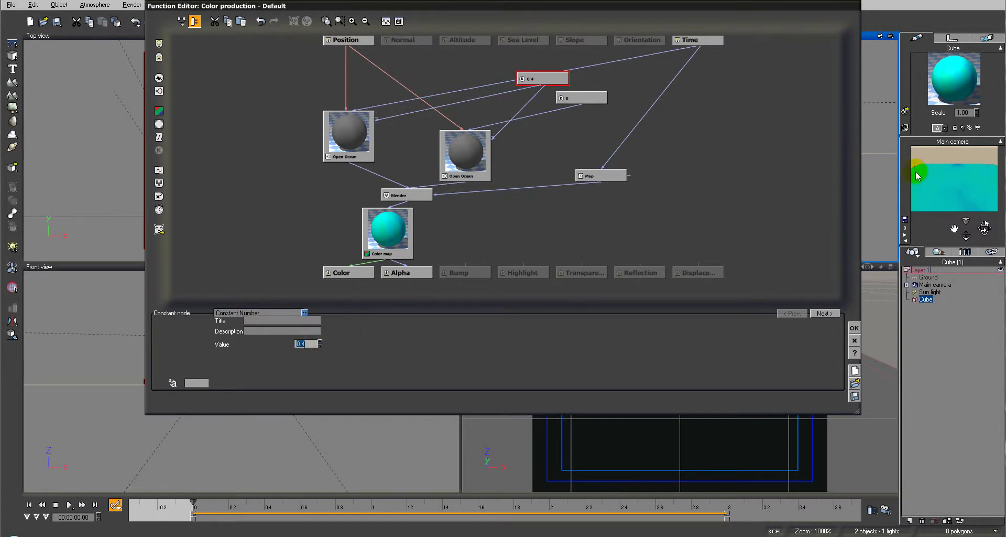
pyautogui.click(887, 170)
pyautogui.click(309, 344)
pyautogui.write('4')
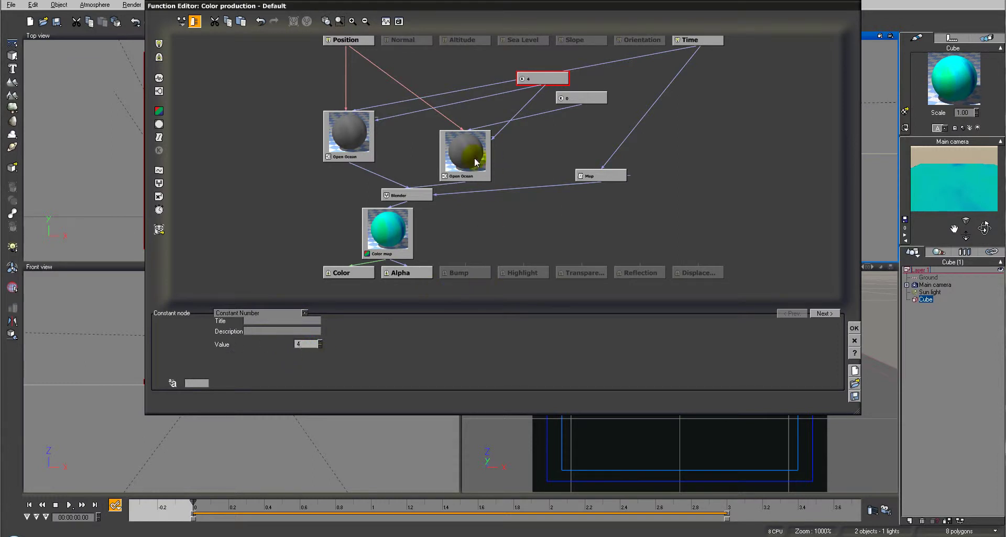
# Scrub the timeline through the animation to preview the choppier ocean pattern, and return to the first frame.
pyautogui.click(131, 507)
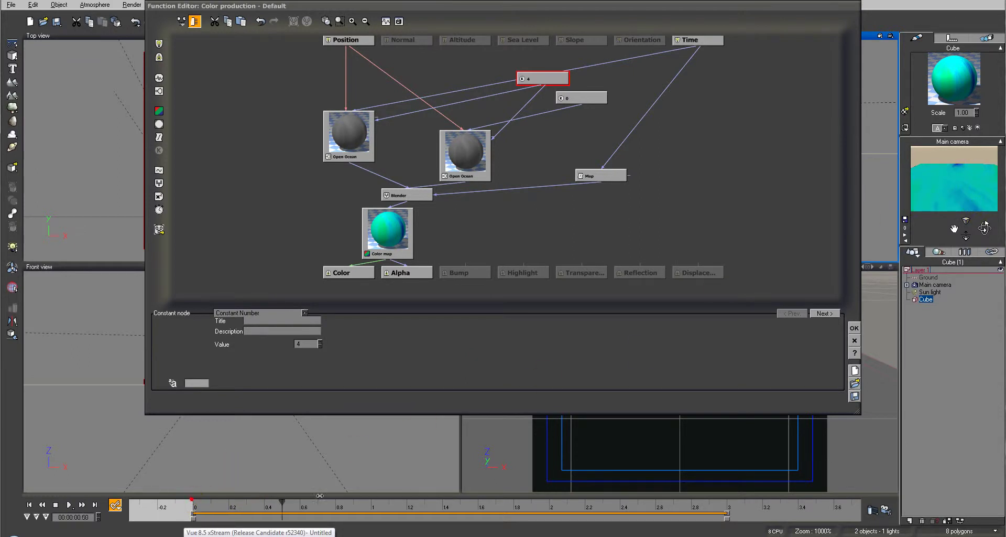
pyautogui.click(419, 503)
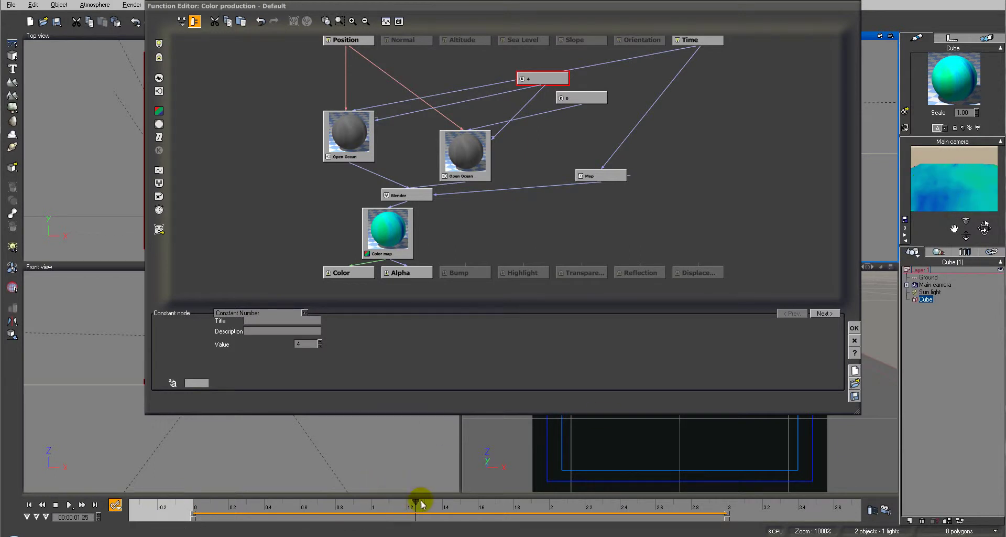
pyautogui.moveTo(417, 500); pyautogui.dragTo(598, 502)
pyautogui.click(729, 502)
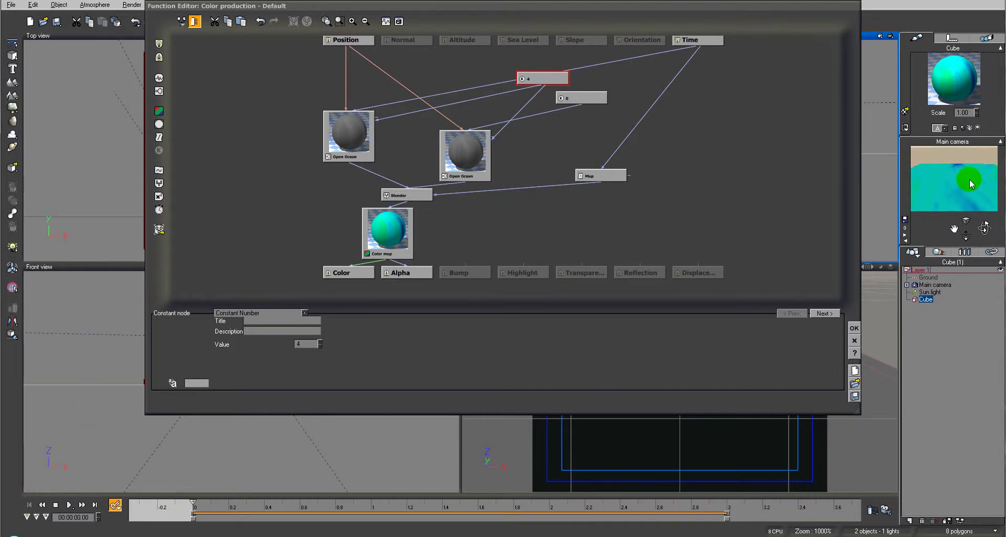
pyautogui.click(308, 458)
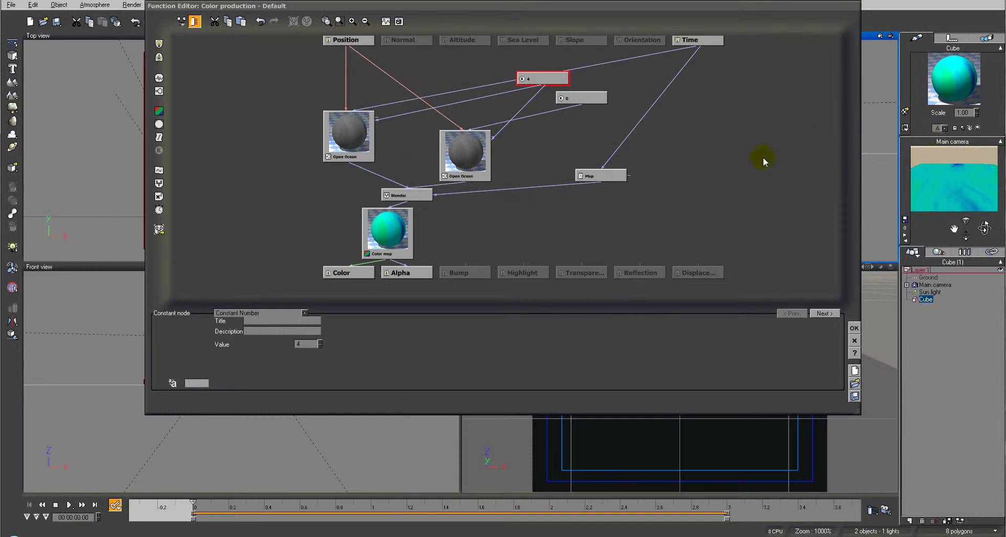
pyautogui.click(465, 151)
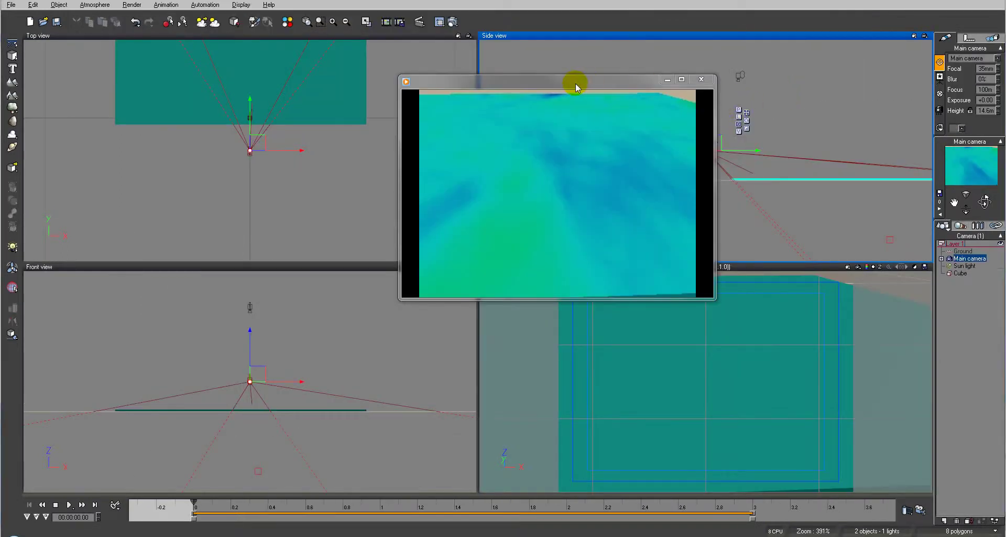
# Play the rendered test2 animation in the media player and close it.
pyautogui.moveTo(576, 83); pyautogui.dragTo(562, 95)
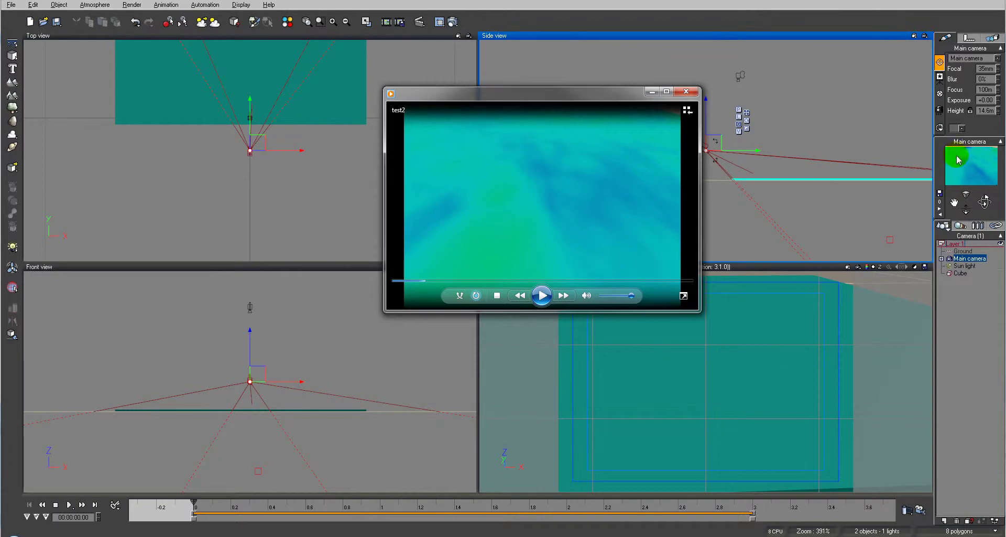
pyautogui.click(619, 245)
pyautogui.click(541, 295)
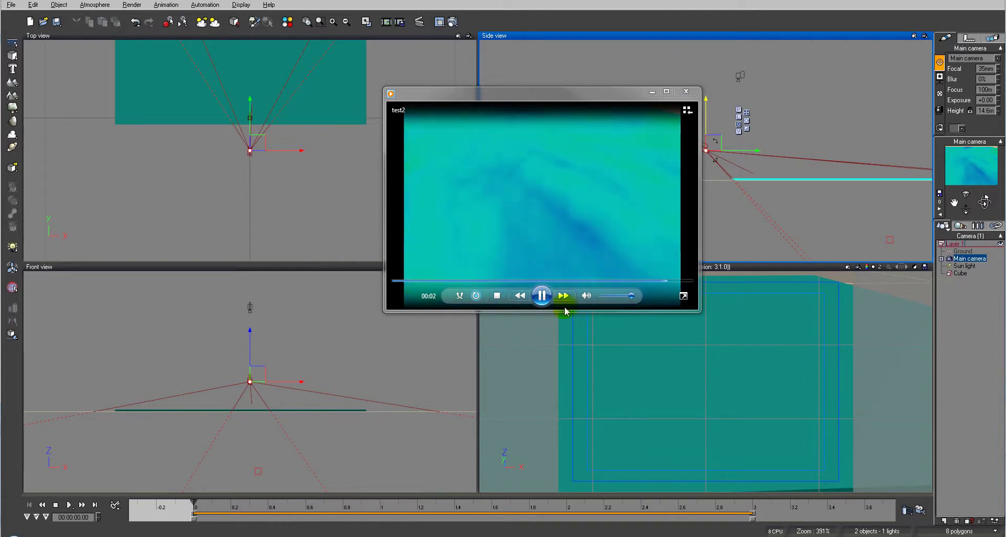
pyautogui.click(541, 295)
pyautogui.click(686, 92)
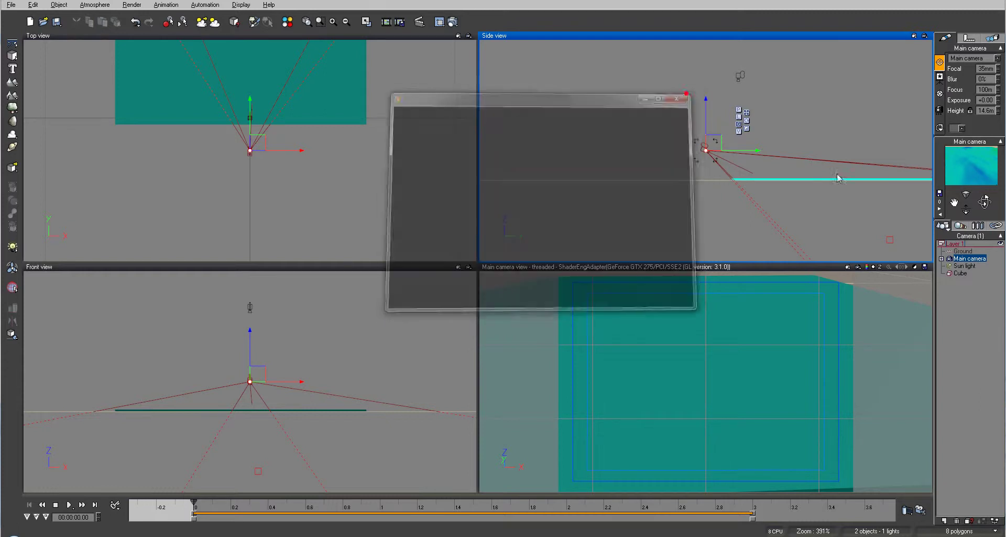
# Open the cube material's color production function and space the second Open Ocean and its constant apart from the other nodes.
pyautogui.doubleClick(961, 273)
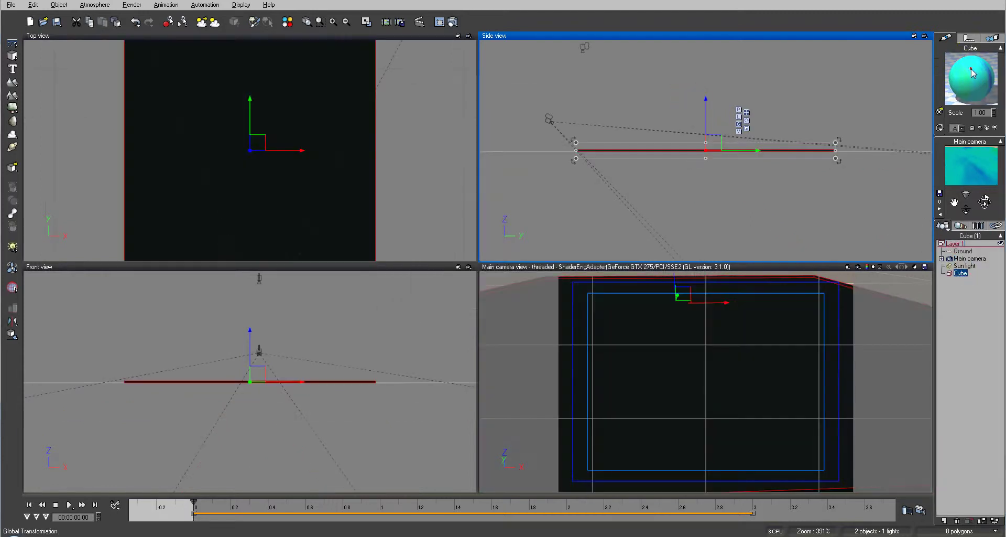
pyautogui.rightClick(342, 291)
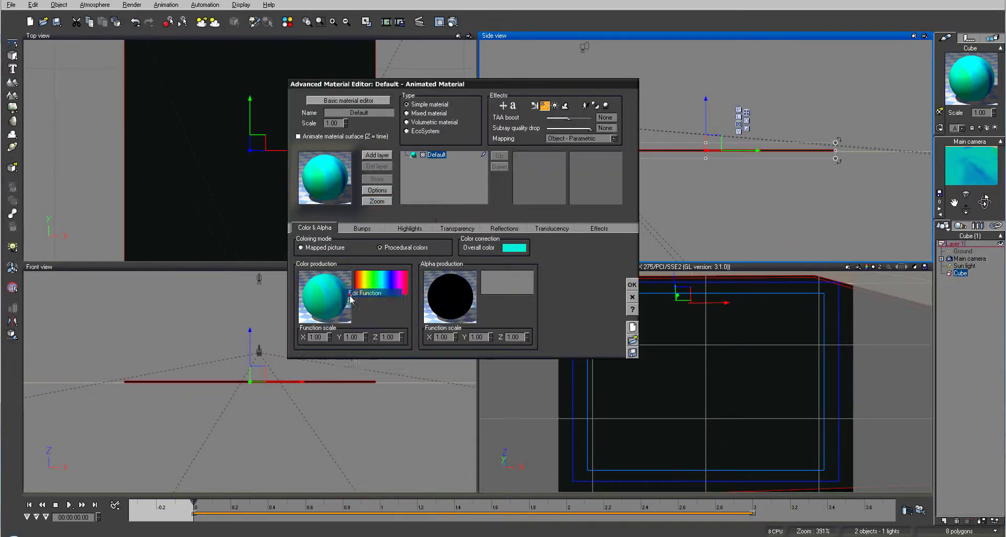
pyautogui.click(364, 292)
pyautogui.moveTo(474, 10); pyautogui.dragTo(512, 59)
pyautogui.click(485, 198)
pyautogui.moveTo(535, 159); pyautogui.dragTo(490, 144)
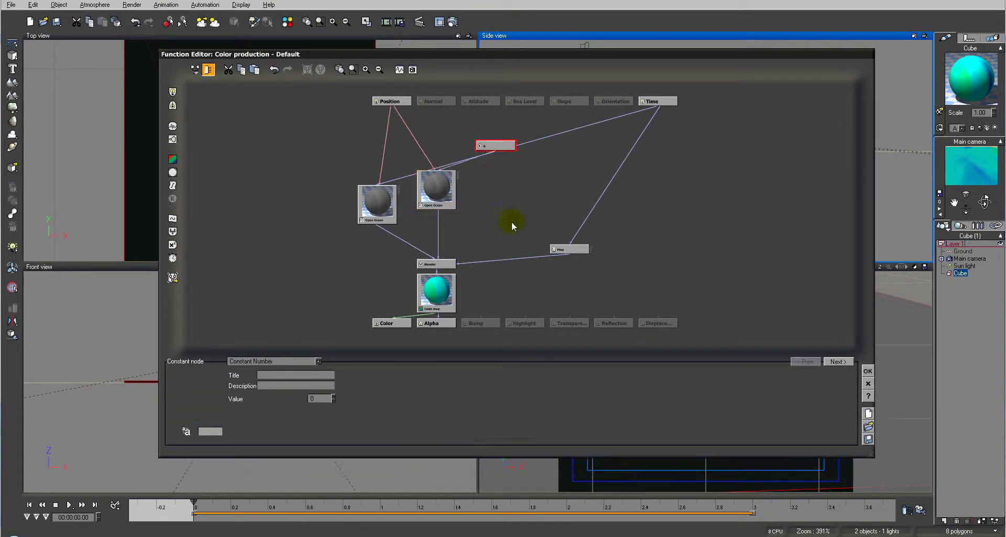
pyautogui.moveTo(439, 193); pyautogui.dragTo(483, 223)
pyautogui.moveTo(495, 153); pyautogui.dragTo(546, 177)
pyautogui.click(484, 227)
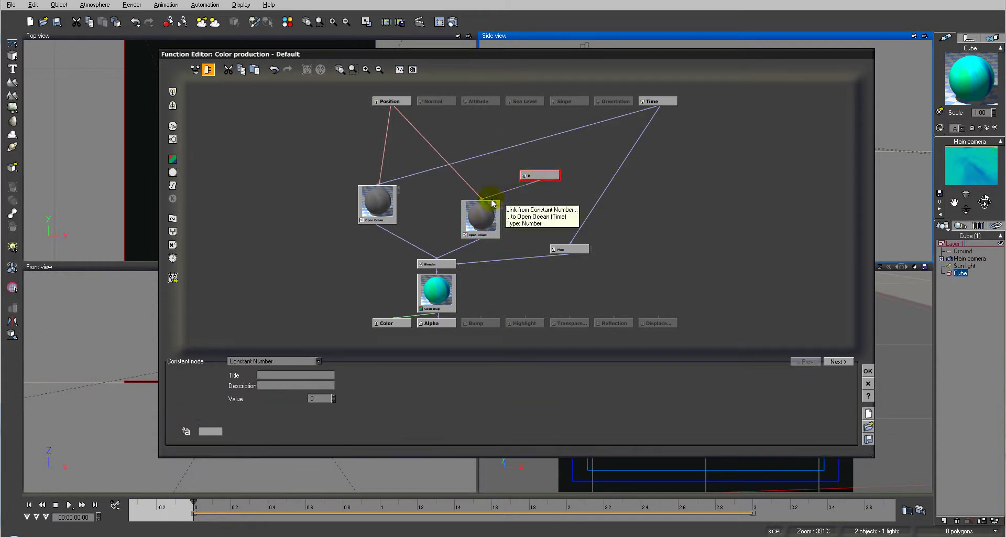
# Delete the constant feeding the second Open Ocean's time input, connect Time in its place, and refresh the camera preview.
pyautogui.press('Delete')
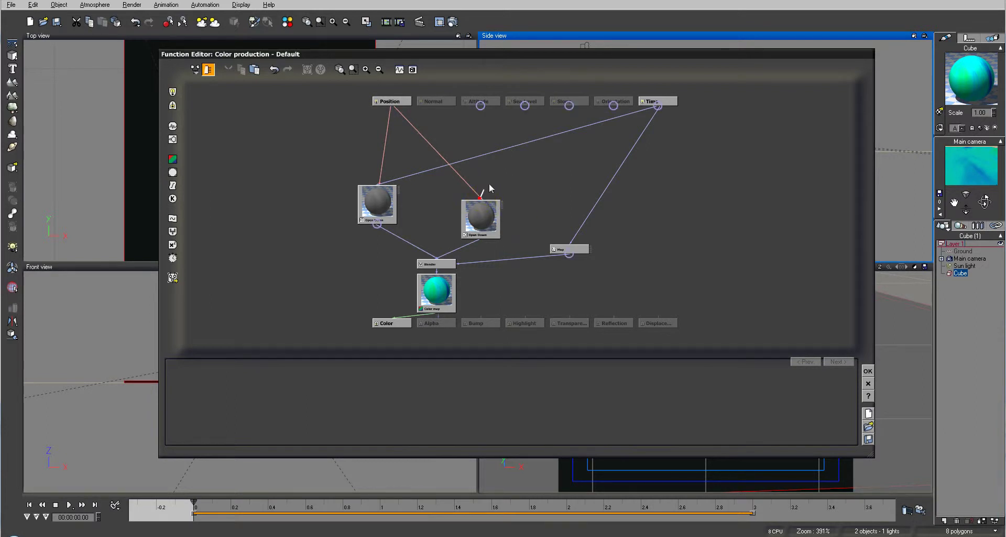
pyautogui.moveTo(649, 110); pyautogui.dragTo(659, 105)
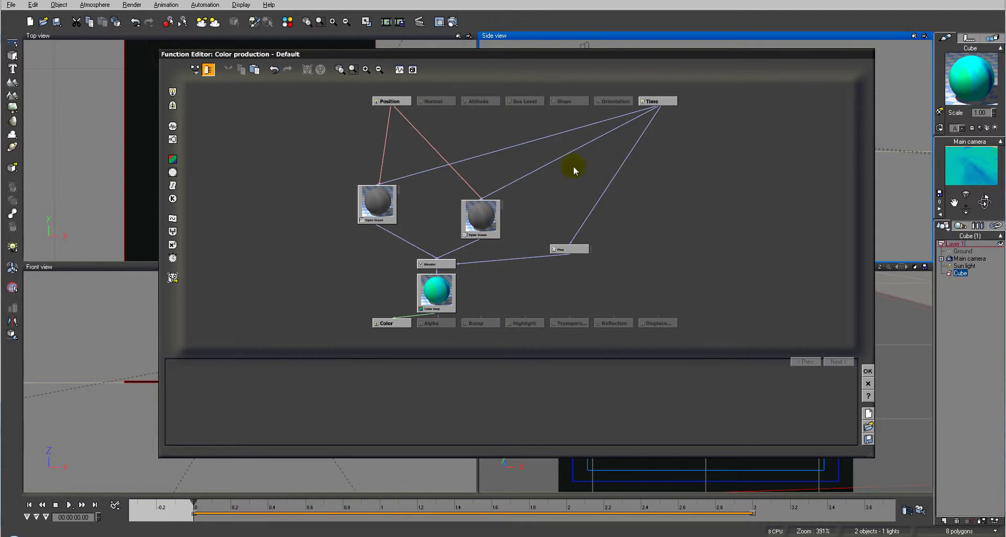
pyautogui.click(552, 161)
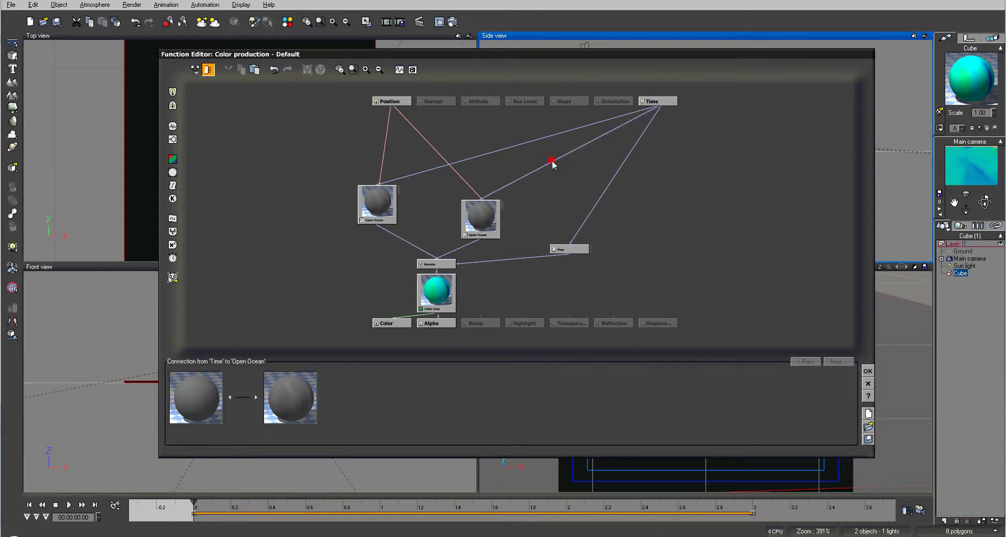
pyautogui.rightClick(984, 173)
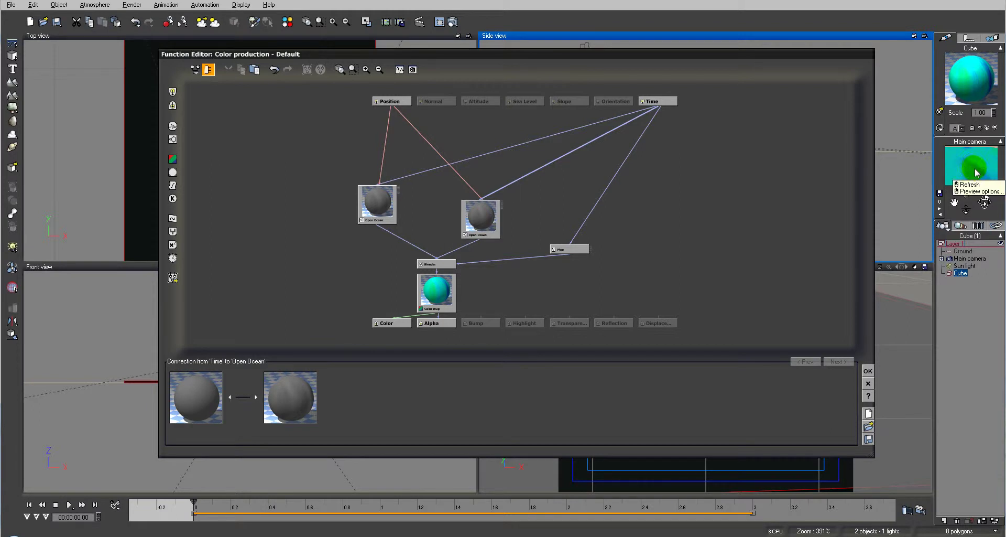
pyautogui.click(493, 189)
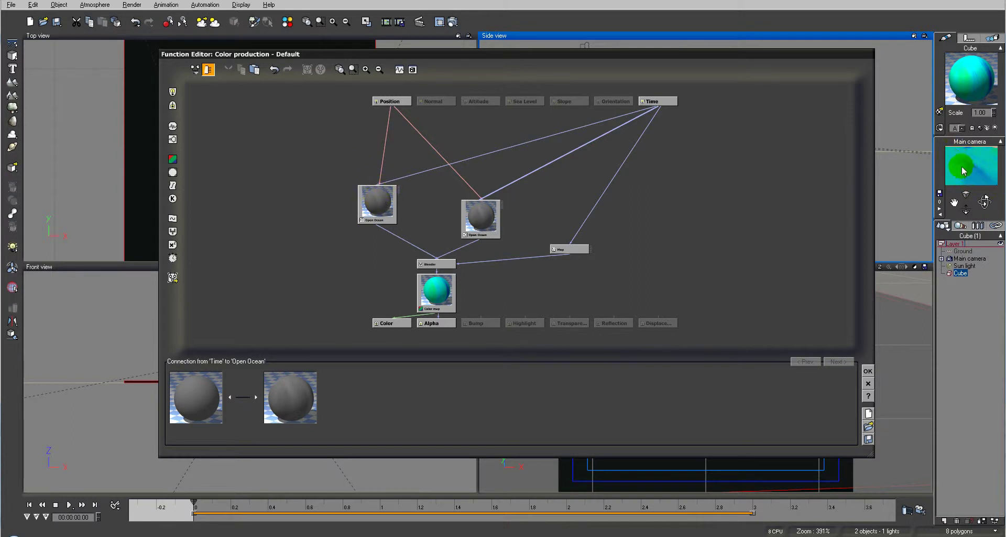
# Insert an Offset (X+a) filter with offset -3 between Time and the second Open Ocean, and accept the function.
pyautogui.rightClick(548, 164)
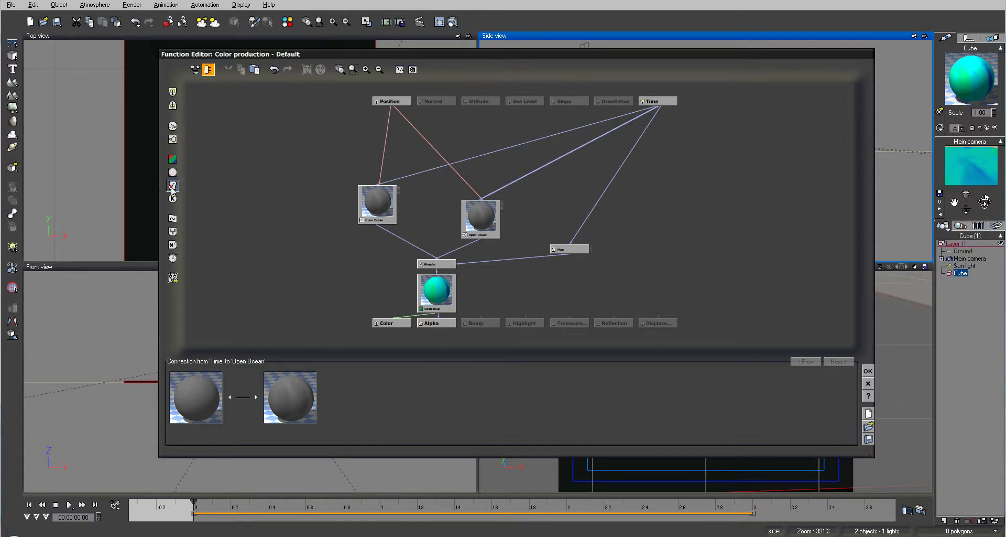
pyautogui.click(173, 186)
pyautogui.click(296, 361)
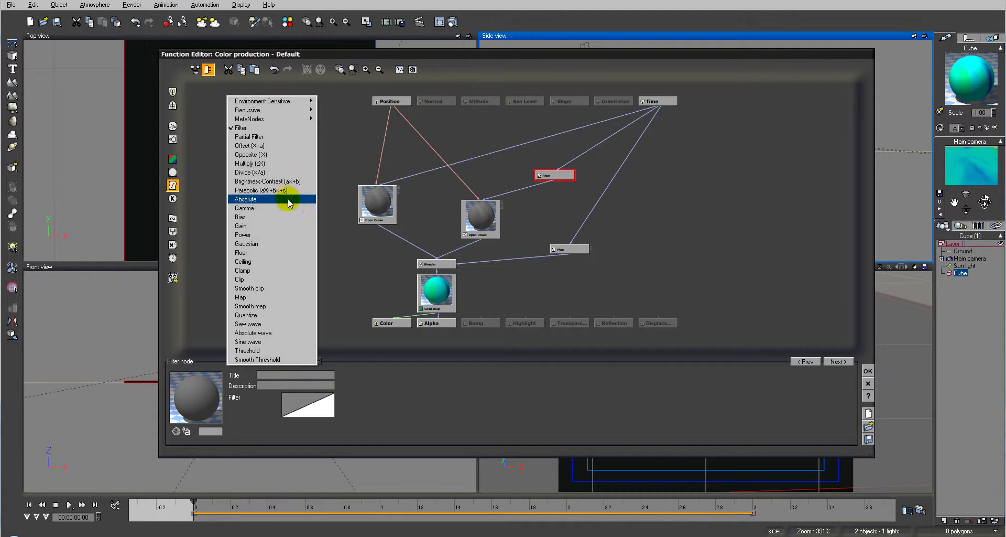
pyautogui.click(287, 146)
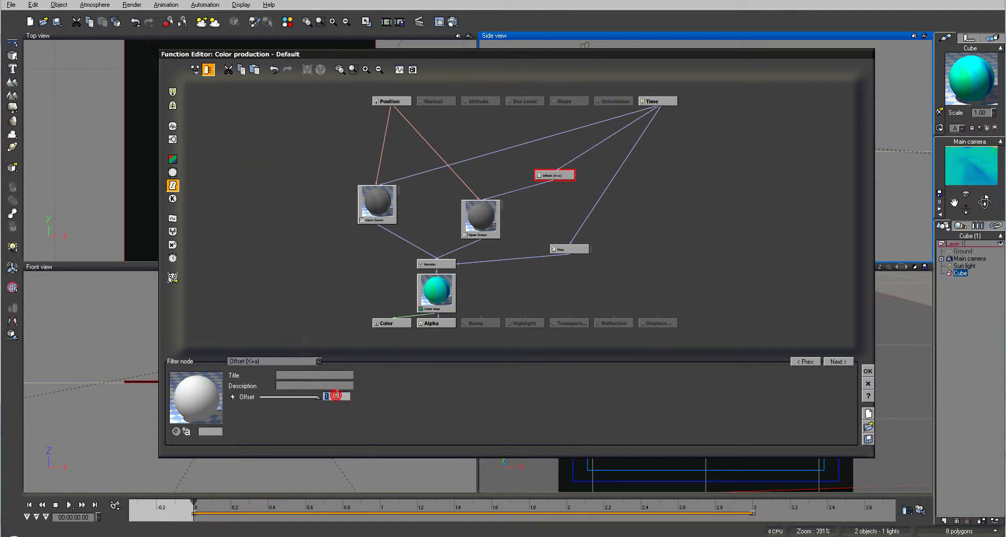
pyautogui.write('-3')
pyautogui.press('Return')
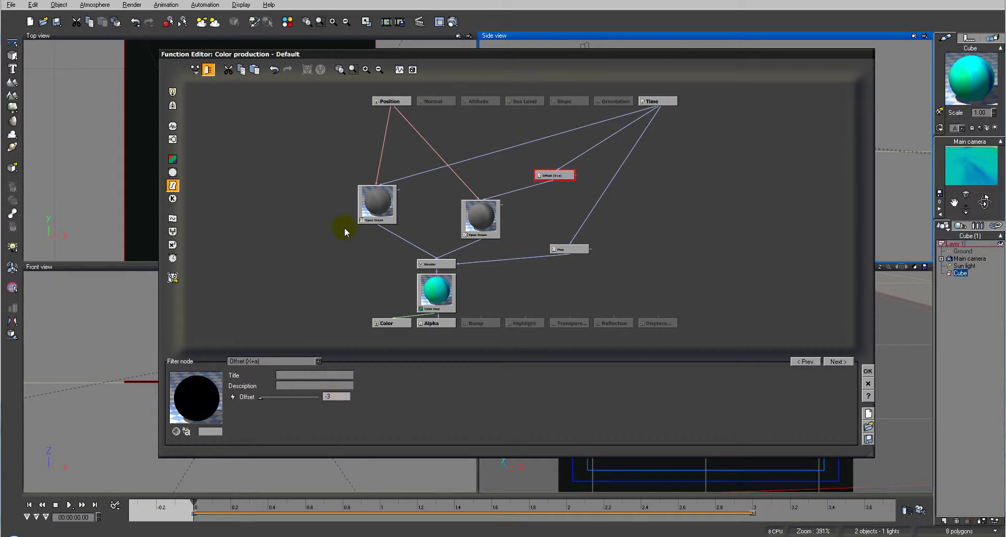
pyautogui.click(867, 370)
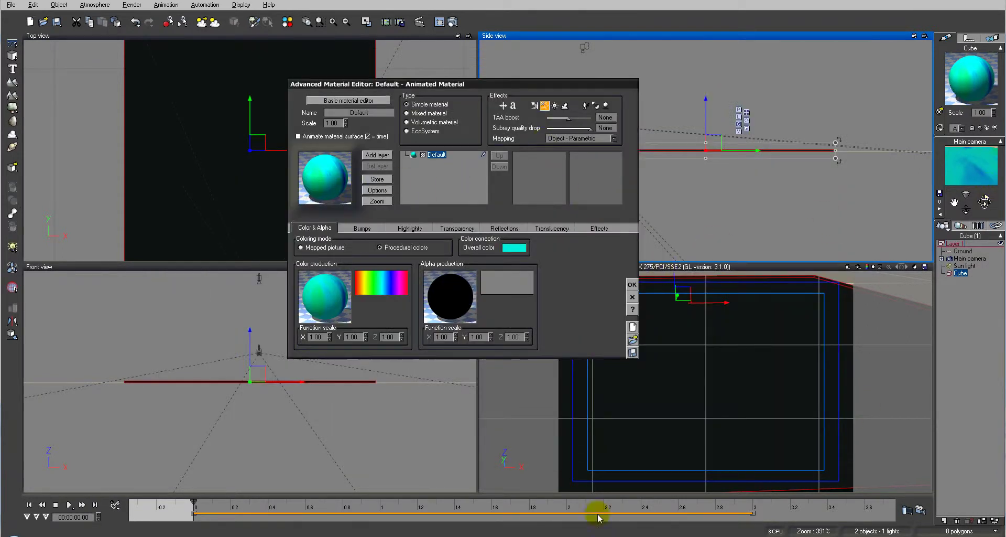
# Scrub the timeline to about 3 s and back to about 2.92 s, and watch the rendered animation.
pyautogui.moveTo(195, 500); pyautogui.dragTo(261, 505)
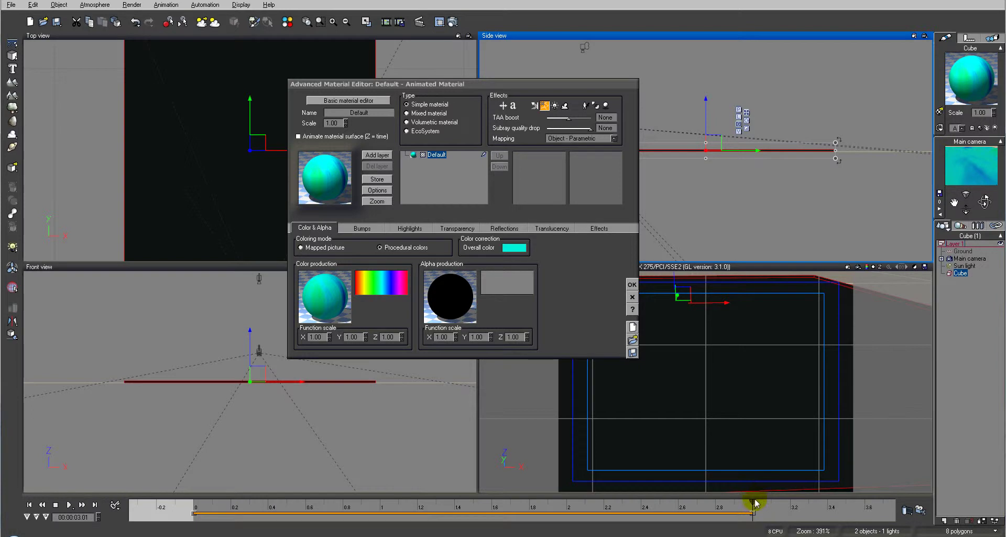
pyautogui.moveTo(738, 500); pyautogui.dragTo(737, 500)
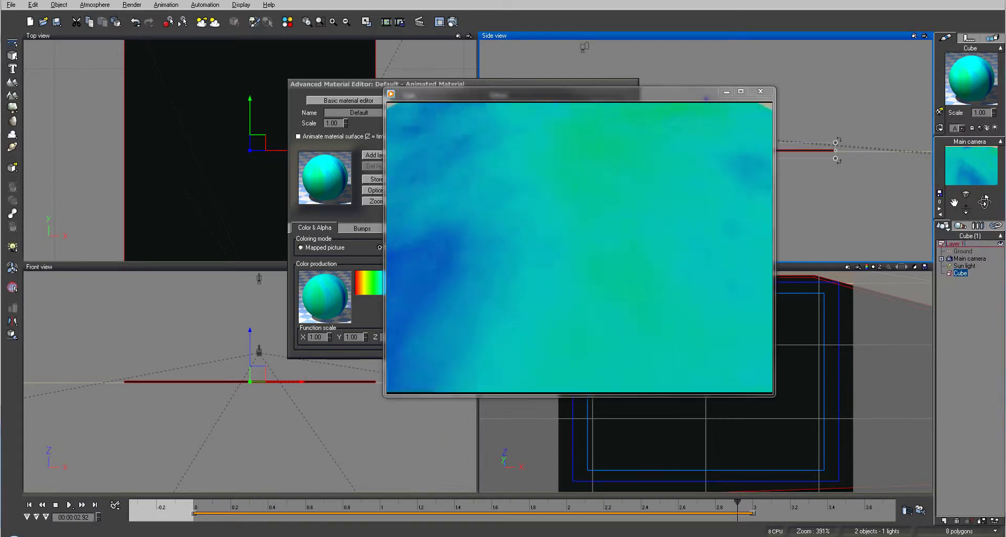
pyautogui.moveTo(543, 92); pyautogui.dragTo(535, 81)
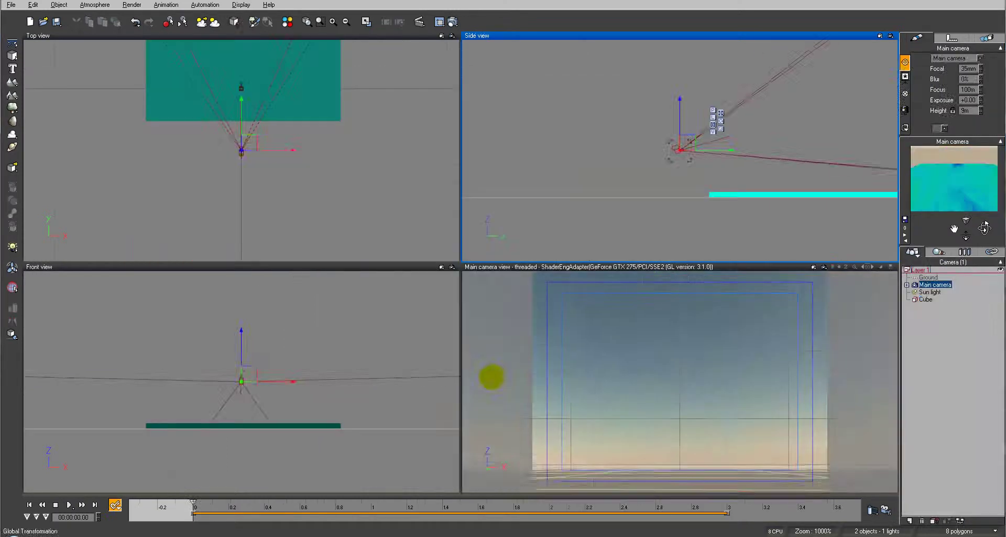
# Add the Dark Cumulus spectral cloud layer in the Atmosphere Editor.
pyautogui.click(442, 112)
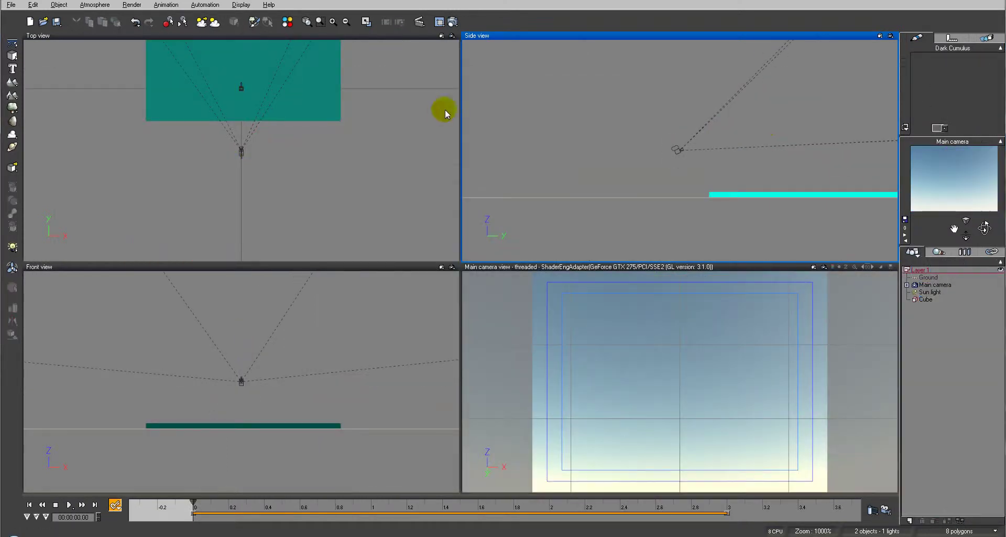
pyautogui.click(99, 5)
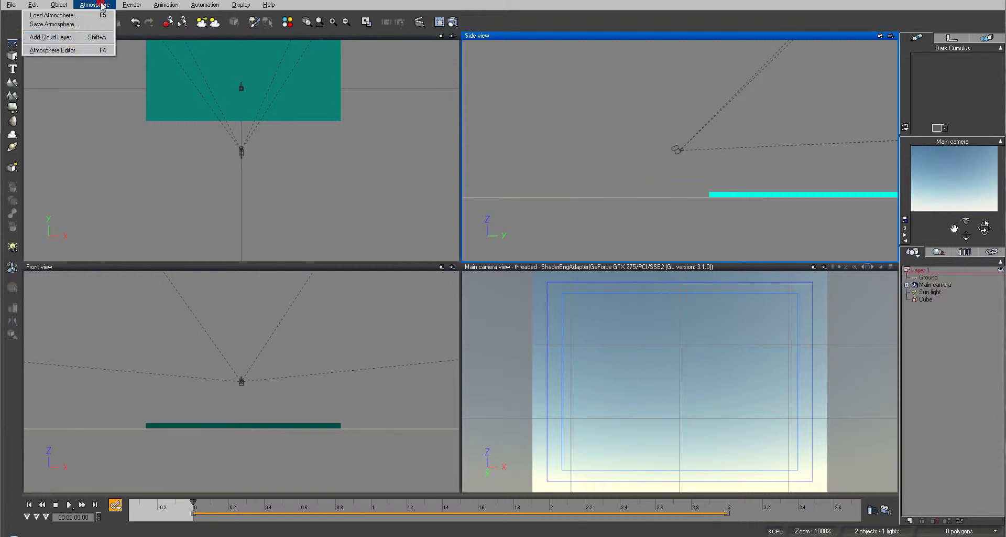
pyautogui.click(75, 51)
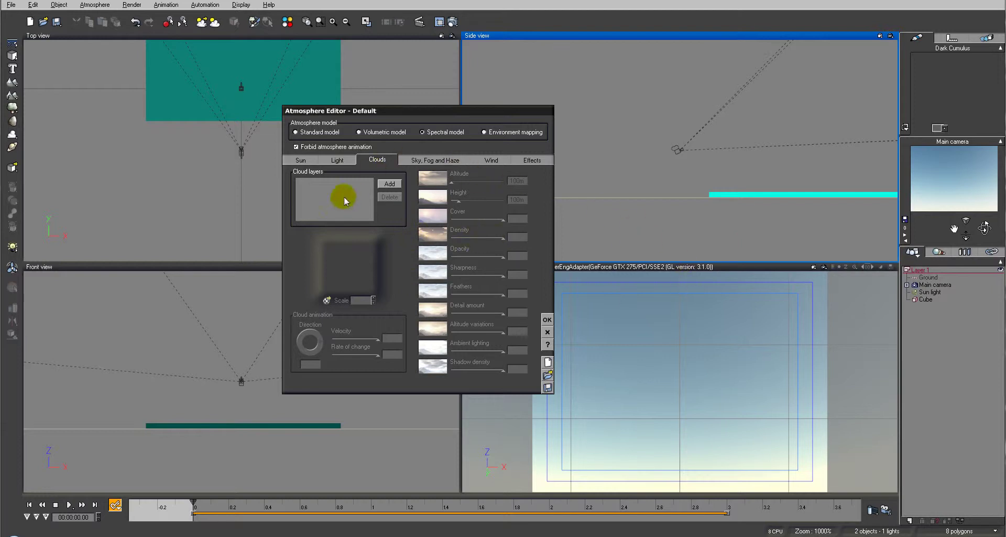
pyautogui.click(391, 184)
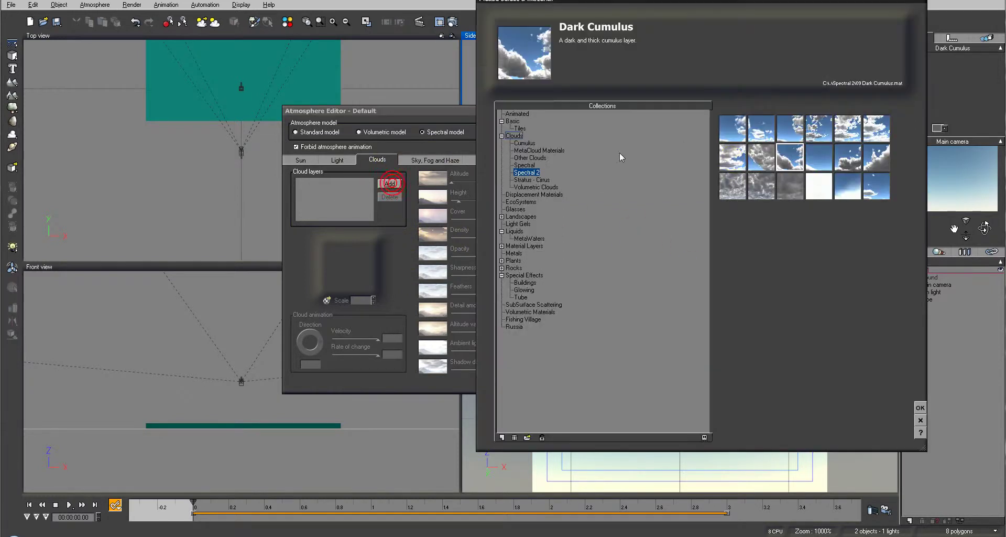
pyautogui.click(920, 408)
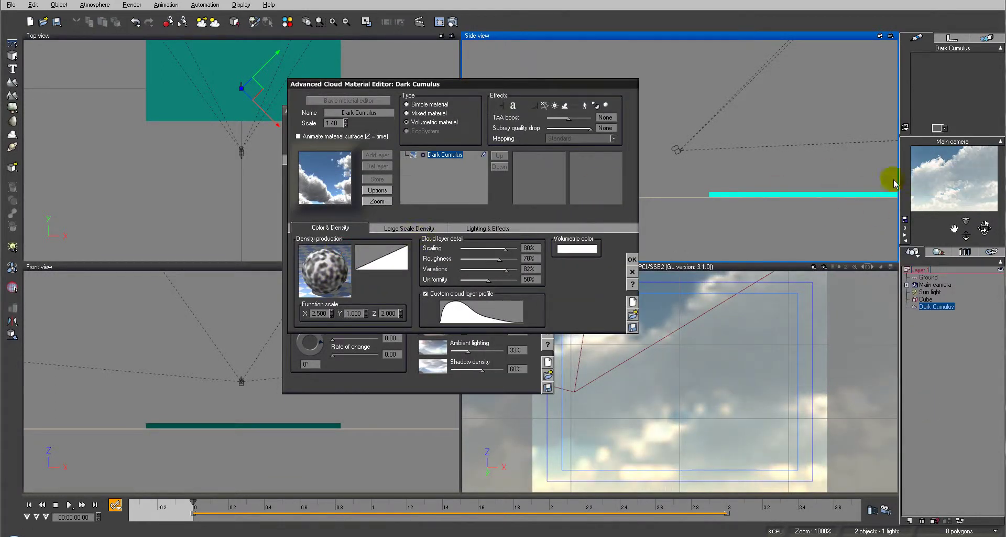
# Open the Dark Cumulus density production function and spread out the Basic Repeater and Offset (X+a) nodes above Density.
pyautogui.rightClick(335, 275)
pyautogui.click(348, 294)
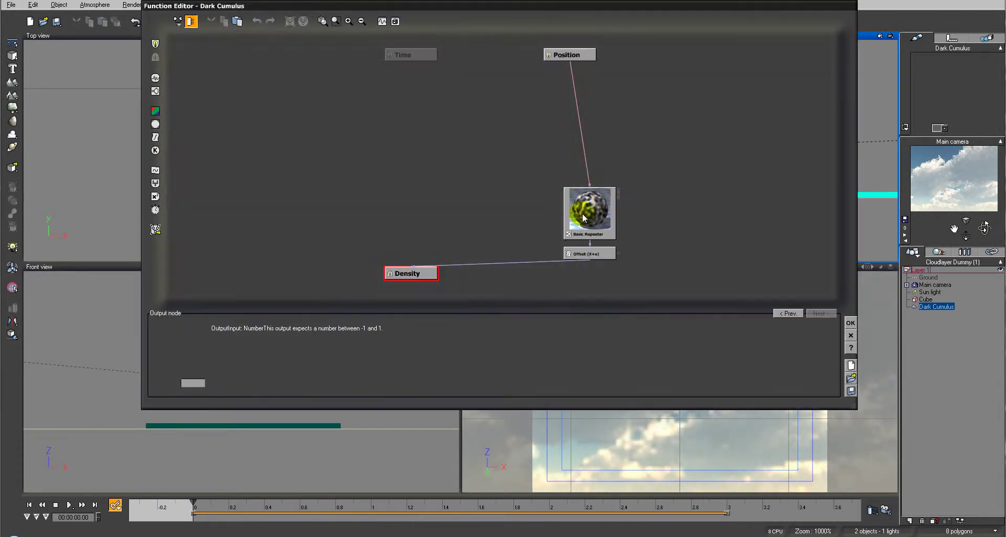
pyautogui.moveTo(440, 144); pyautogui.dragTo(341, 124)
pyautogui.moveTo(579, 253); pyautogui.dragTo(371, 208)
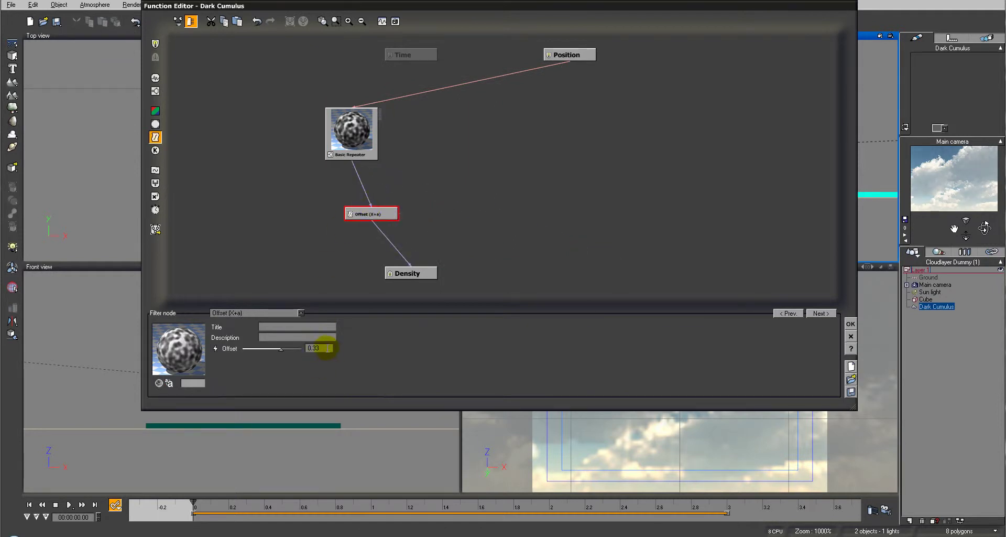
pyautogui.click(468, 183)
pyautogui.click(390, 242)
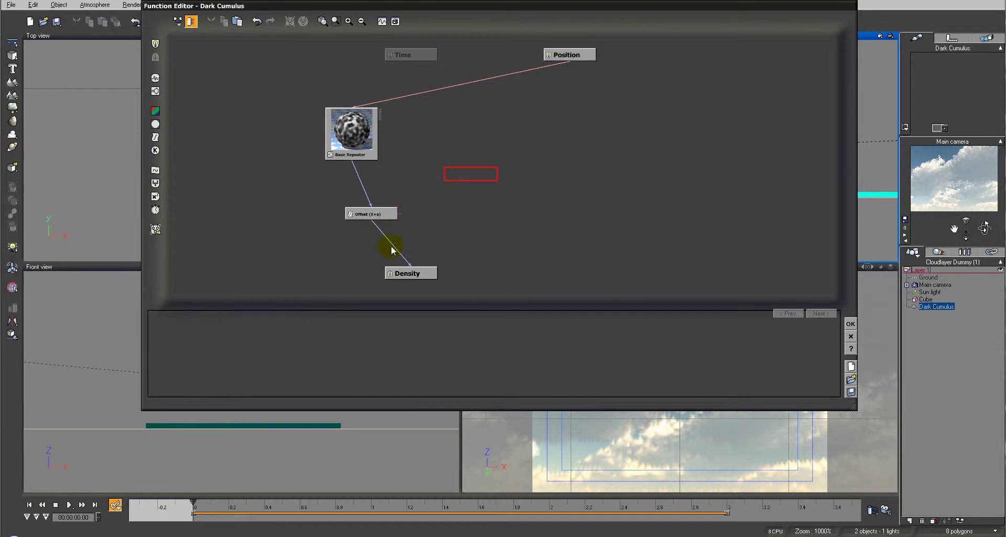
# Insert a Blender combiner between the Offset filter and Density, and line the nodes up.
pyautogui.click(155, 184)
pyautogui.moveTo(398, 255); pyautogui.dragTo(430, 233)
pyautogui.moveTo(366, 219); pyautogui.dragTo(388, 206)
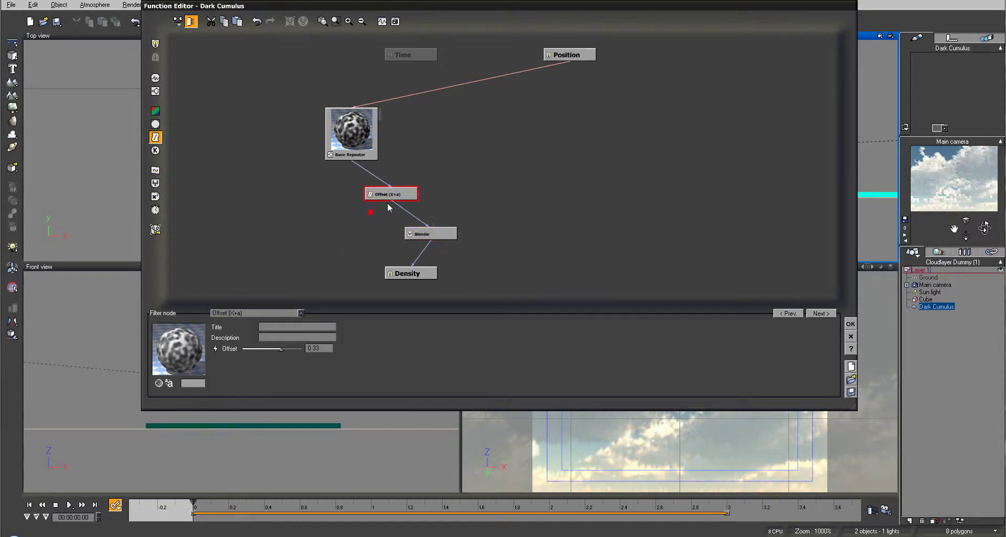
pyautogui.moveTo(439, 239); pyautogui.dragTo(415, 233)
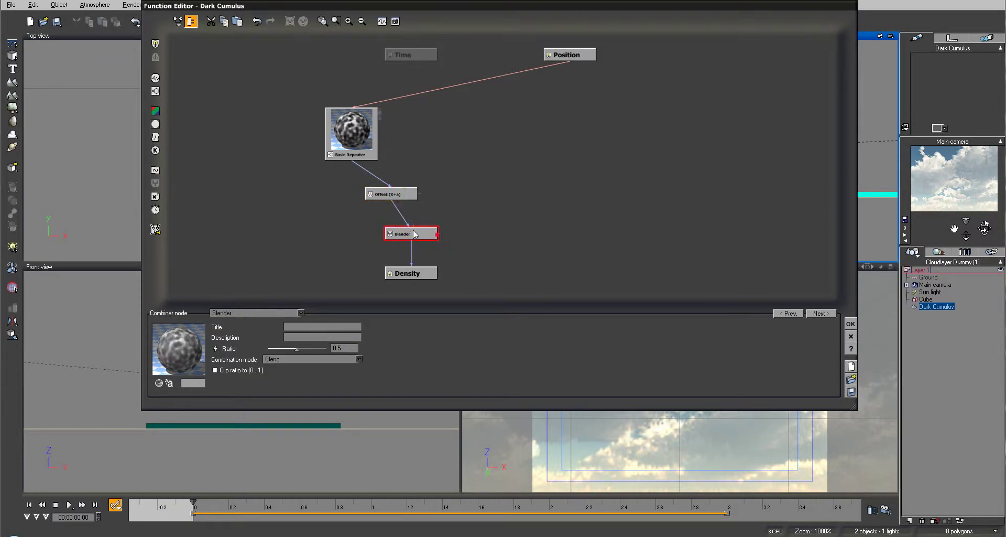
# Add a Constant Number node with value 0.33 beside the Offset filter.
pyautogui.click(395, 195)
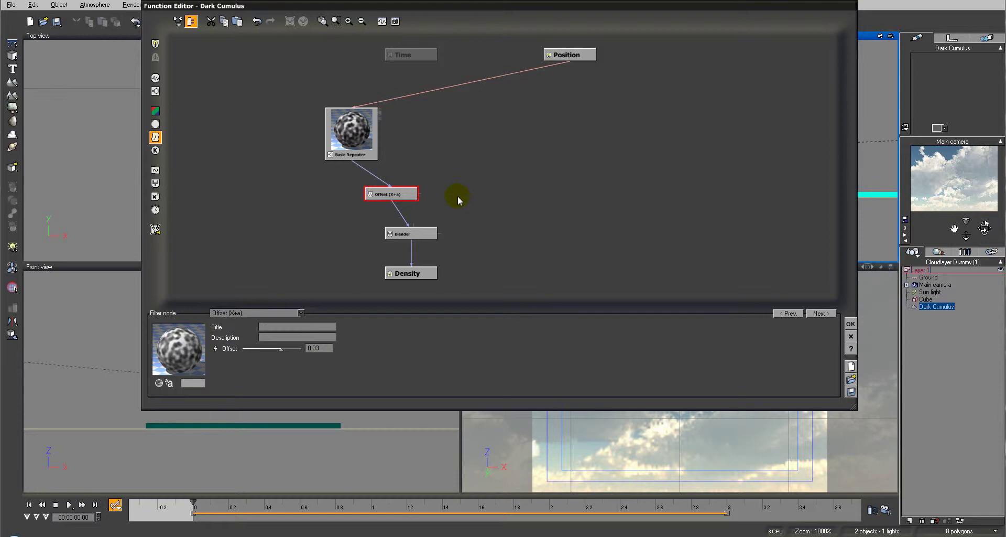
pyautogui.click(458, 196)
pyautogui.click(155, 150)
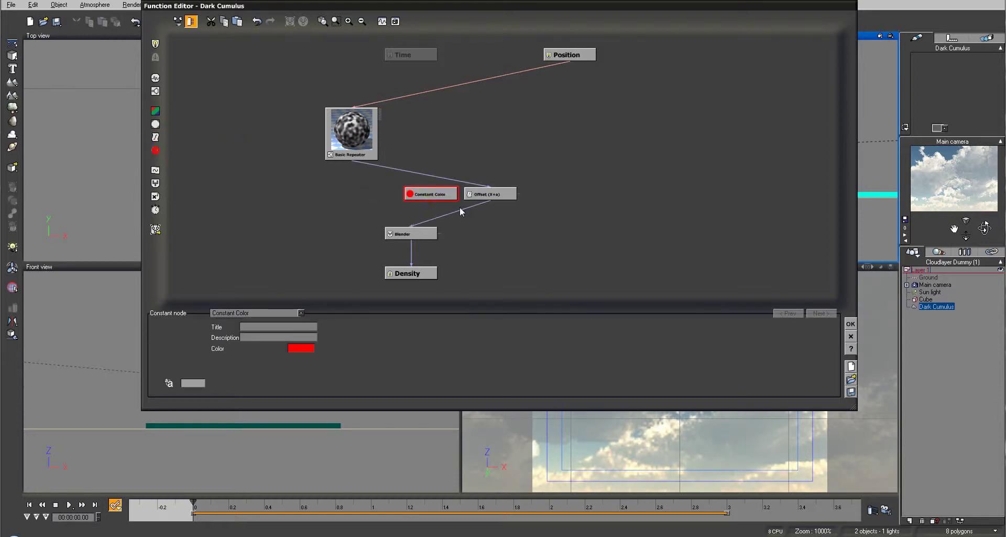
pyautogui.click(283, 313)
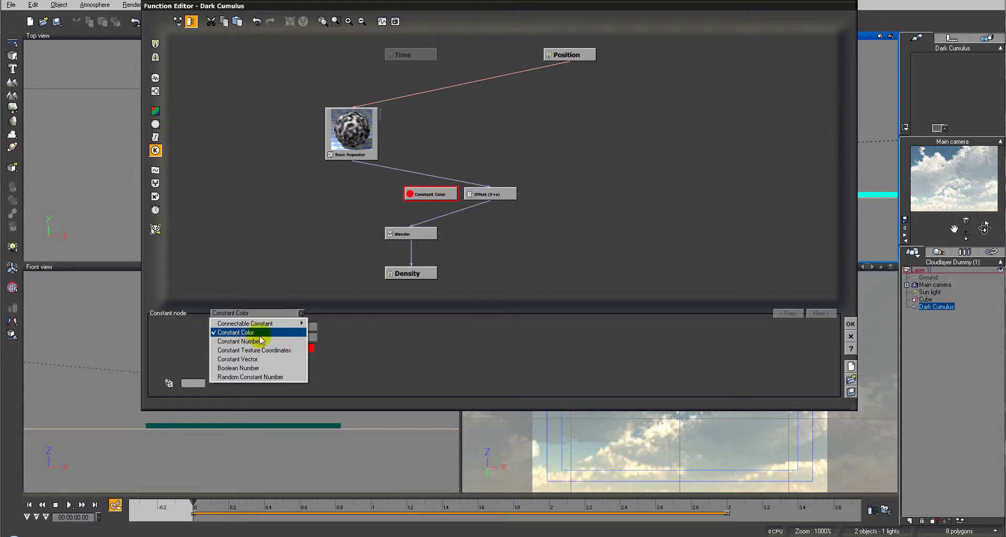
pyautogui.click(239, 341)
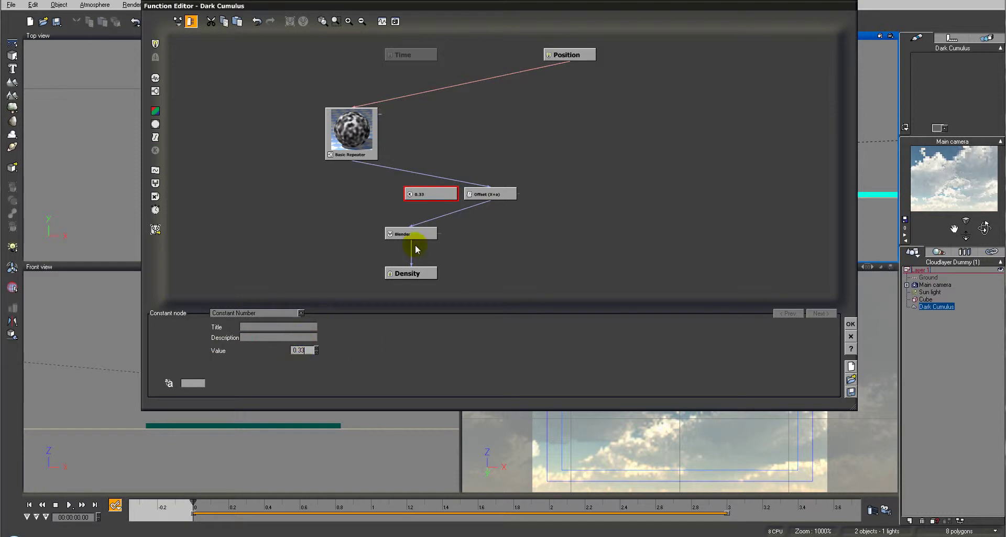
pyautogui.moveTo(427, 198); pyautogui.dragTo(590, 204)
pyautogui.moveTo(499, 196); pyautogui.dragTo(388, 196)
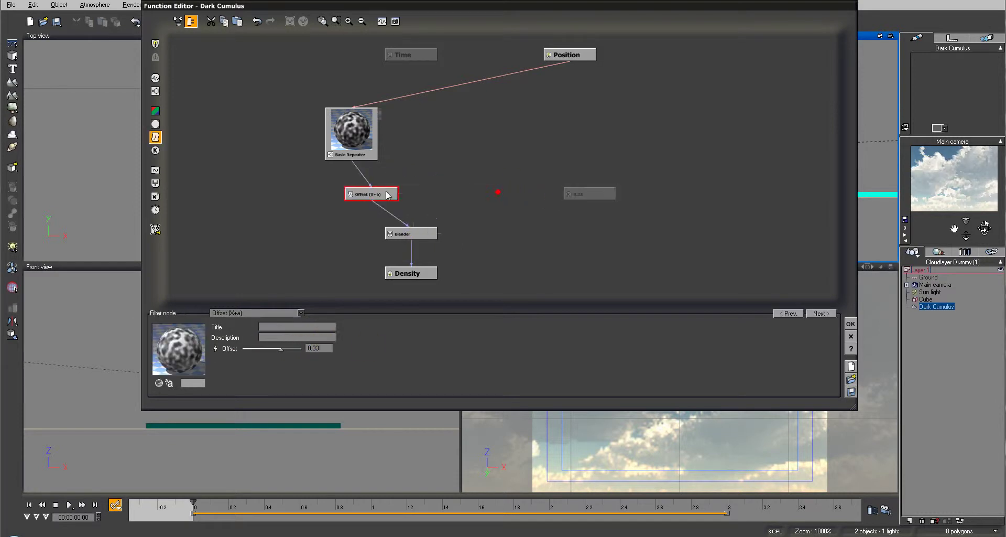
pyautogui.moveTo(586, 194); pyautogui.dragTo(487, 191)
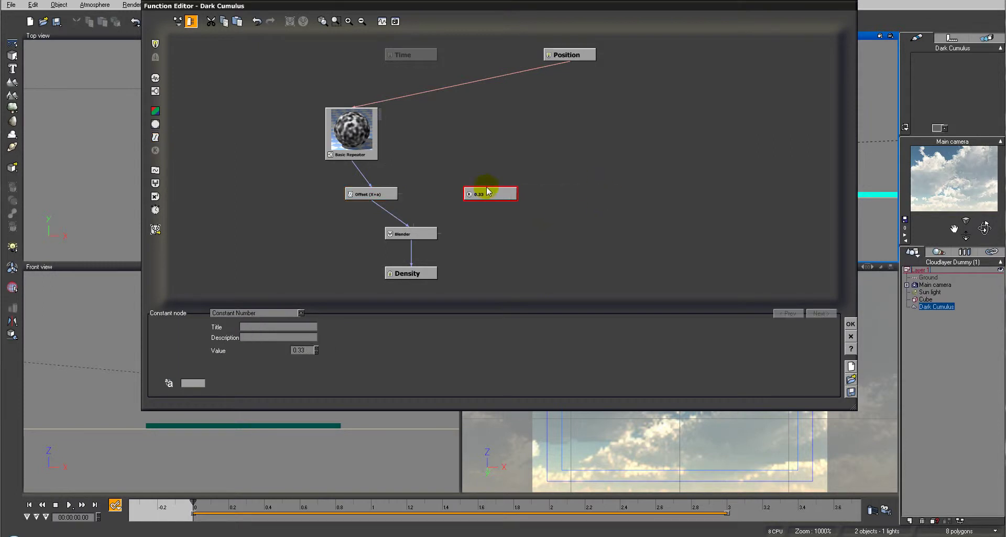
# Duplicate the Basic Repeater and put a second Offset (X+a) filter in place of the constant.
pyautogui.click(380, 193)
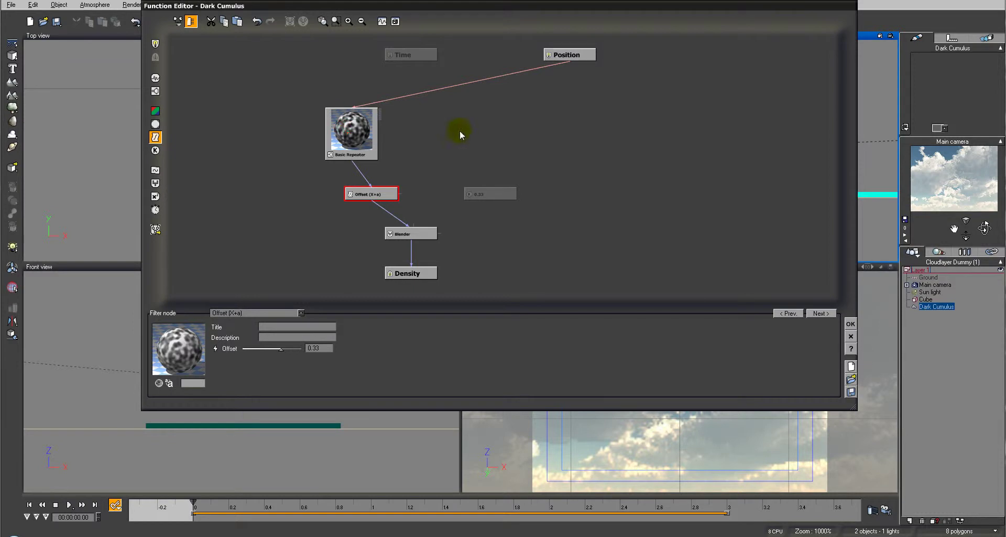
pyautogui.click(361, 138)
pyautogui.click(483, 131)
pyautogui.hotkey('ctrl', 'v')
pyautogui.click(483, 194)
pyautogui.moveTo(476, 195); pyautogui.dragTo(377, 191)
pyautogui.click(469, 191)
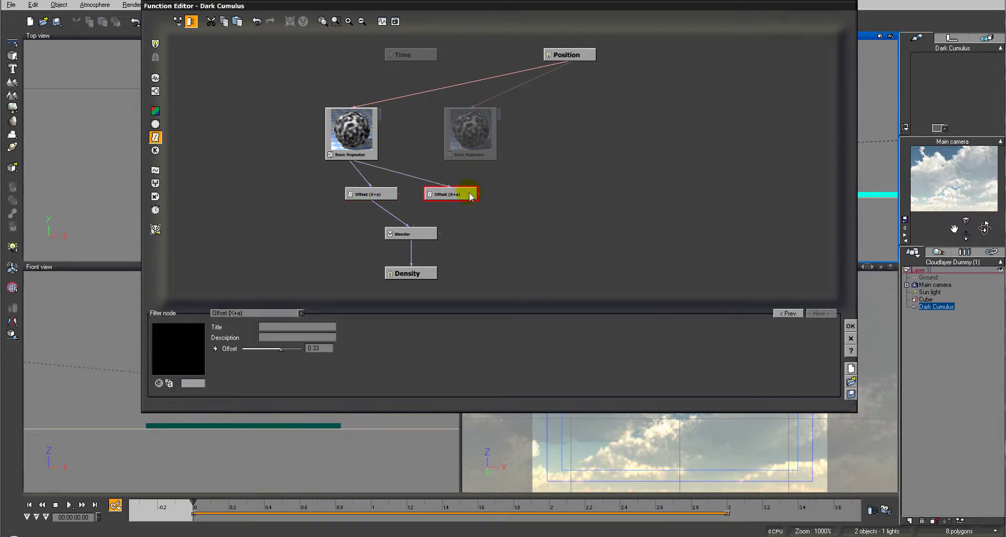
# Connect the second Basic Repeater through the second Offset filter into the Blender, and space the repeater apart.
pyautogui.moveTo(451, 189); pyautogui.dragTo(481, 175)
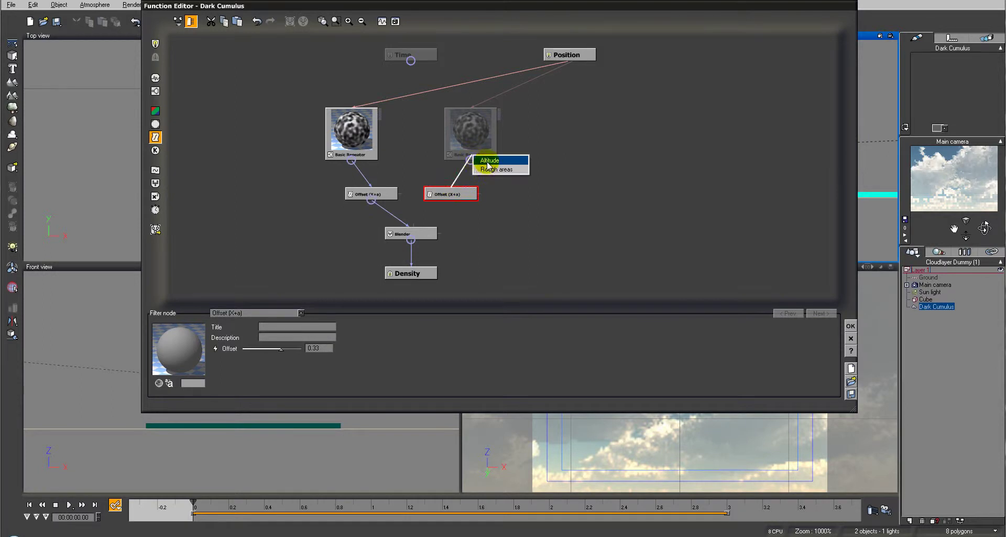
pyautogui.click(484, 169)
pyautogui.moveTo(412, 230); pyautogui.dragTo(457, 195)
pyautogui.click(353, 123)
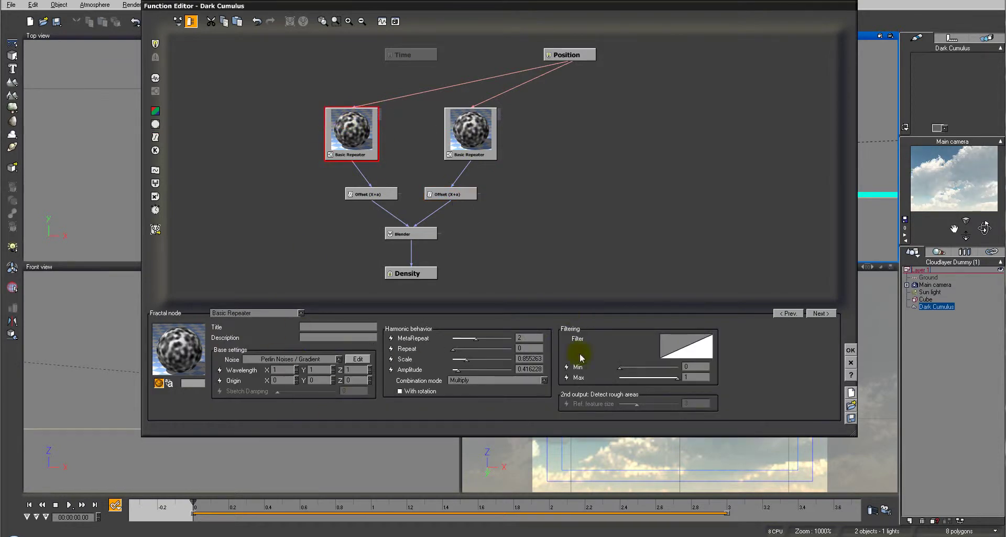
pyautogui.moveTo(475, 142); pyautogui.dragTo(515, 162)
# Connect Time to the first Offset filter's offset parameter and insert a Map filter on that connection.
pyautogui.moveTo(401, 194); pyautogui.dragTo(410, 62)
pyautogui.click(404, 131)
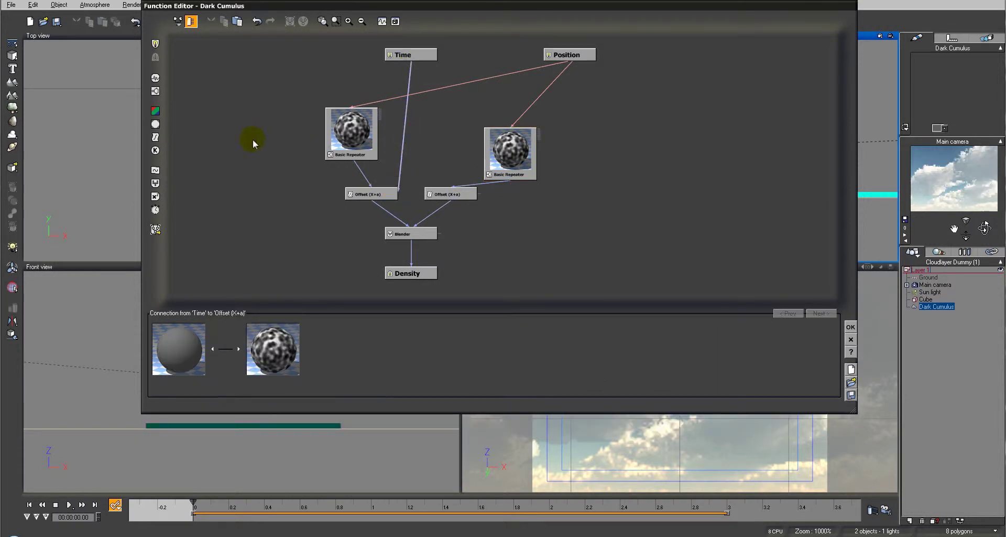
pyautogui.click(156, 137)
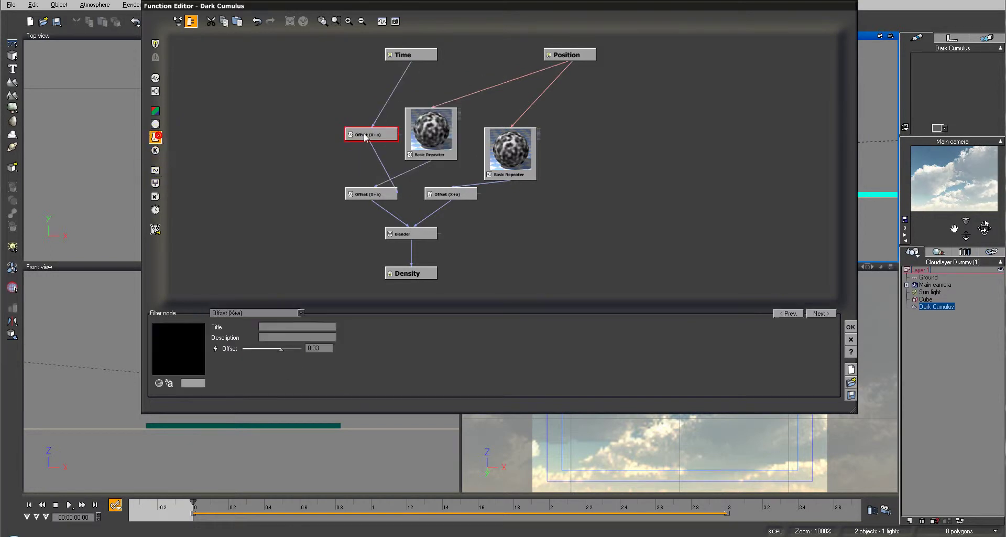
pyautogui.click(283, 314)
pyautogui.click(273, 250)
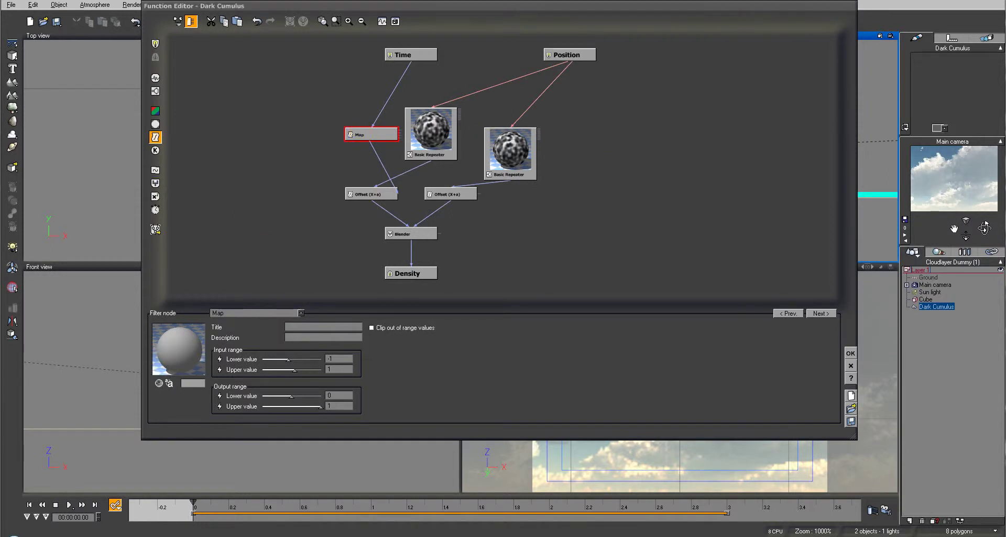
# Set the Map filter's input range to 0–3 and output range to 0.33–0.6, and space the nodes apart.
pyautogui.doubleClick(342, 360)
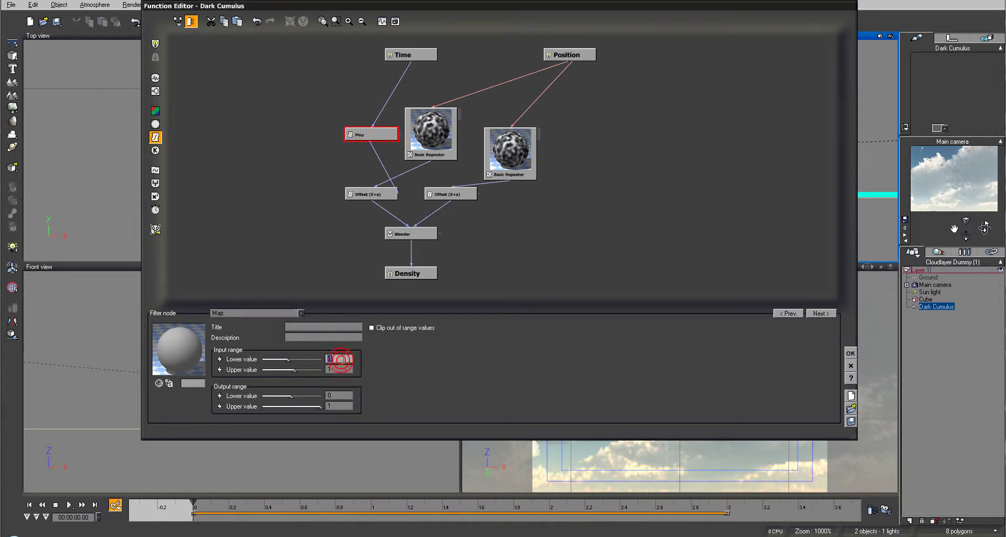
pyautogui.write('0')
pyautogui.press('Tab')
pyautogui.write('3')
pyautogui.doubleClick(332, 395)
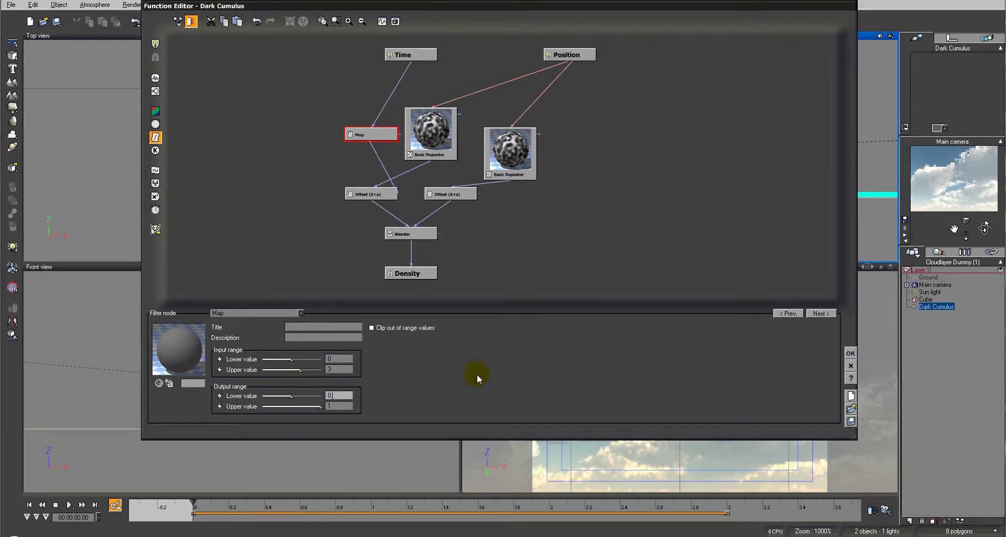
pyautogui.write('0.33')
pyautogui.doubleClick(336, 406)
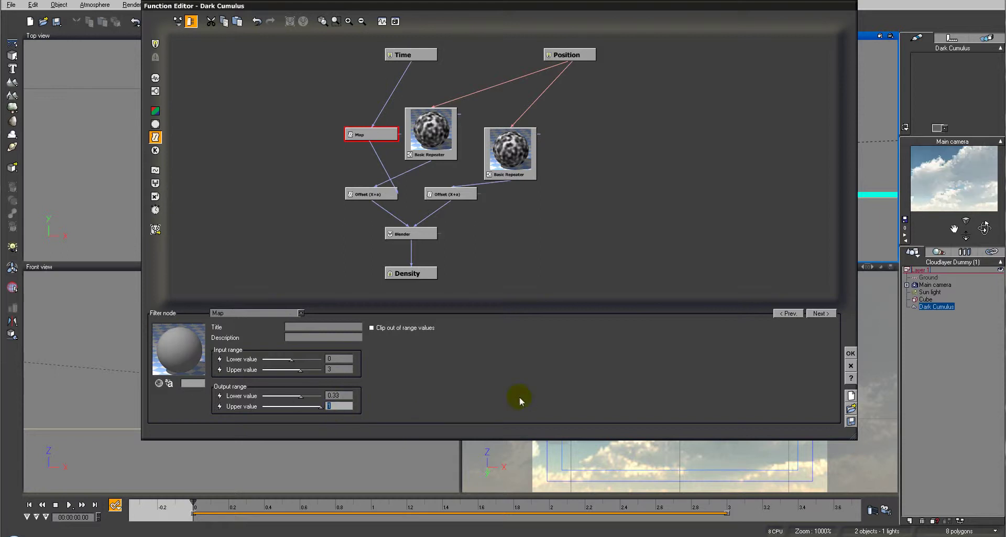
pyautogui.write('0.6')
pyautogui.moveTo(433, 142); pyautogui.dragTo(293, 122)
pyautogui.moveTo(359, 135); pyautogui.dragTo(398, 134)
# Connect Time to the Blender's ratio and insert a Map filter on that connection, placed beyond the second Basic Repeater.
pyautogui.click(455, 194)
pyautogui.click(422, 233)
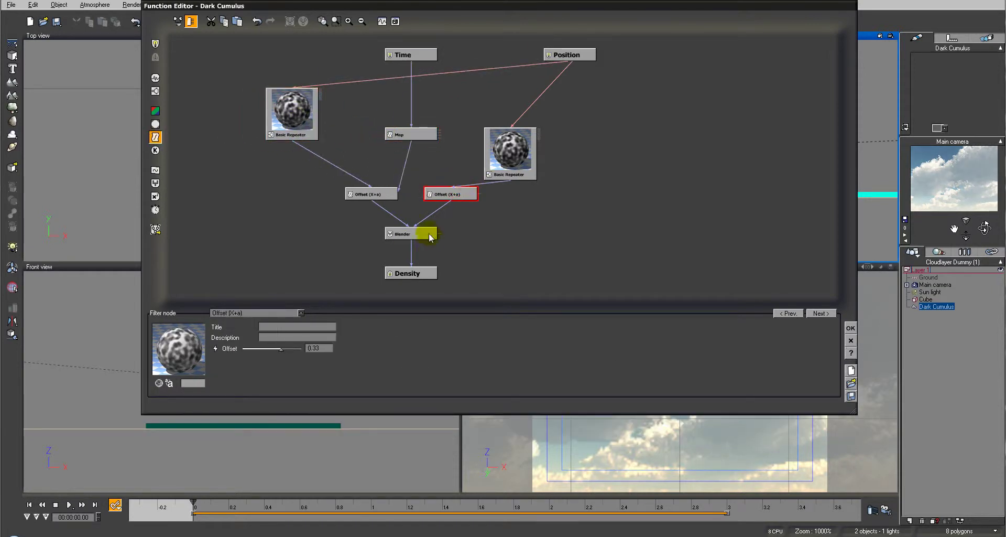
pyautogui.moveTo(442, 232); pyautogui.dragTo(410, 55)
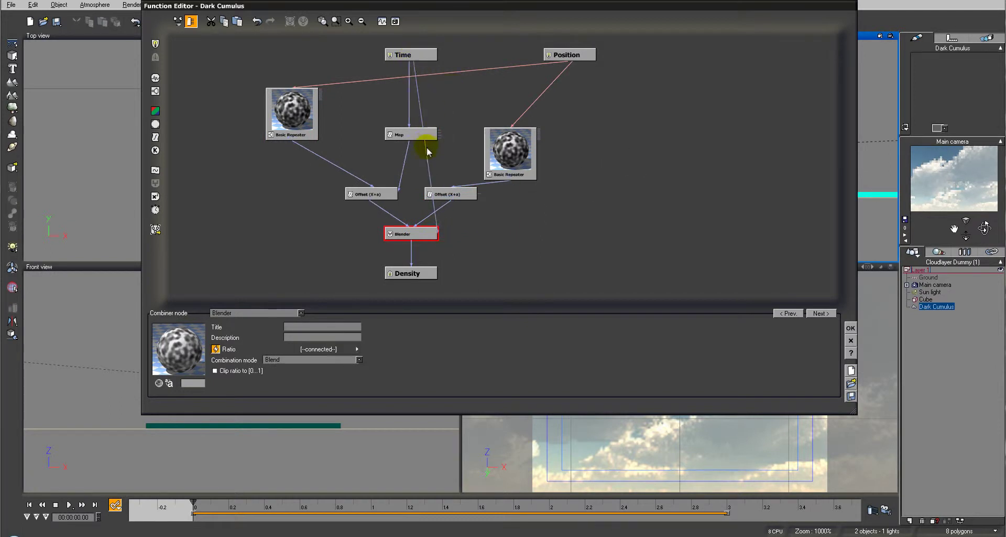
pyautogui.click(426, 143)
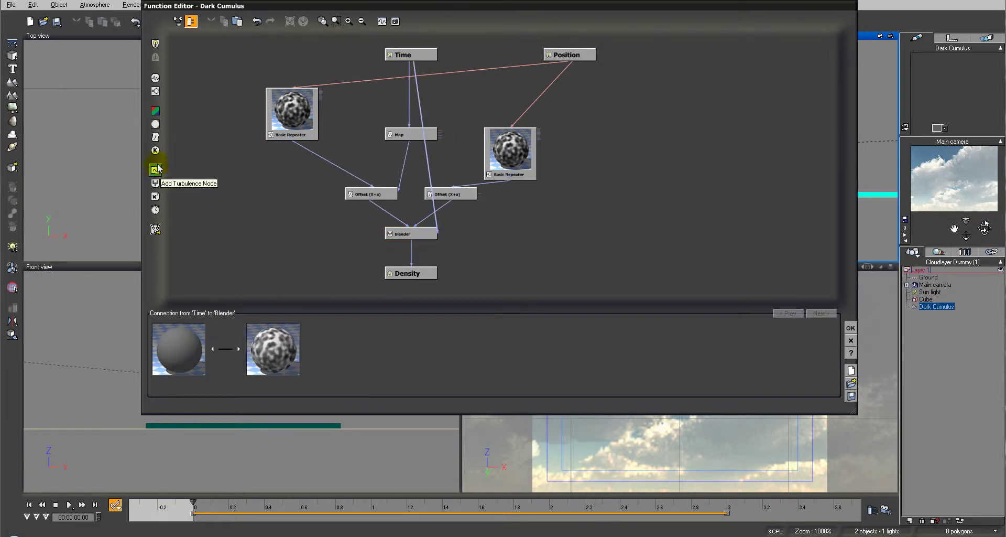
pyautogui.click(155, 136)
pyautogui.moveTo(403, 155); pyautogui.dragTo(687, 156)
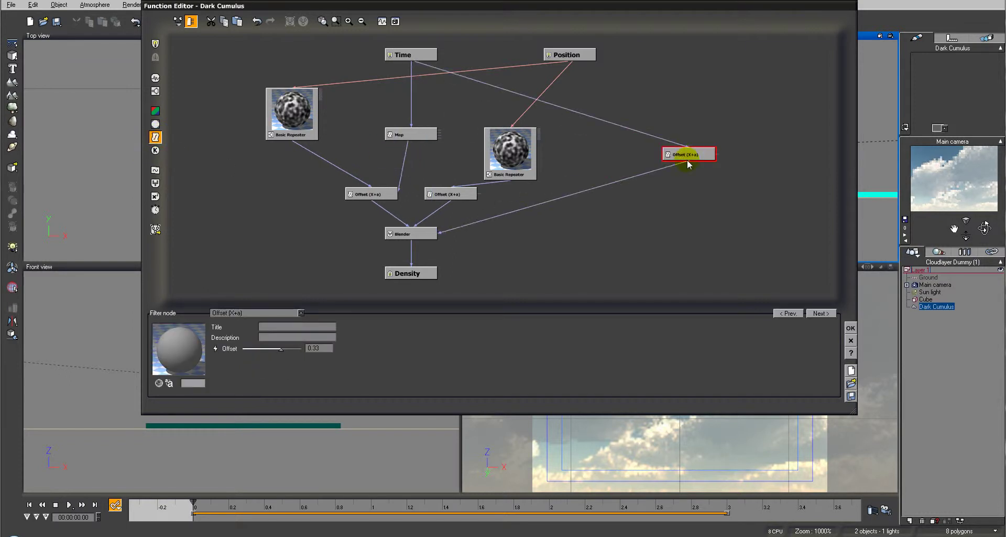
pyautogui.click(264, 313)
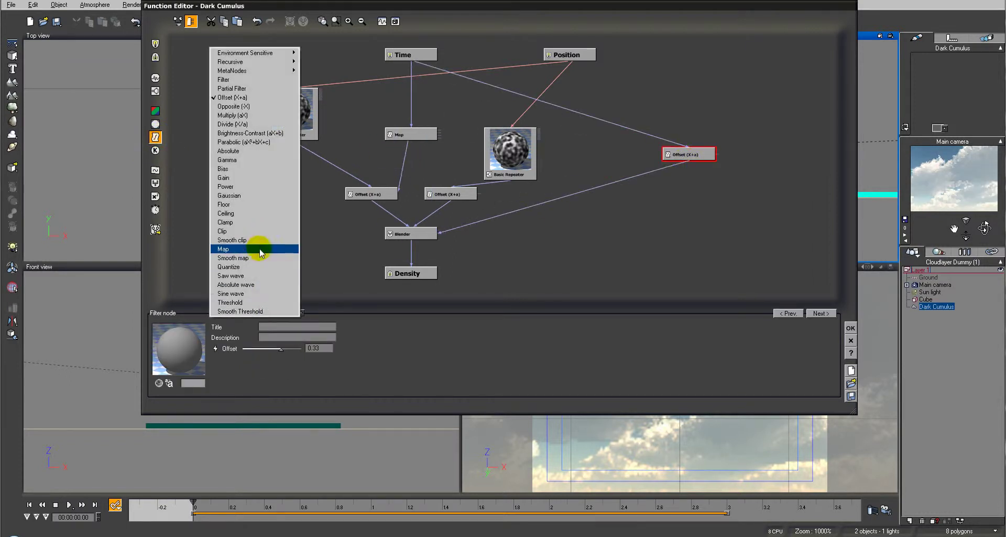
pyautogui.click(258, 248)
# Set the ratio Map filter's input range to 0–3 and scrub the timeline to about 3 s.
pyautogui.click(340, 358)
pyautogui.write('0')
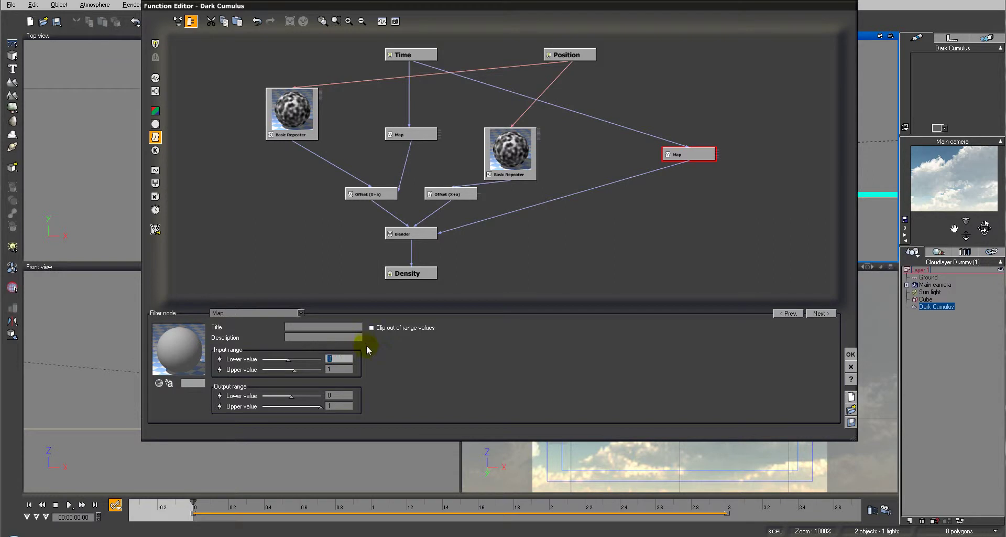
pyautogui.press('Tab')
pyautogui.write('3')
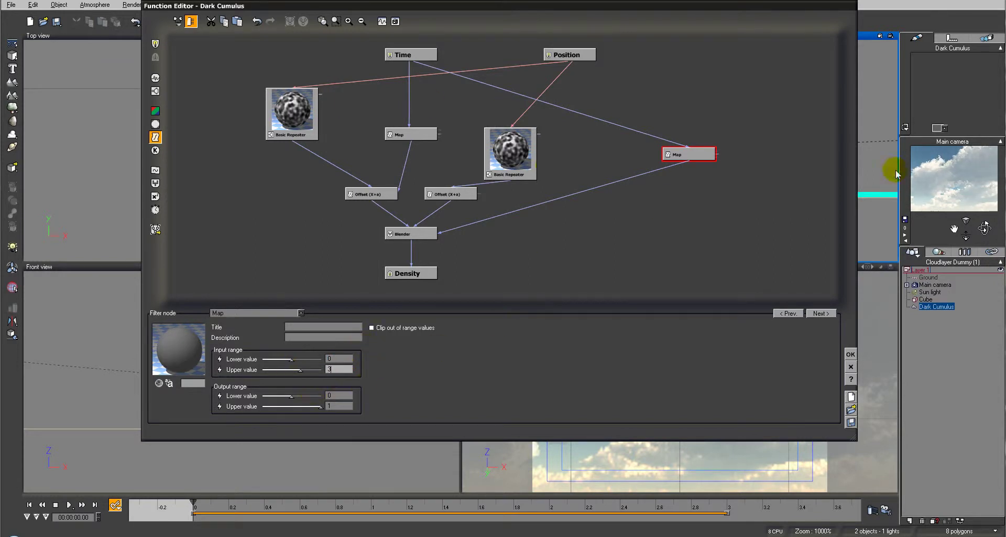
pyautogui.moveTo(157, 509); pyautogui.dragTo(549, 504)
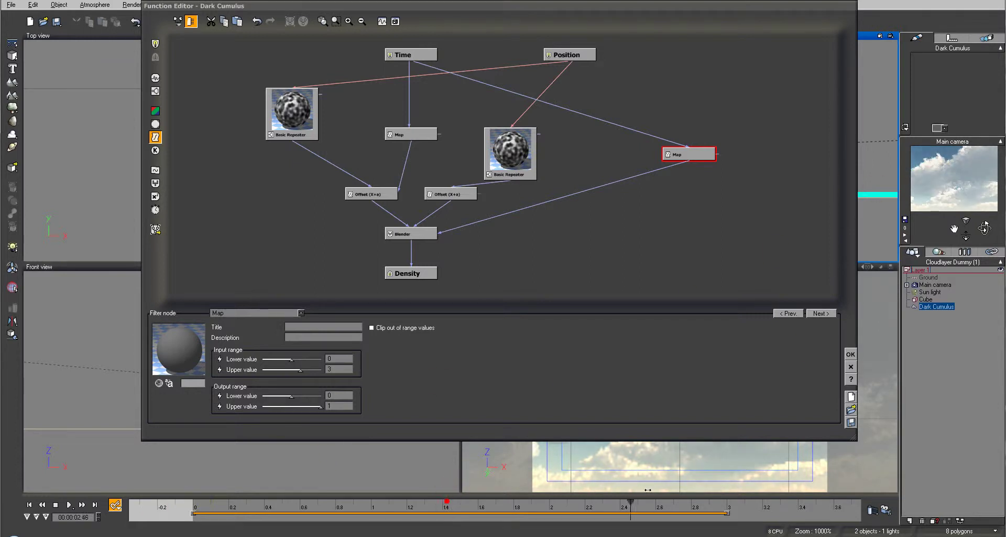
pyautogui.moveTo(614, 502); pyautogui.dragTo(742, 502)
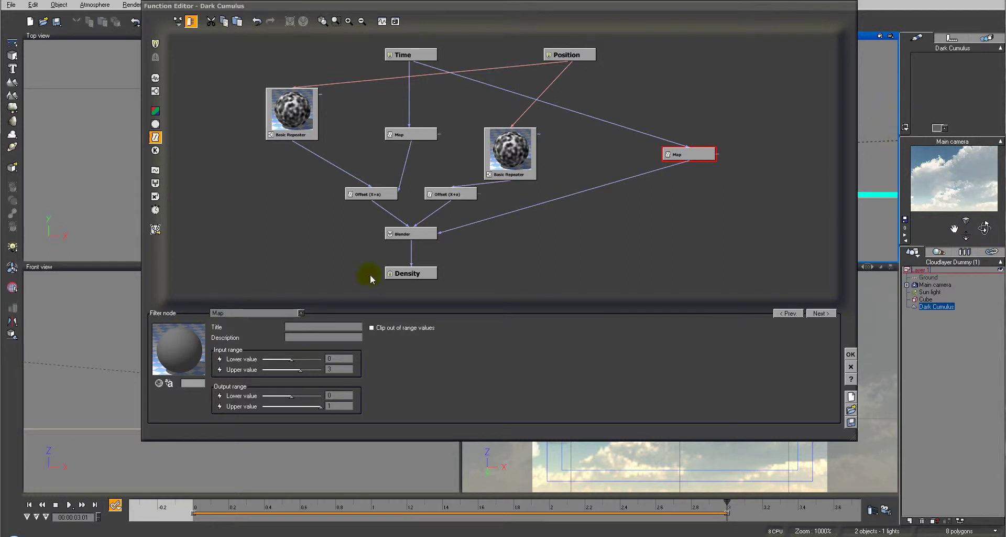
# Examine the settings of the first Offset filter, the first Basic Repeater and the Map filter driving the Blender's ratio.
pyautogui.click(367, 194)
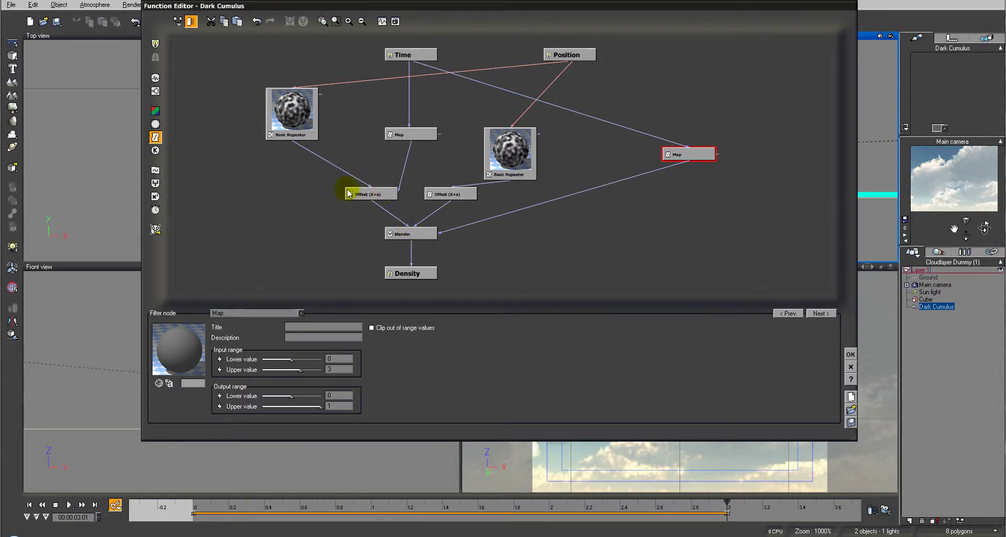
pyautogui.click(385, 195)
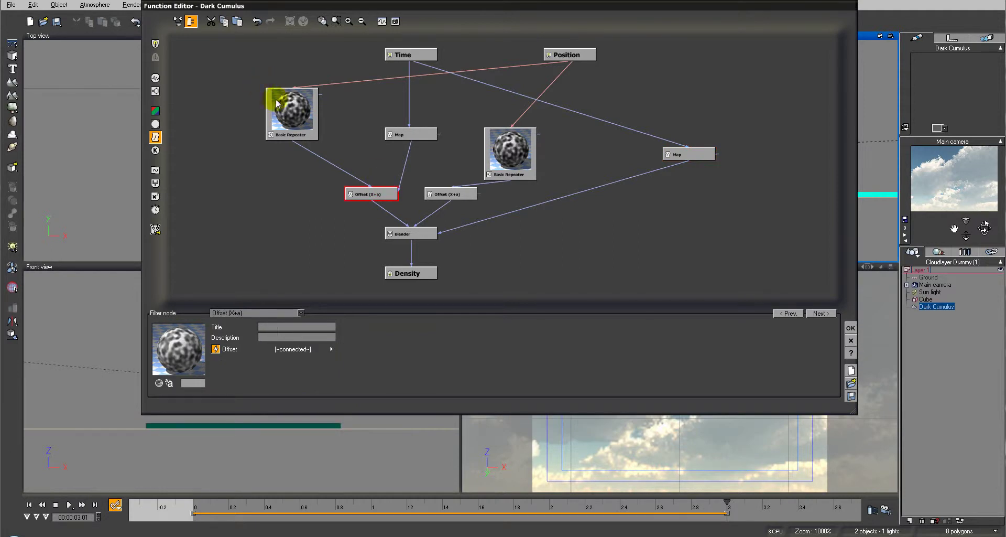
pyautogui.click(295, 101)
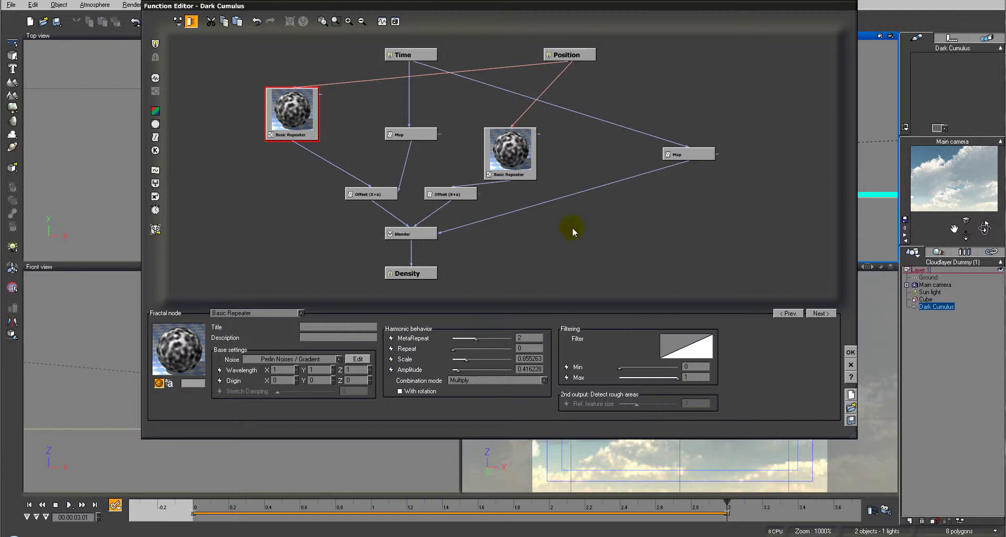
pyautogui.click(691, 155)
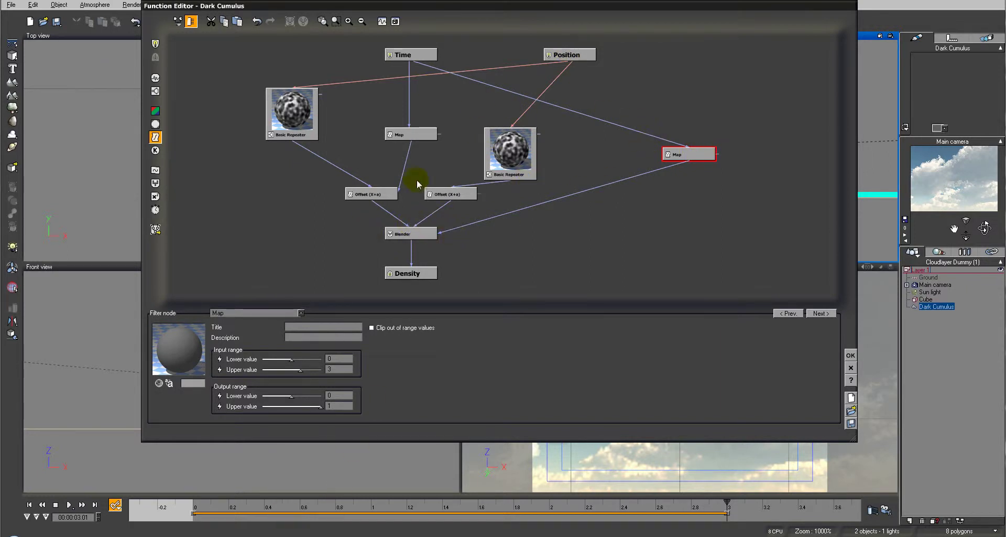
pyautogui.click(285, 108)
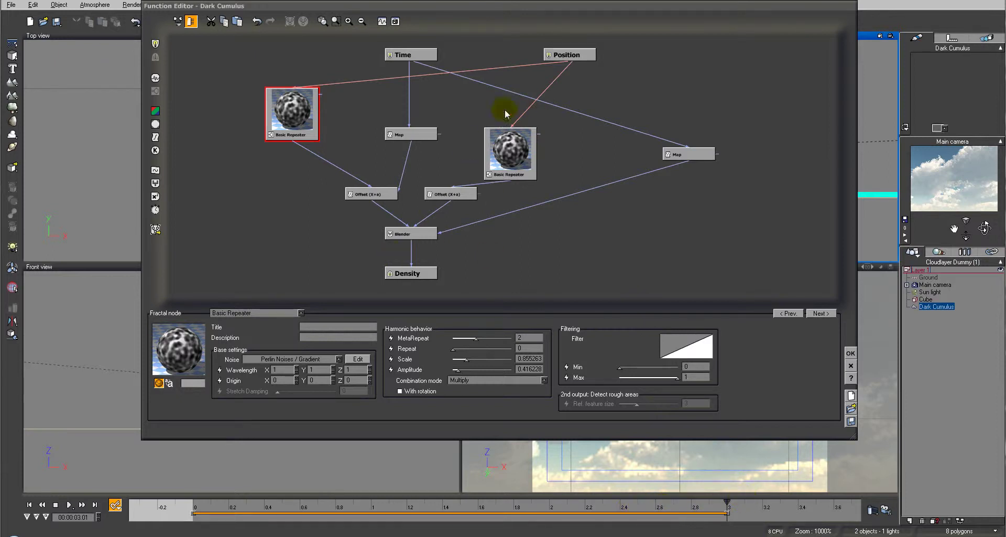
# Check the Blender node's available combination modes without changing the Blend mode.
pyautogui.click(415, 232)
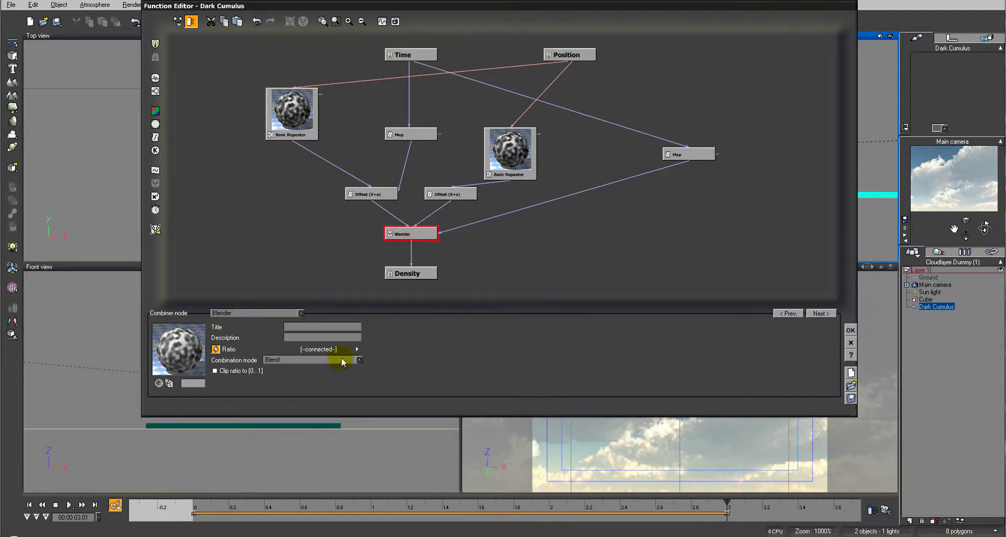
pyautogui.click(341, 359)
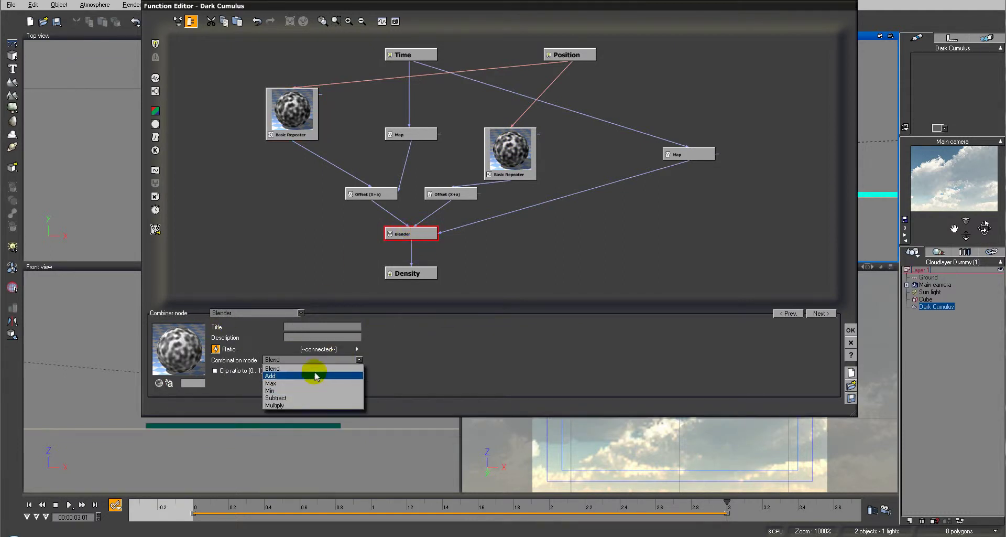
pyautogui.click(436, 361)
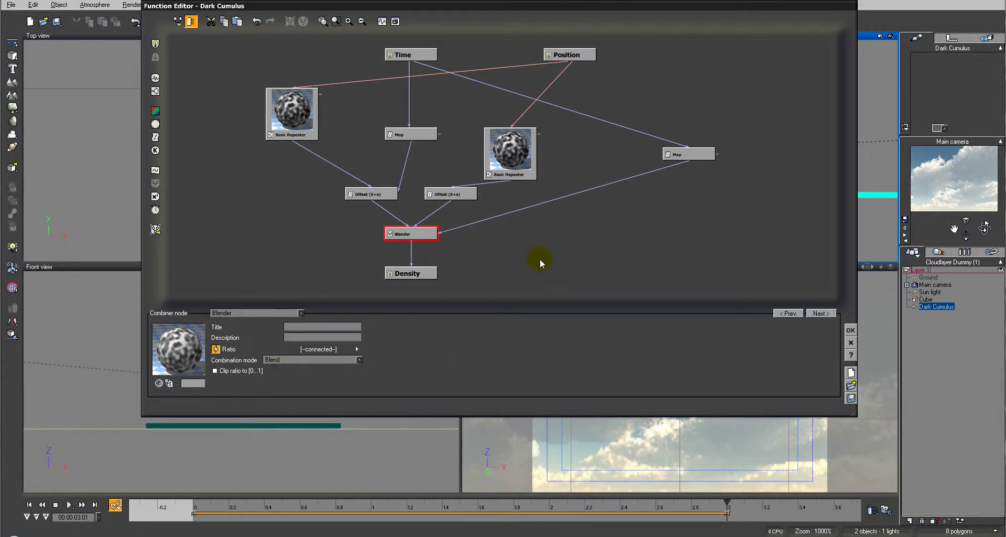